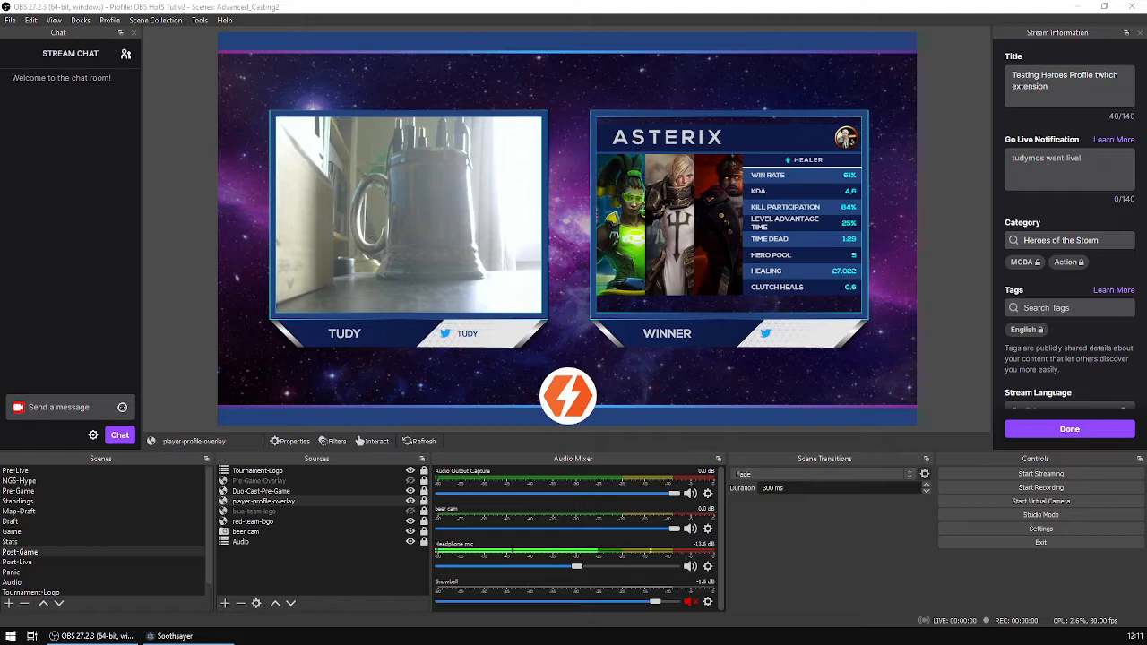
# Open the Soothsayer app and go to its Settings configuration page.
pyautogui.click(175, 636)
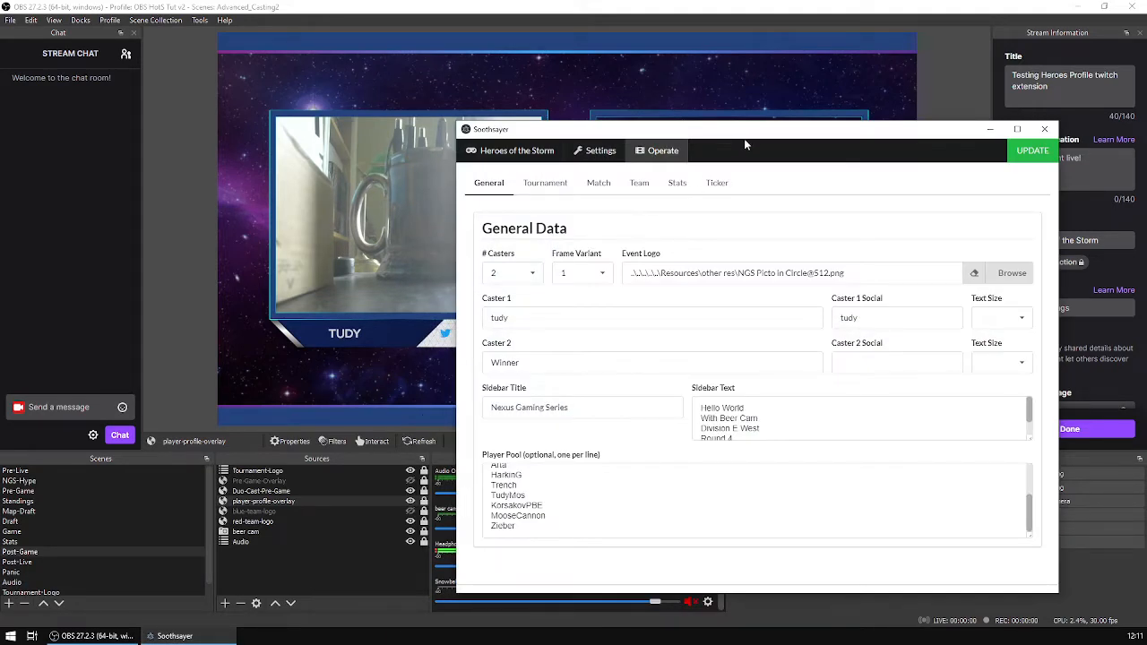
pyautogui.moveTo(743, 136); pyautogui.dragTo(719, 132)
pyautogui.click(577, 148)
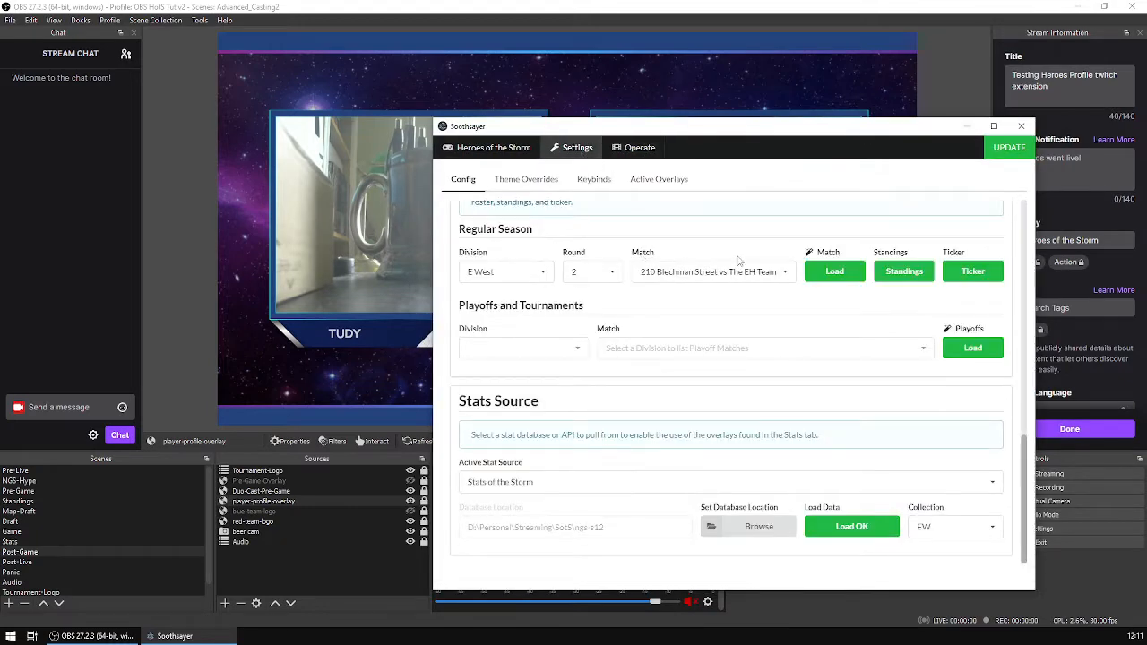
pyautogui.scroll(10, 739, 259)
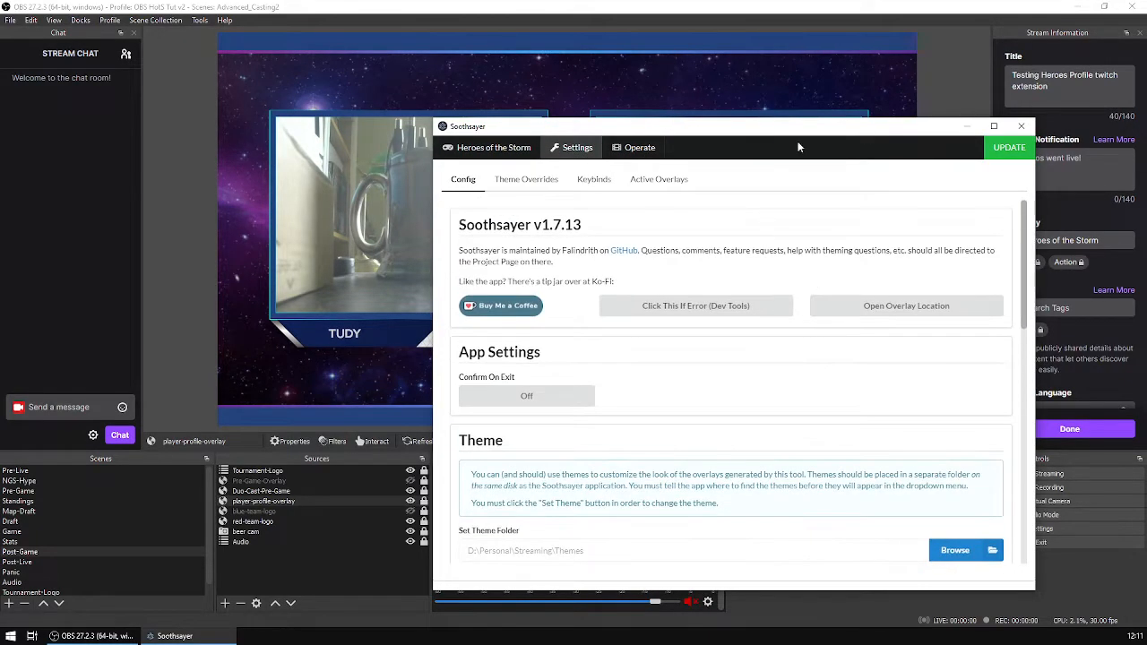
pyautogui.moveTo(817, 134); pyautogui.dragTo(764, 122)
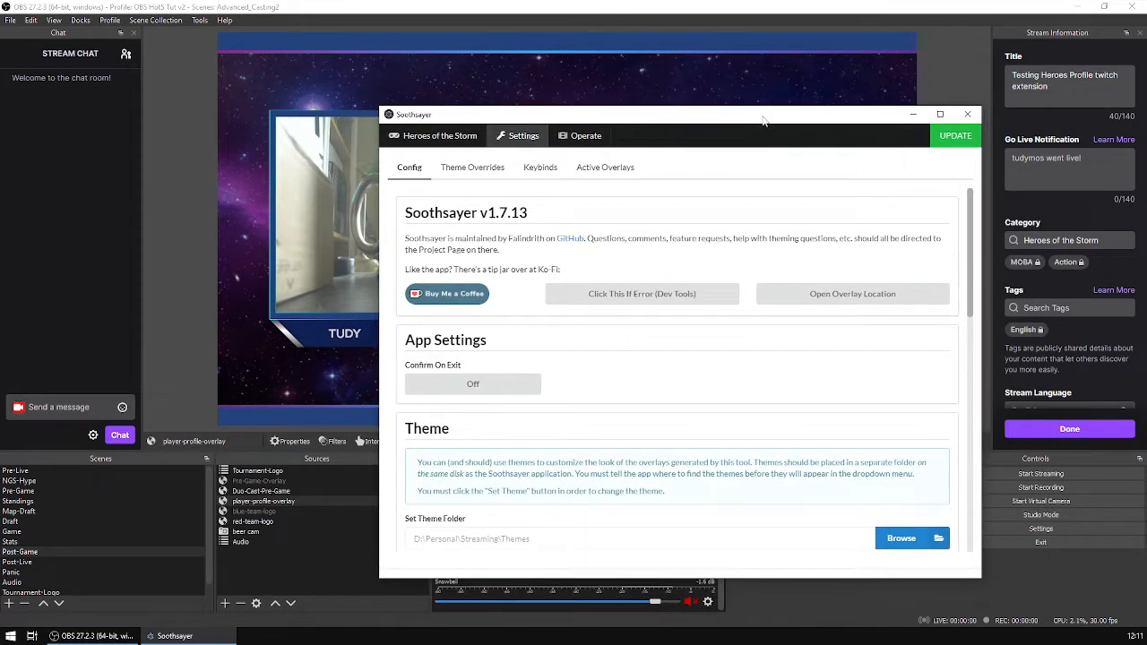
# Choose NGS v2.0.0 by Nexus Gaming Series as the active theme.
pyautogui.scroll(-1, 754, 387)
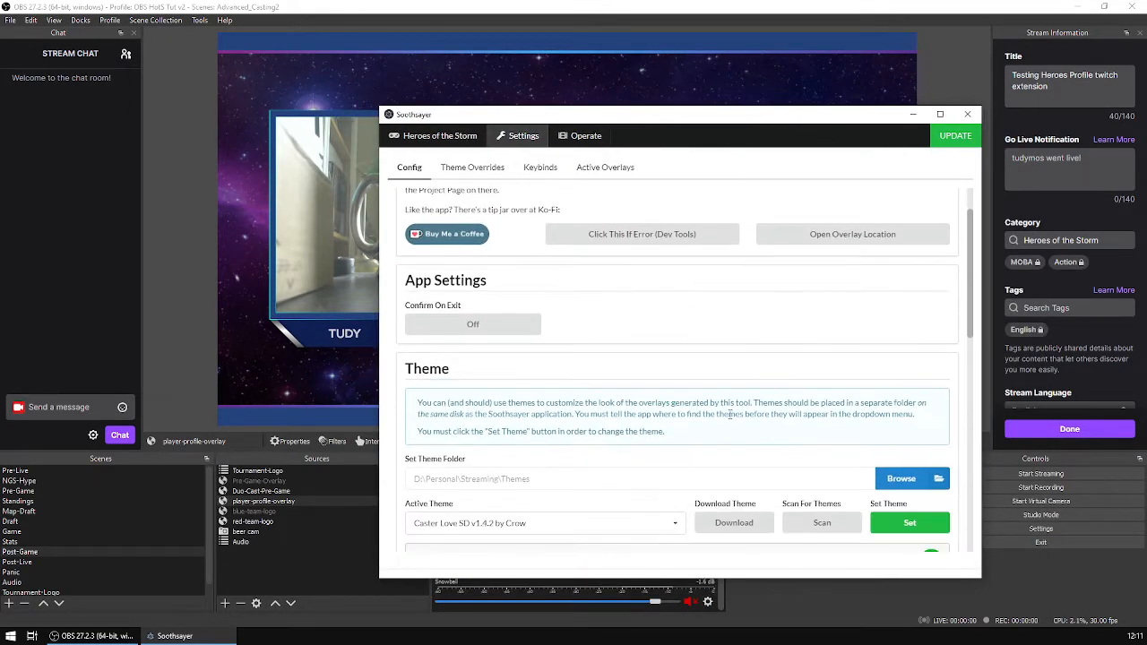
pyautogui.scroll(1, 758, 381)
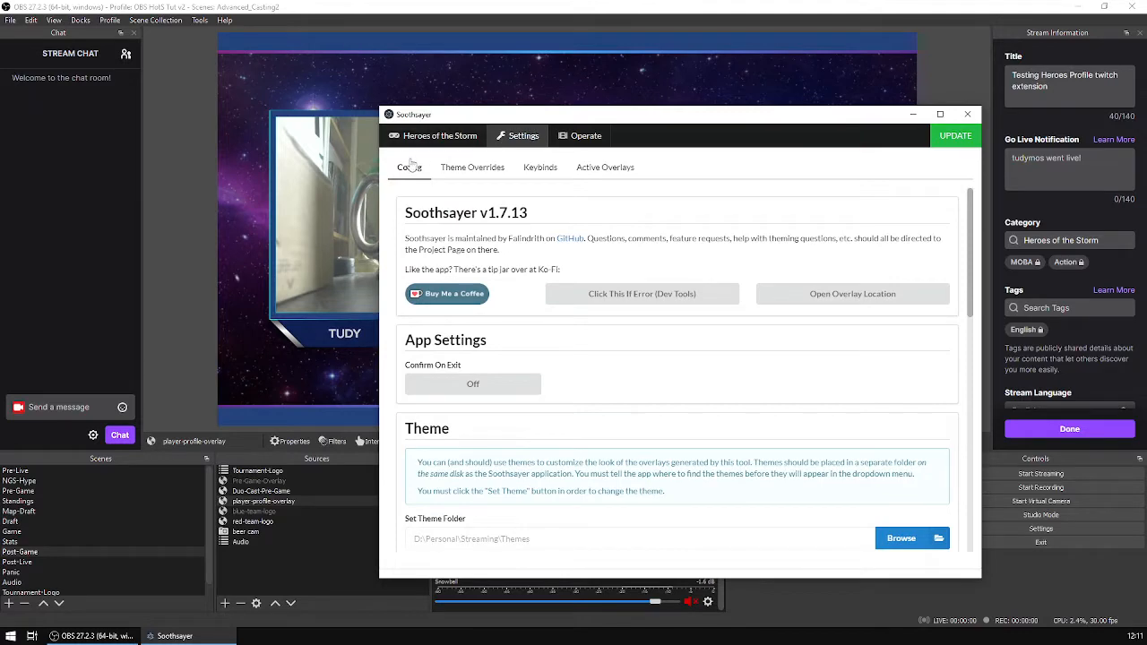
pyautogui.scroll(-2, 718, 339)
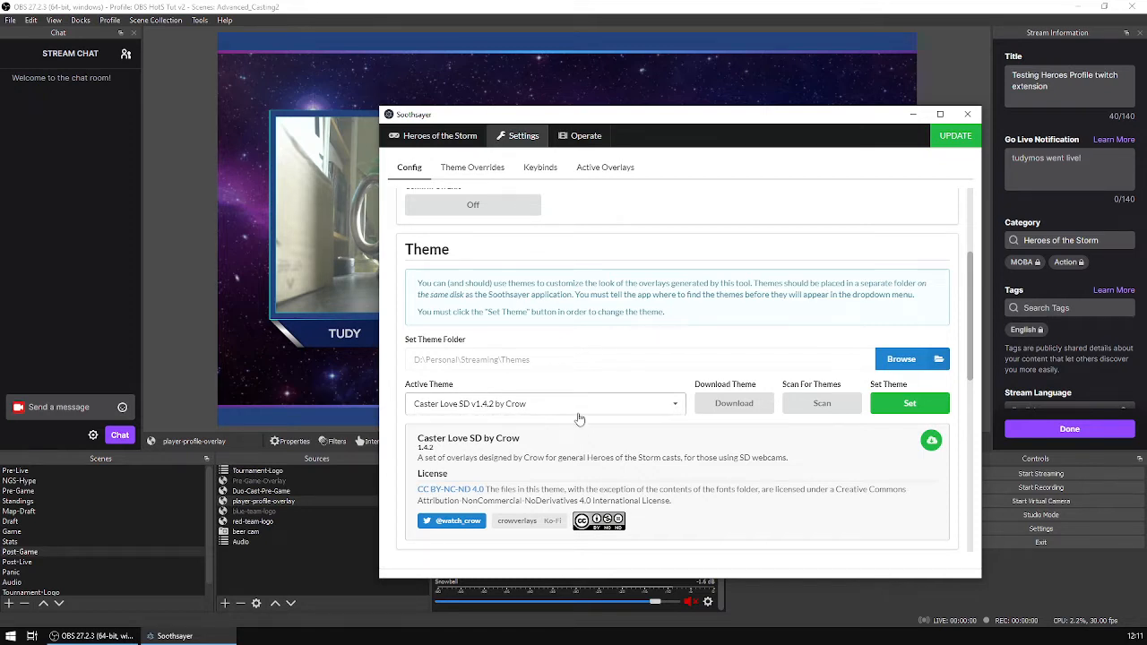
pyautogui.click(673, 408)
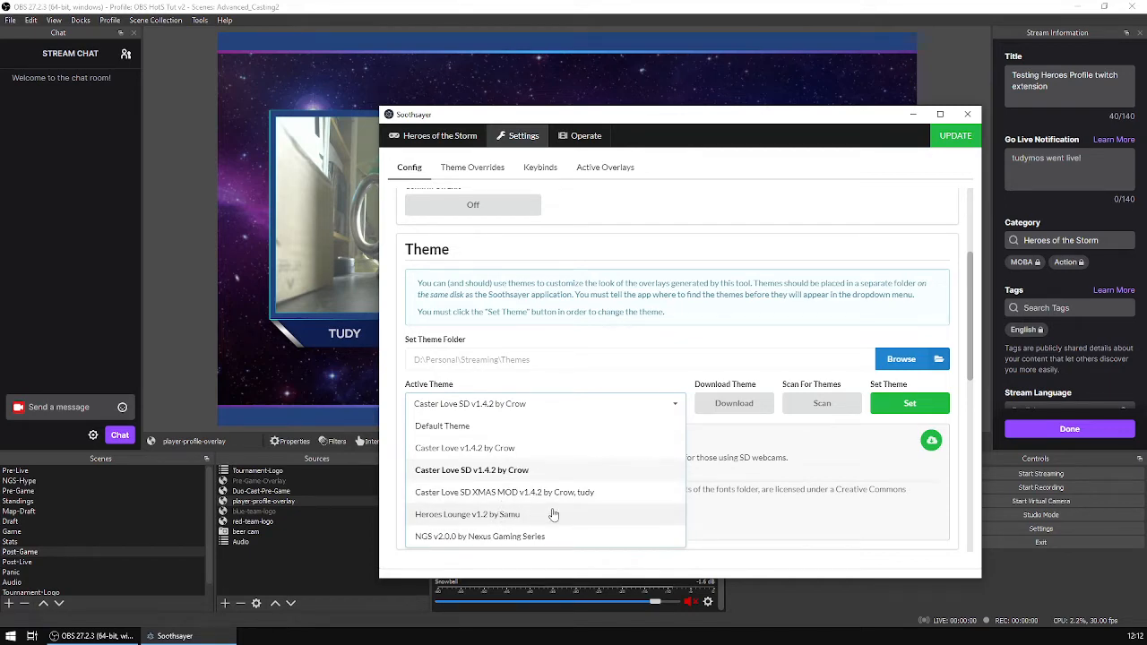
pyautogui.scroll(-1, 553, 514)
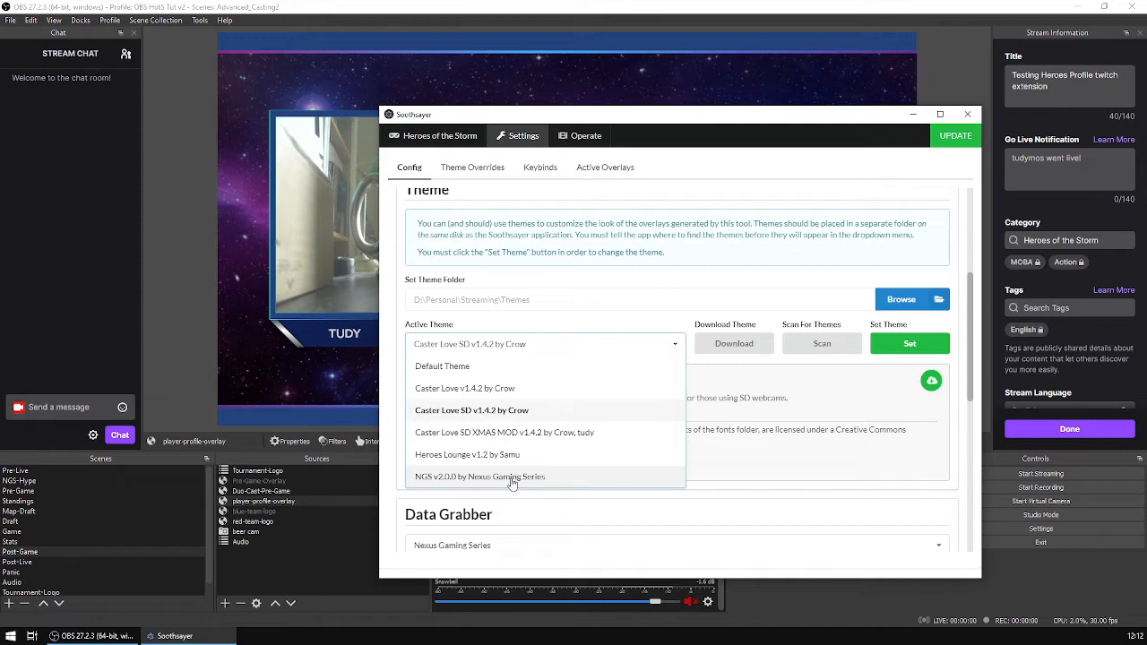
pyautogui.click(512, 477)
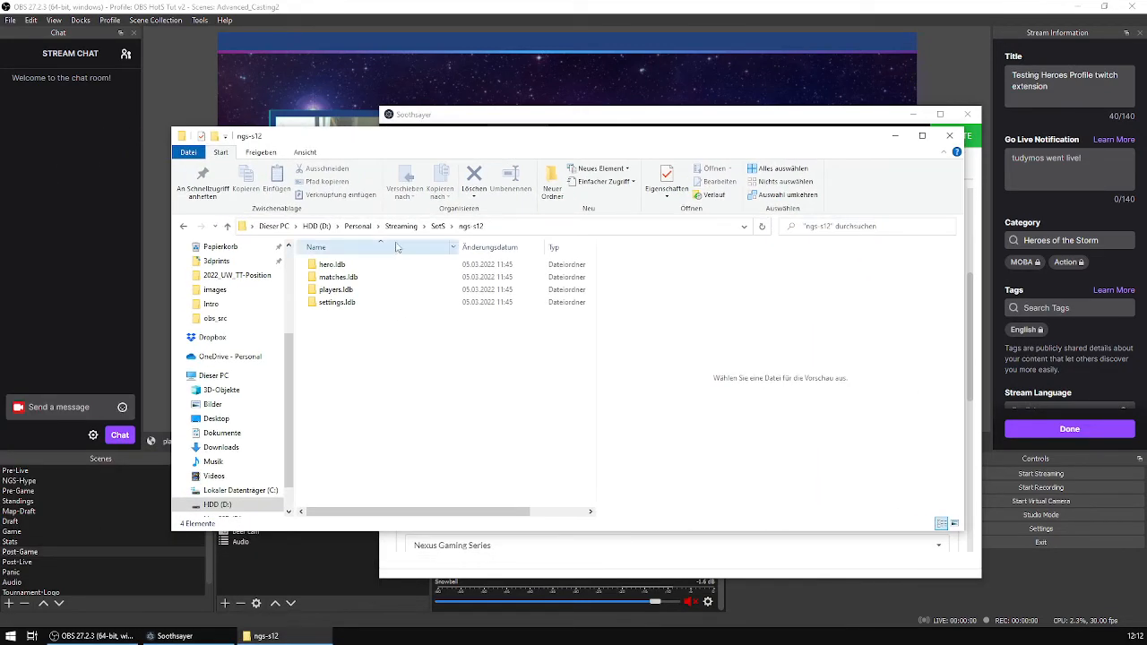
# Inspect the ngs theme folder inside D:\Personal\Streaming\Themes in File Explorer.
pyautogui.click(403, 227)
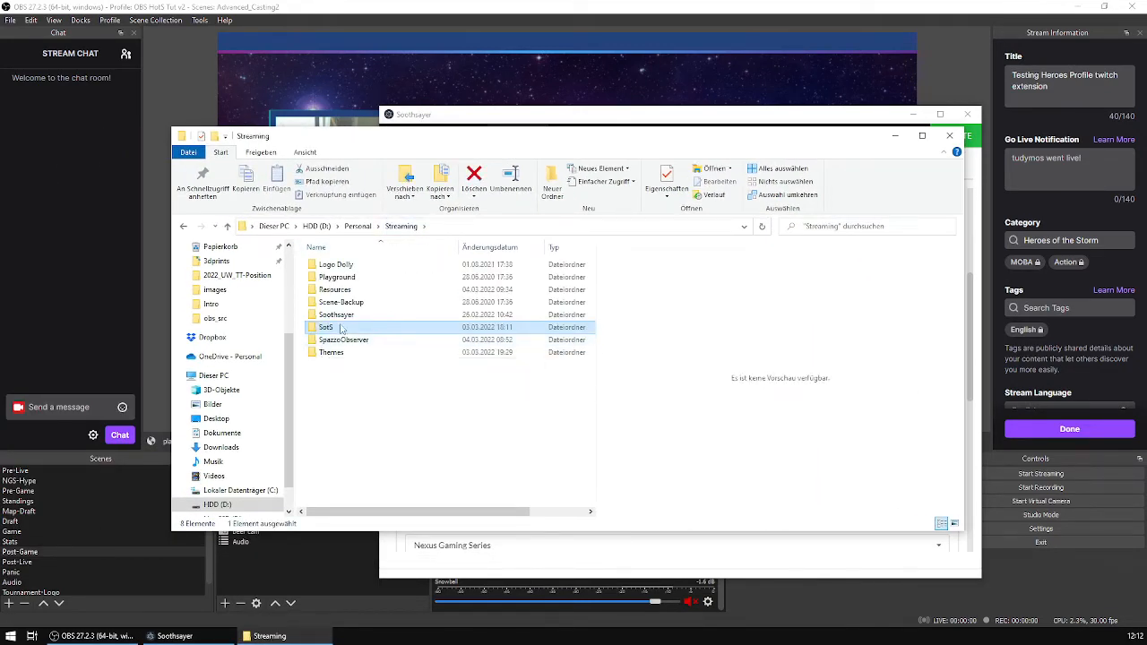
pyautogui.doubleClick(336, 357)
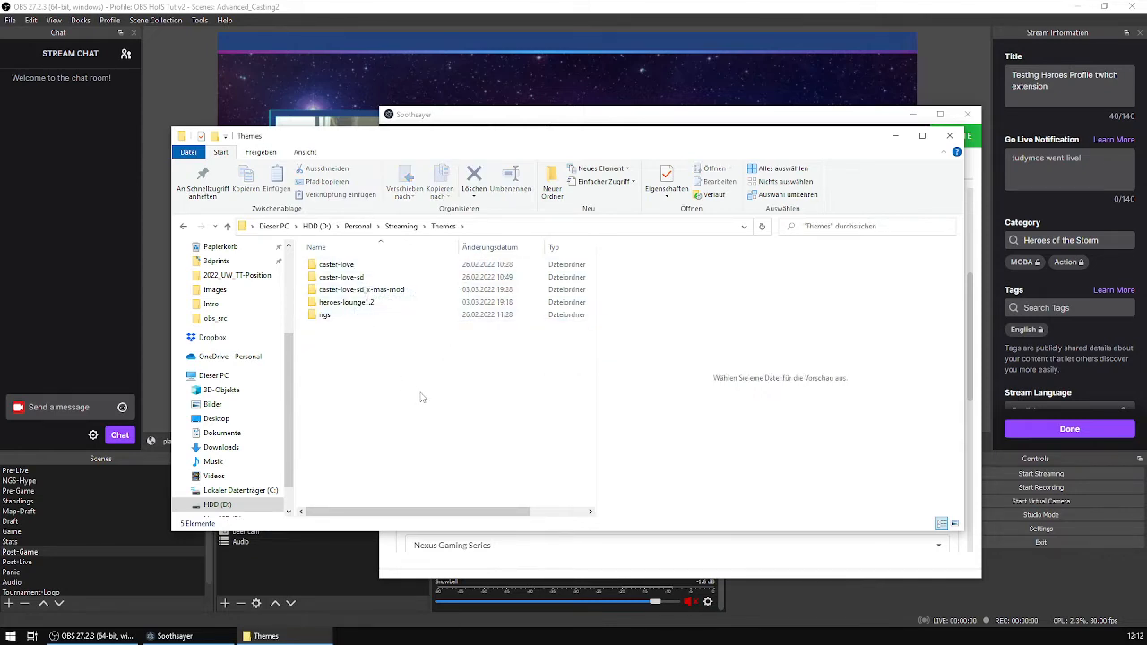
pyautogui.doubleClick(325, 314)
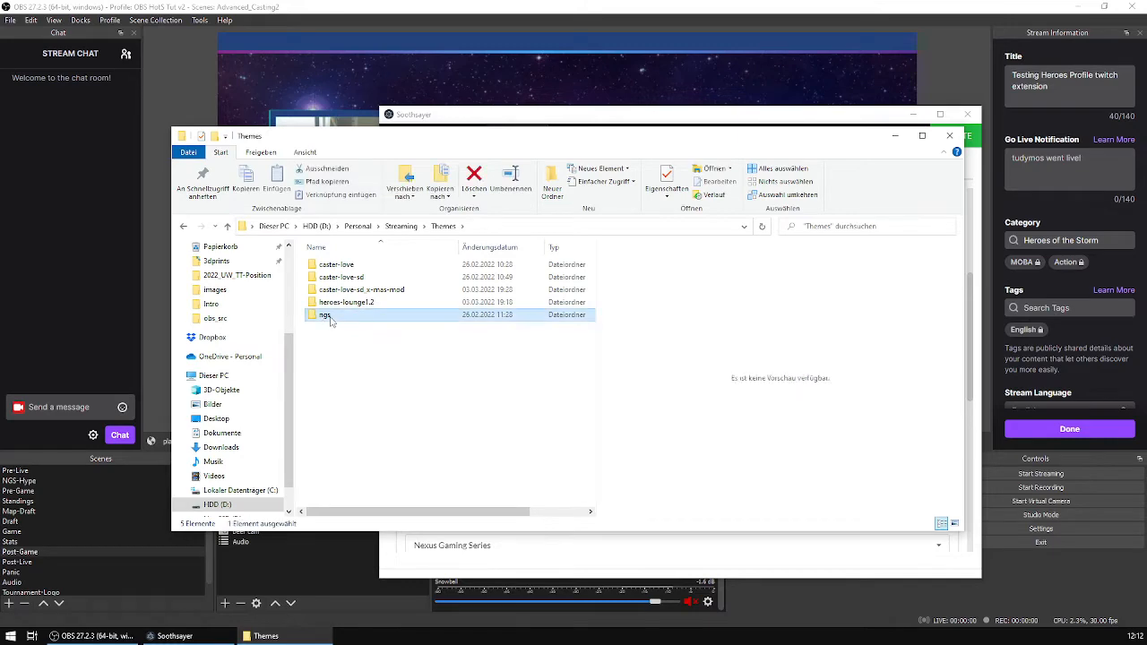
pyautogui.press('BackSpace')
pyautogui.click(950, 136)
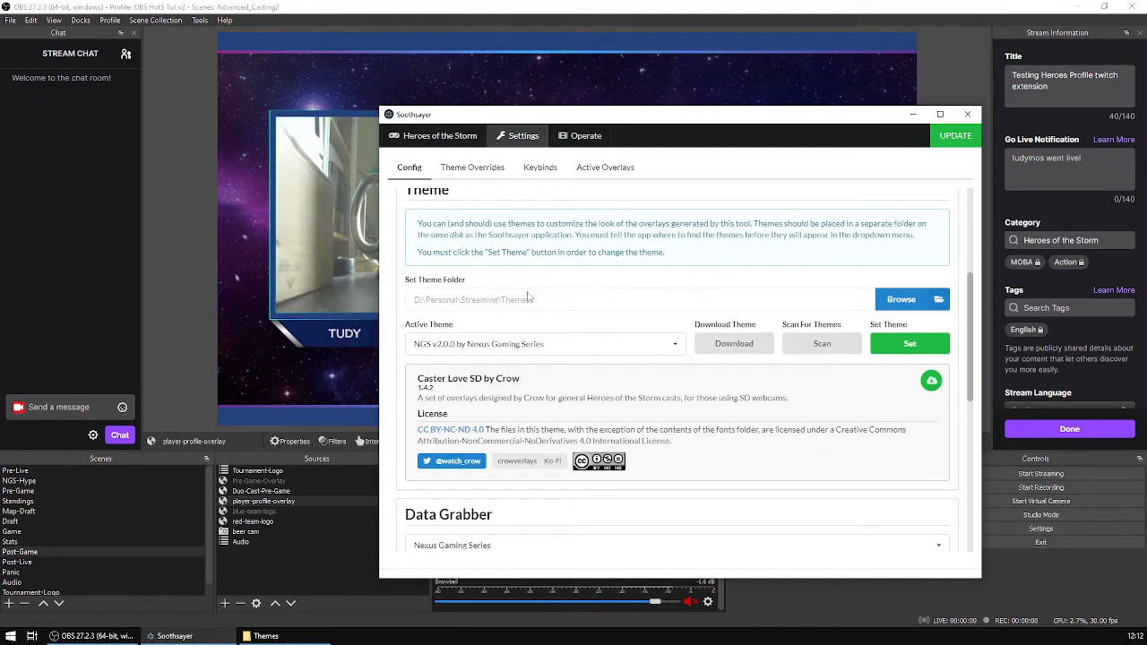
# Set the theme folder to D:\Personal\Streaming\Themes.
pyautogui.click(900, 299)
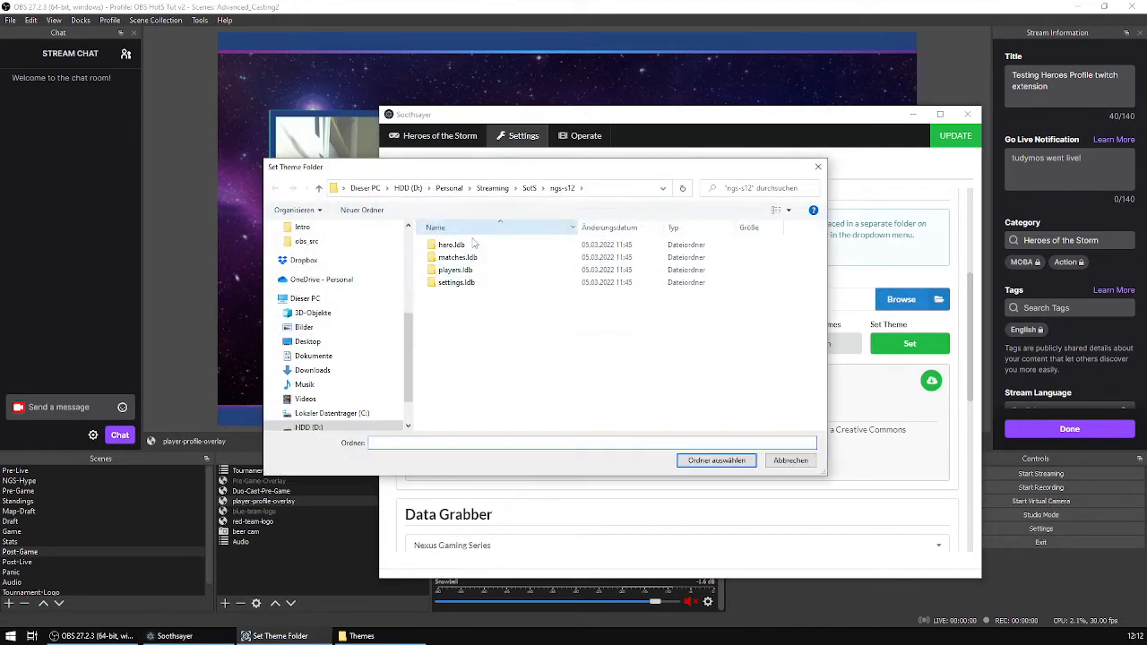
pyautogui.click(493, 188)
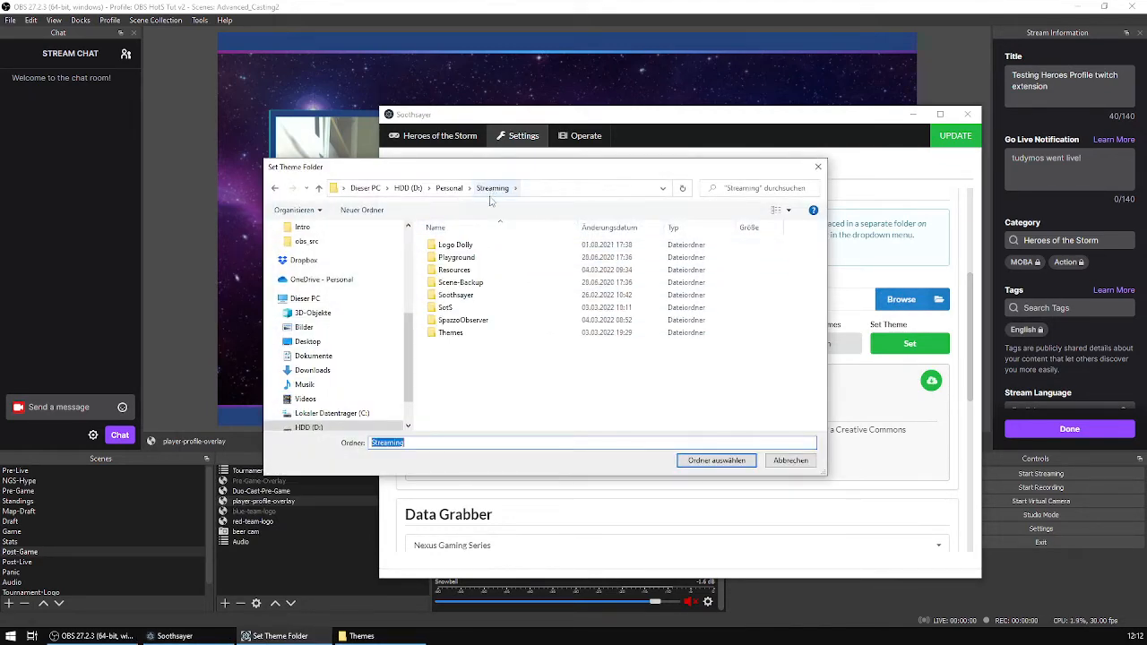
pyautogui.click(453, 333)
pyautogui.click(716, 460)
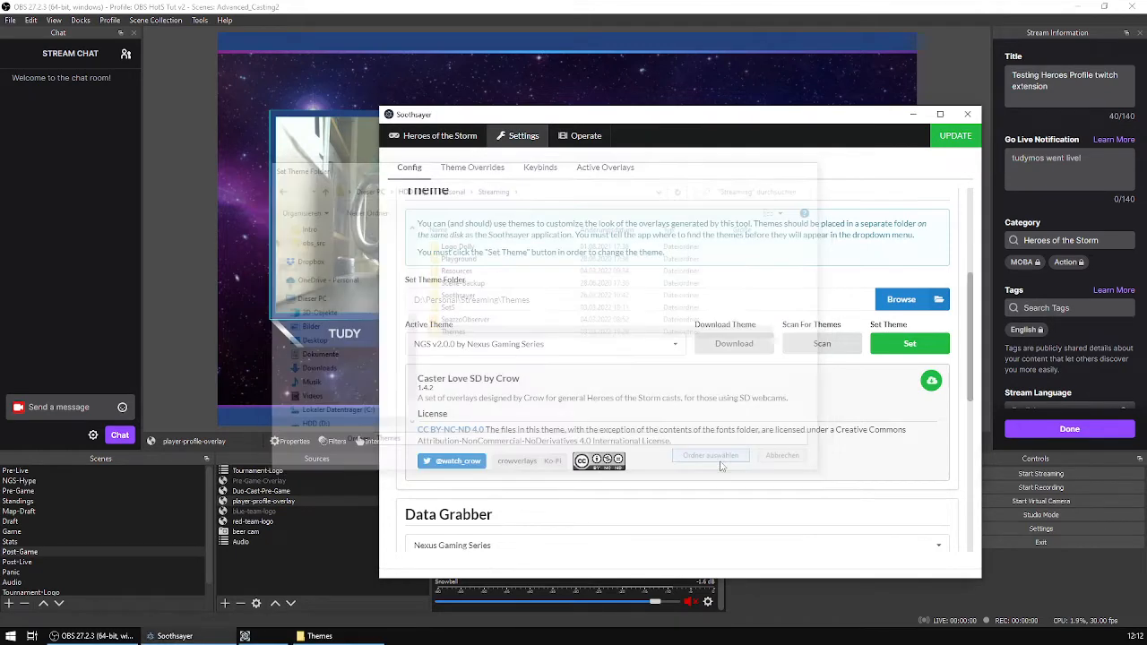
# Scan for themes, then set NGS v2.0.0 by Nexus Gaming Series as the active theme and minimize Soothsayer.
pyautogui.click(822, 343)
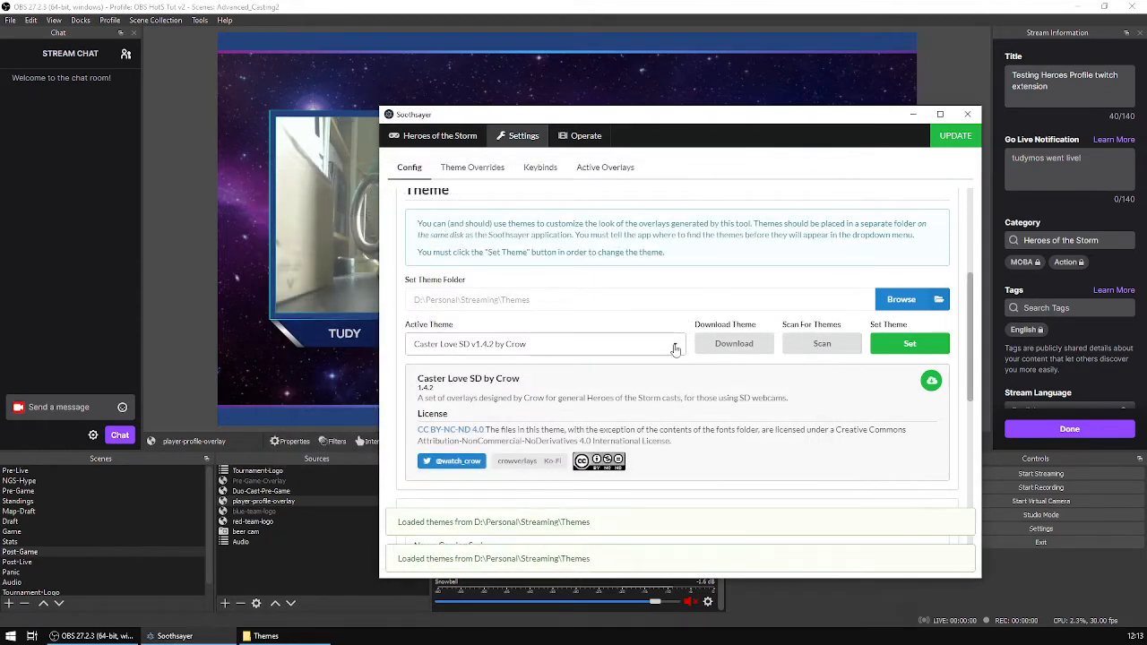
pyautogui.click(579, 343)
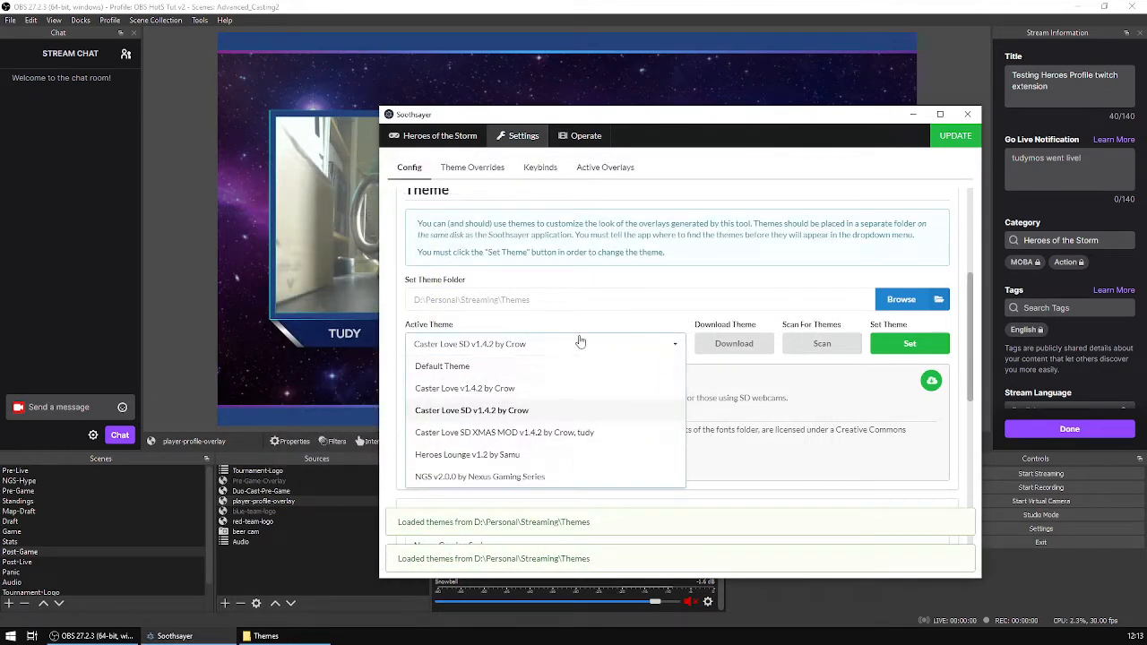
pyautogui.click(511, 477)
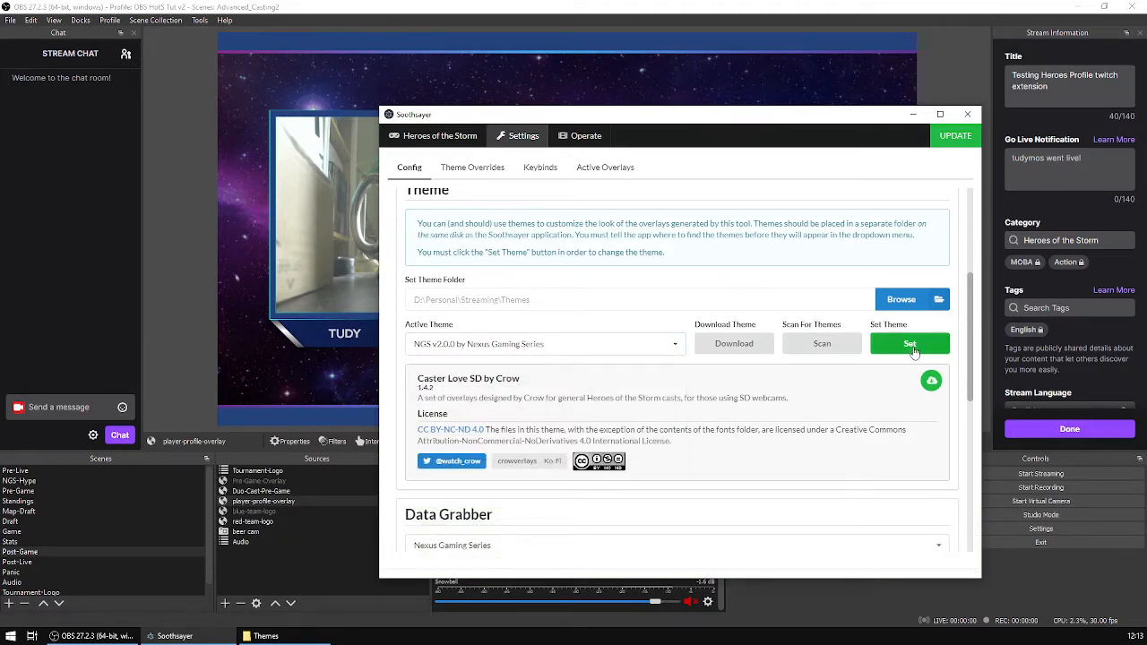
pyautogui.click(911, 345)
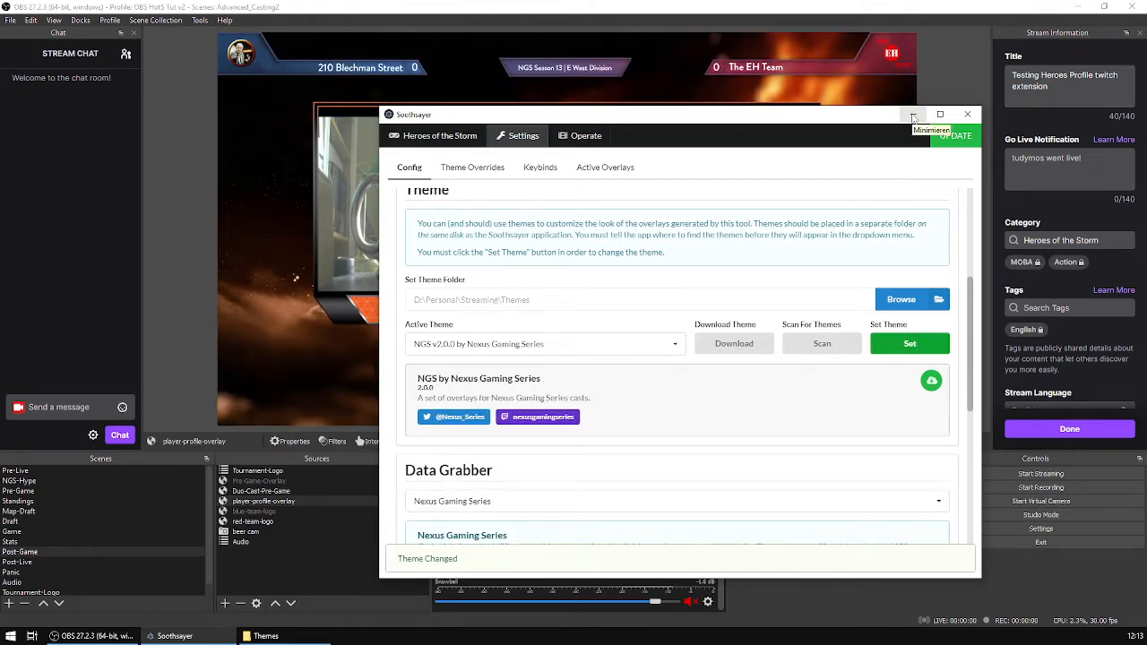
pyautogui.click(912, 116)
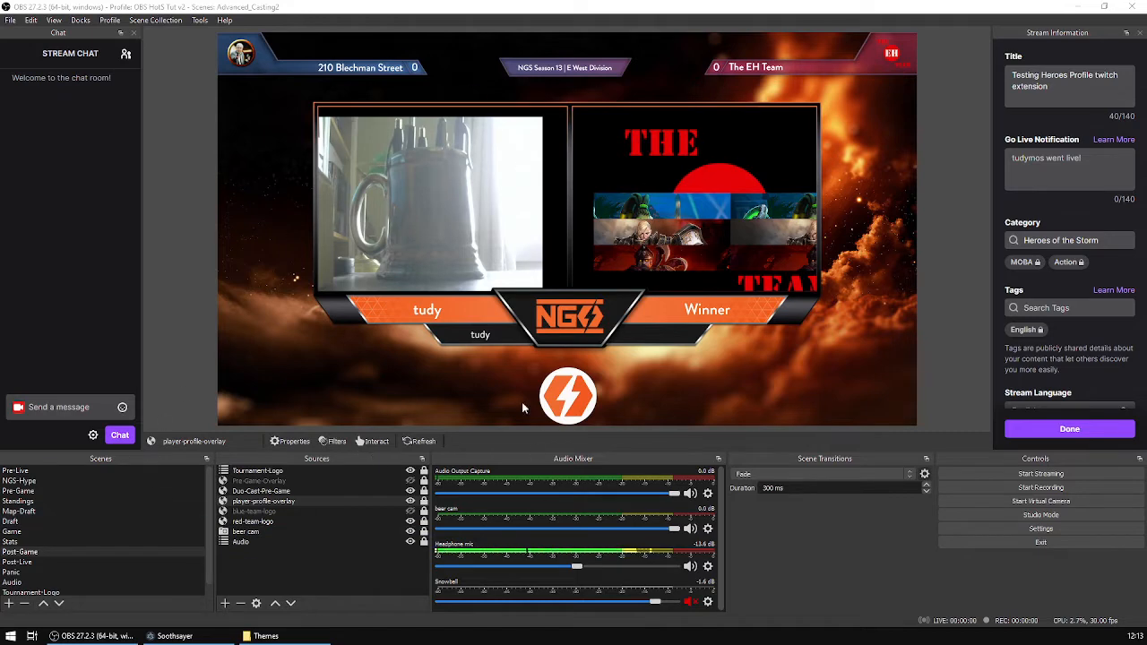
# Preview the Pre-Live and Pre-Game scenes and check the scene collection list.
pyautogui.click(79, 469)
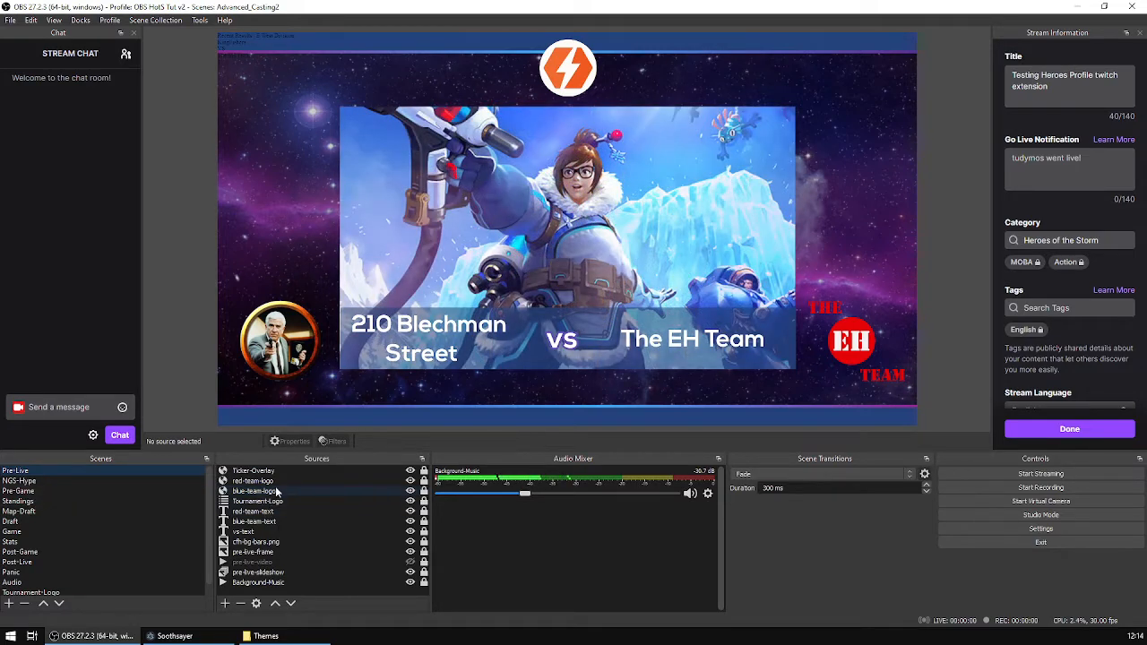
pyautogui.click(40, 492)
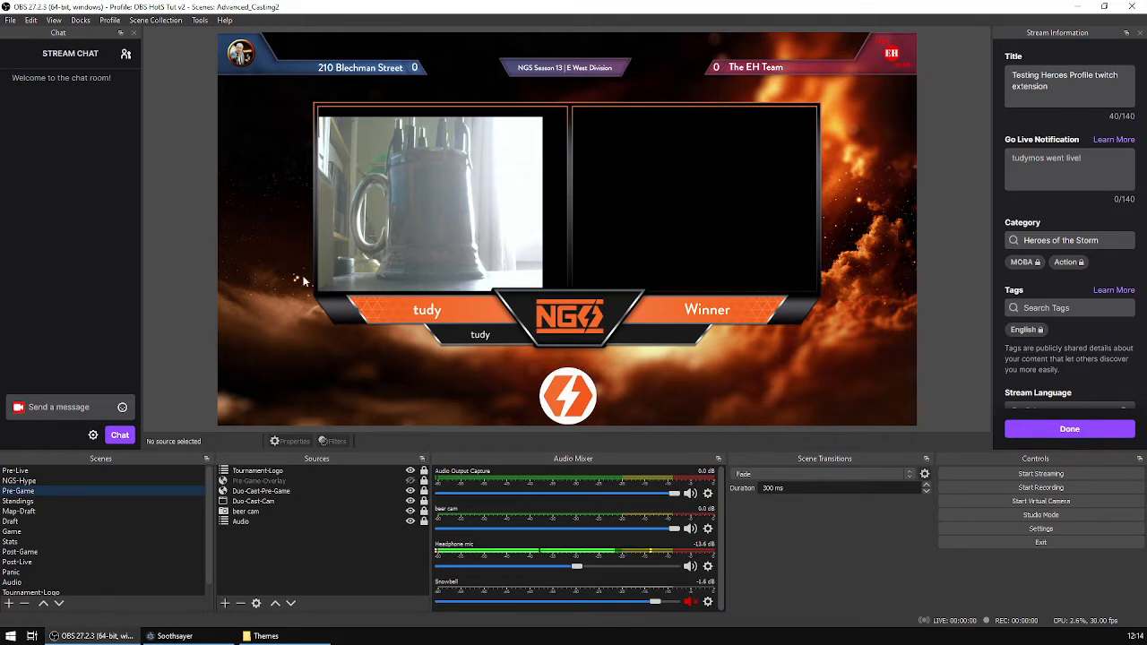
pyautogui.click(174, 23)
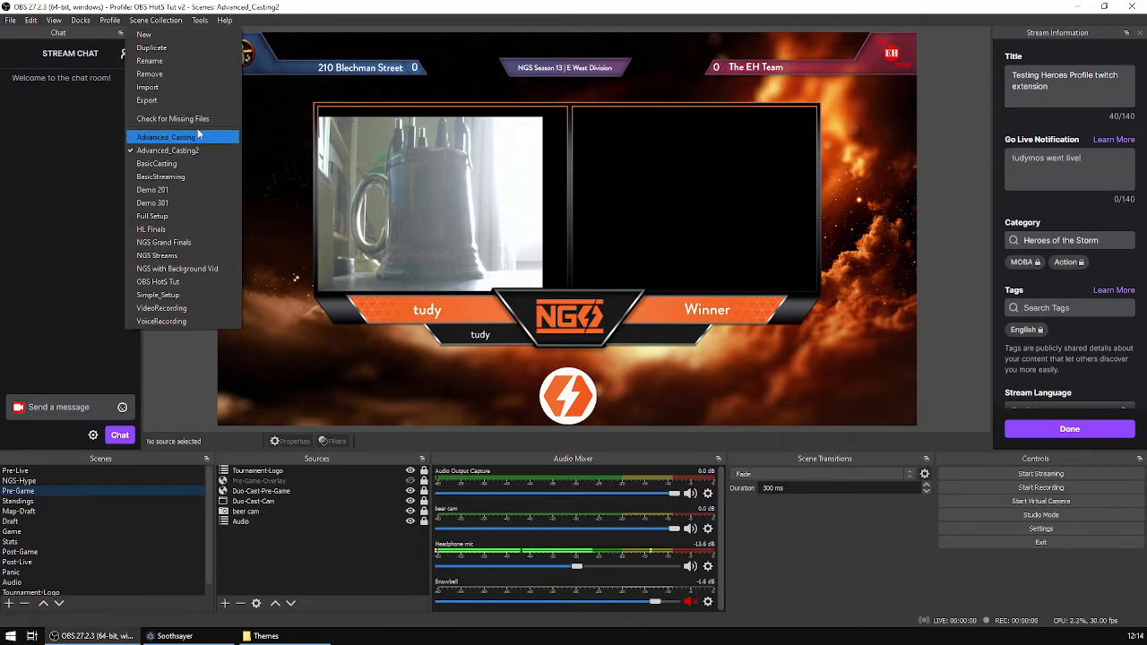
pyautogui.click(170, 23)
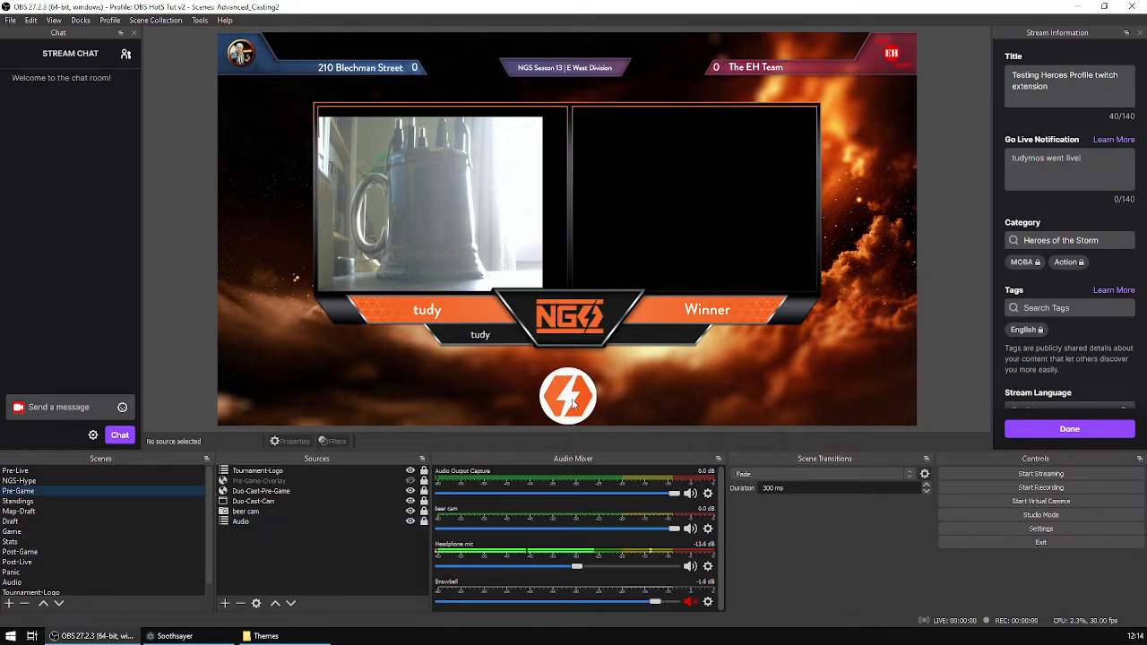
# Hide the NGS-Logo source in the Tournament-Logo scene.
pyautogui.click(54, 592)
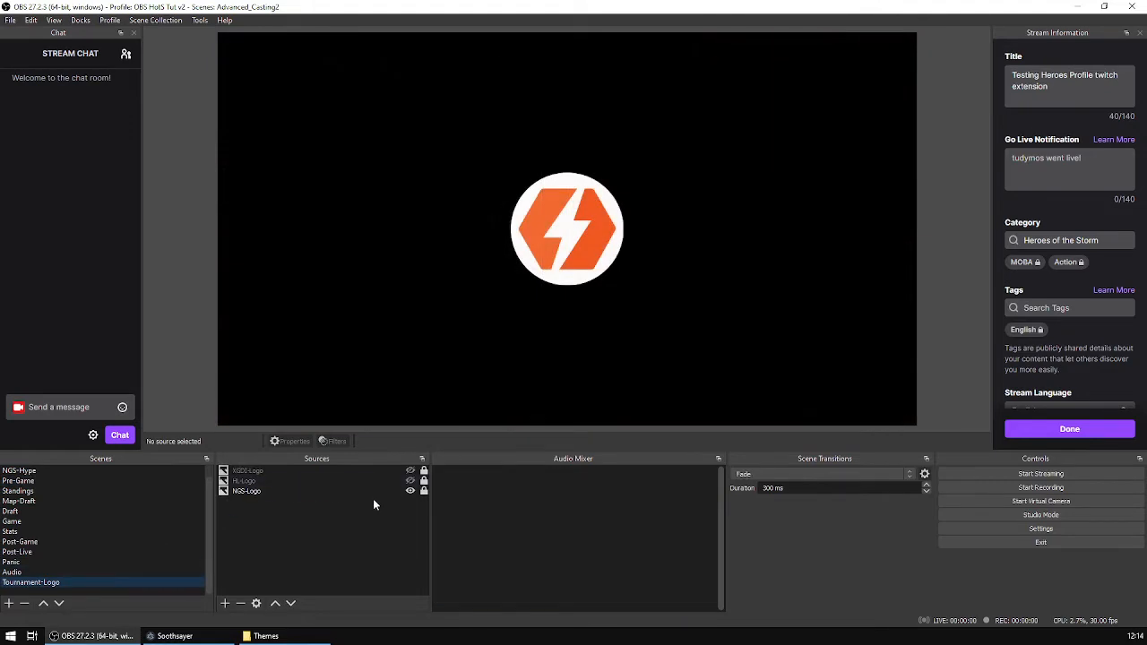
pyautogui.click(411, 491)
pyautogui.scroll(1, 56, 496)
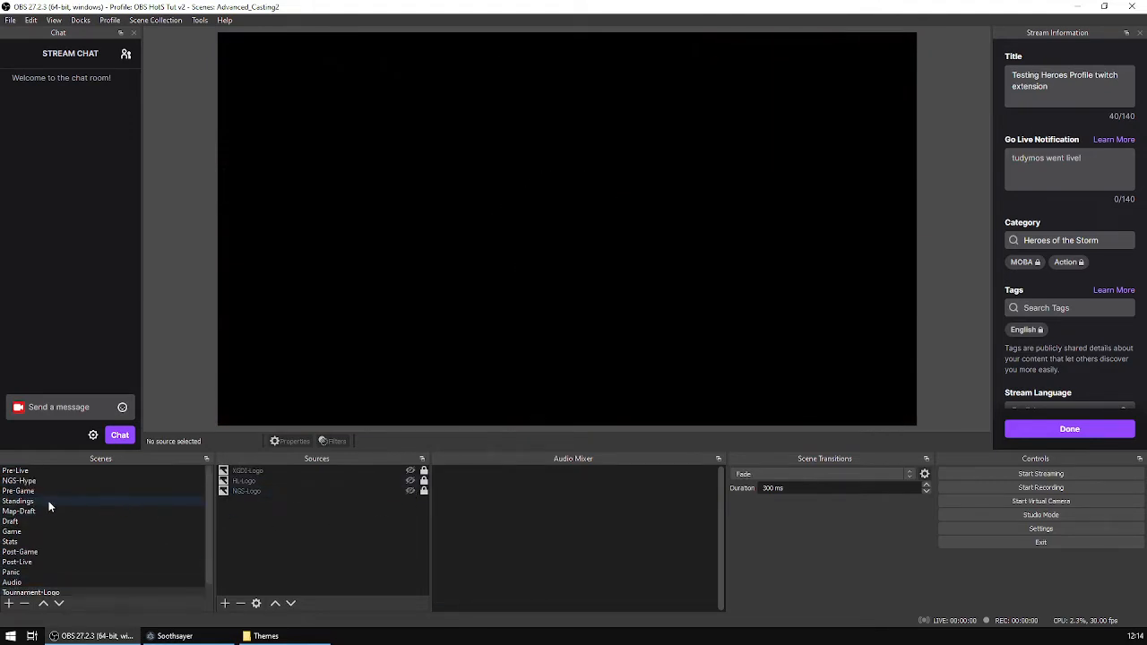
# Preview the Pre-Game, Standings and Map-Draft scenes with the new theme.
pyautogui.click(86, 492)
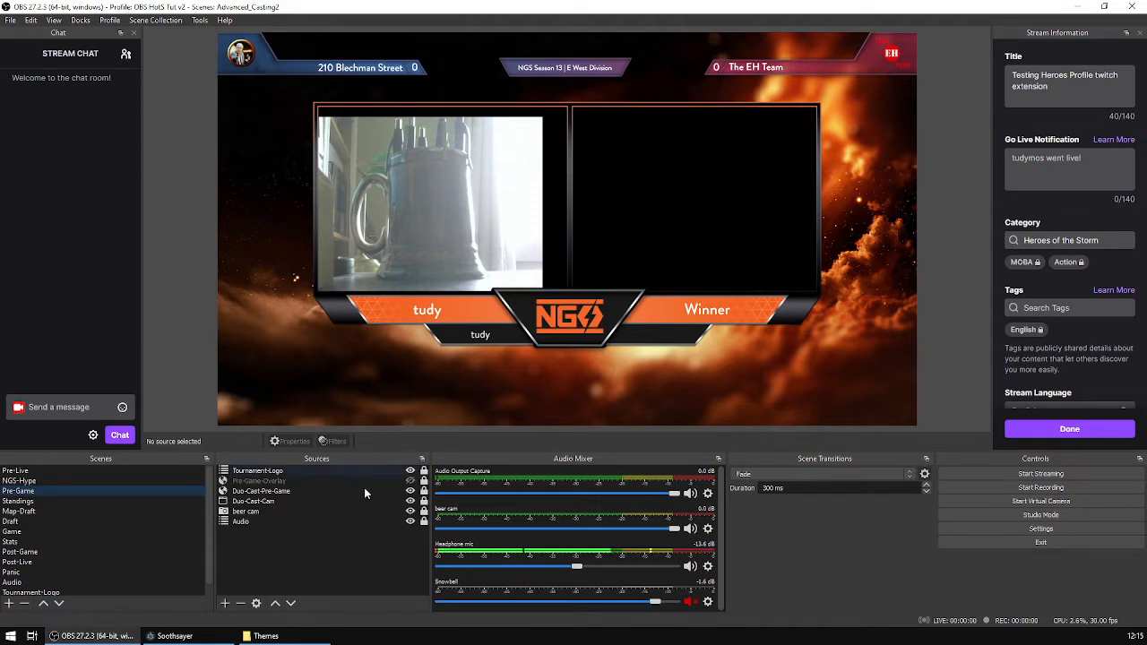
pyautogui.click(45, 500)
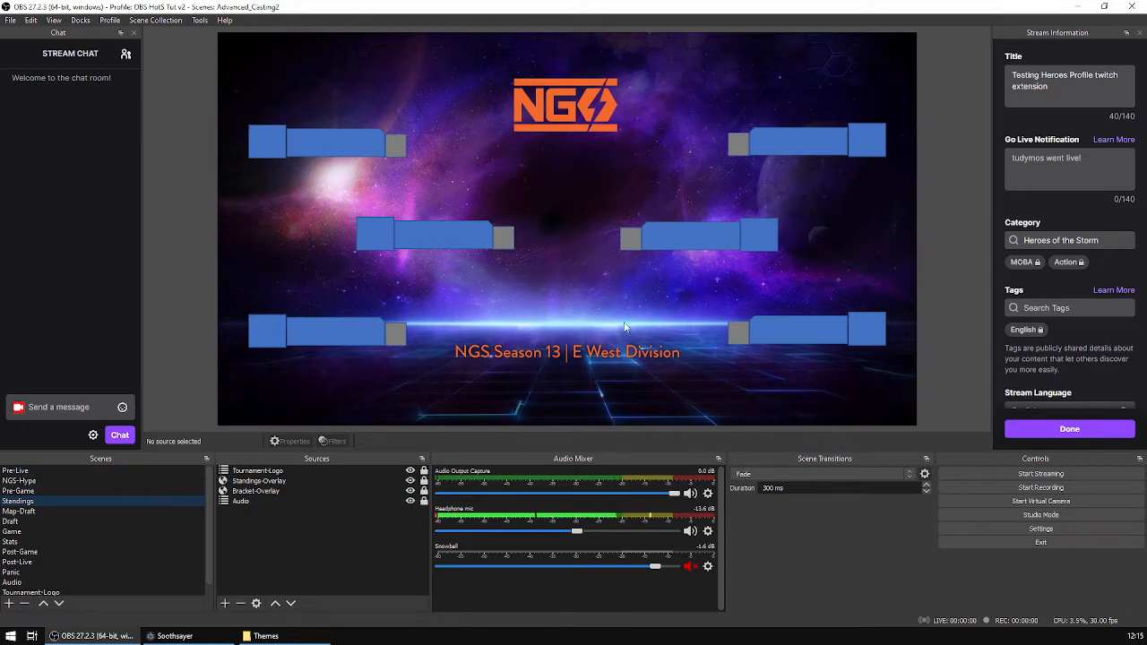
pyautogui.click(28, 512)
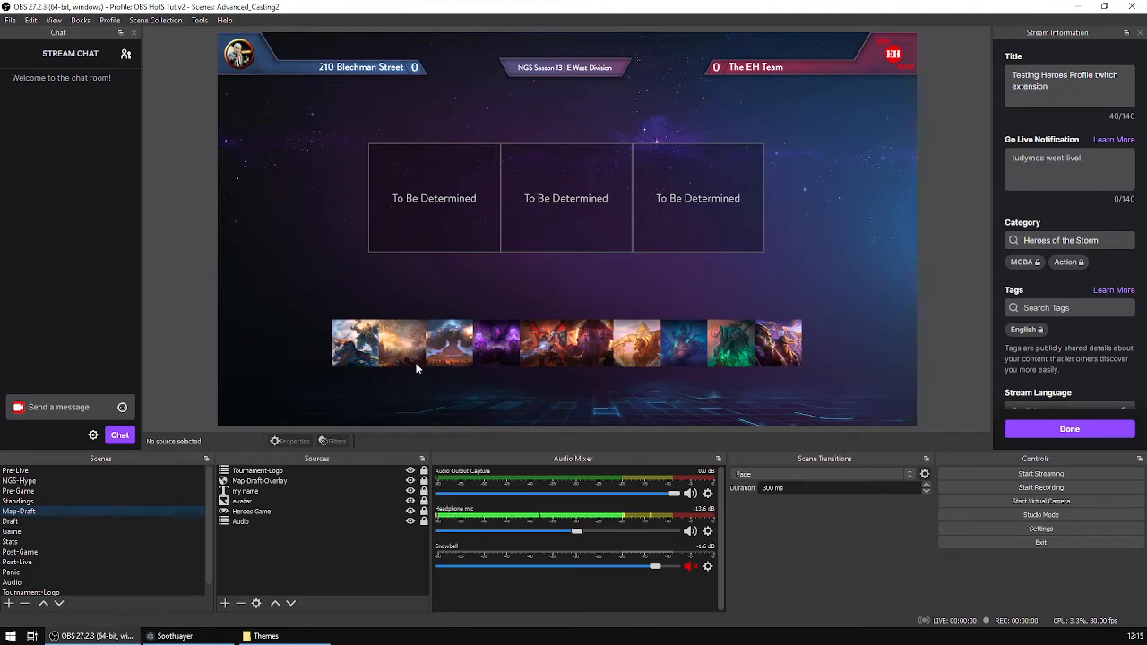
# In Soothsayer, set Caster Love SD v1.4.2 by Crow as the active theme and minimize the window.
pyautogui.click(174, 635)
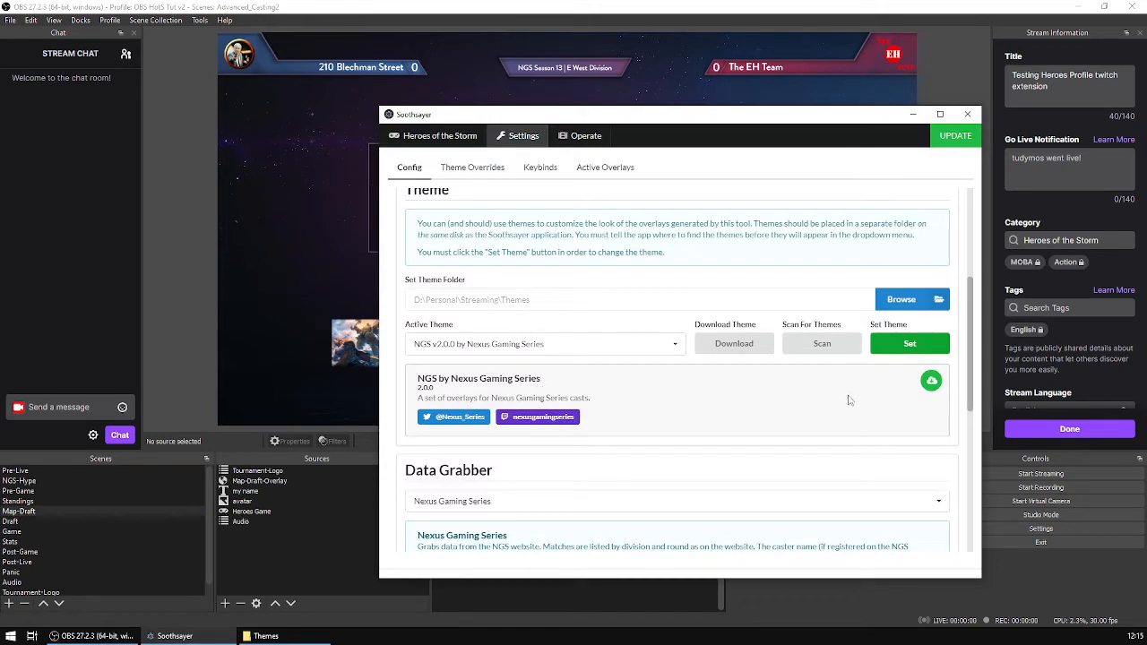
pyautogui.click(677, 347)
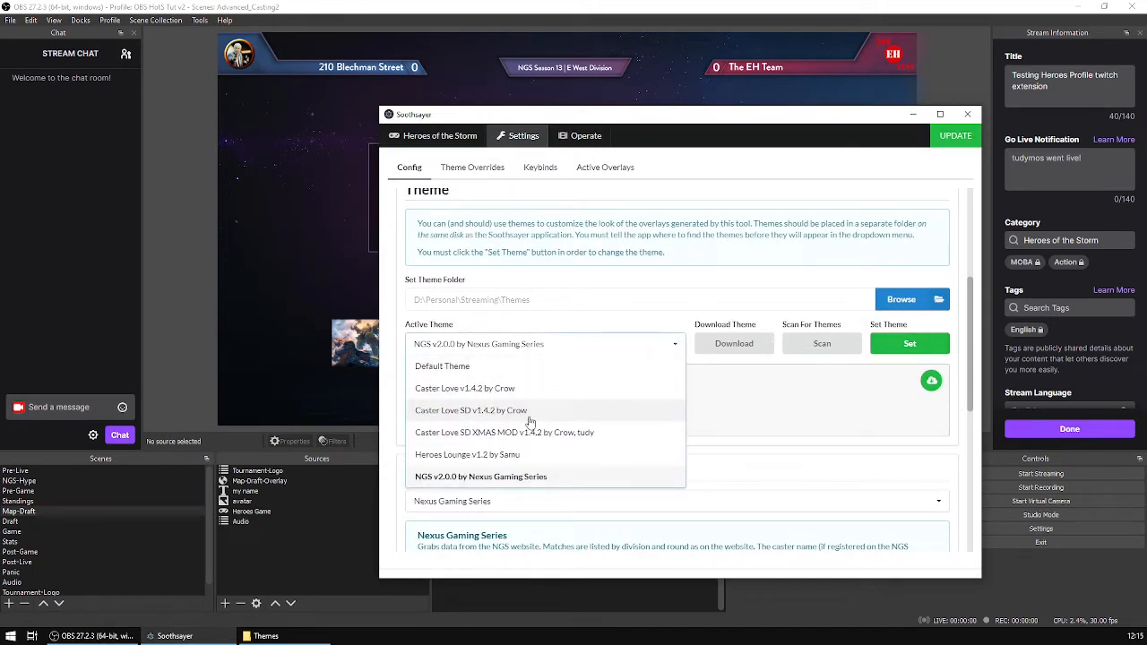
pyautogui.click(530, 414)
pyautogui.click(907, 344)
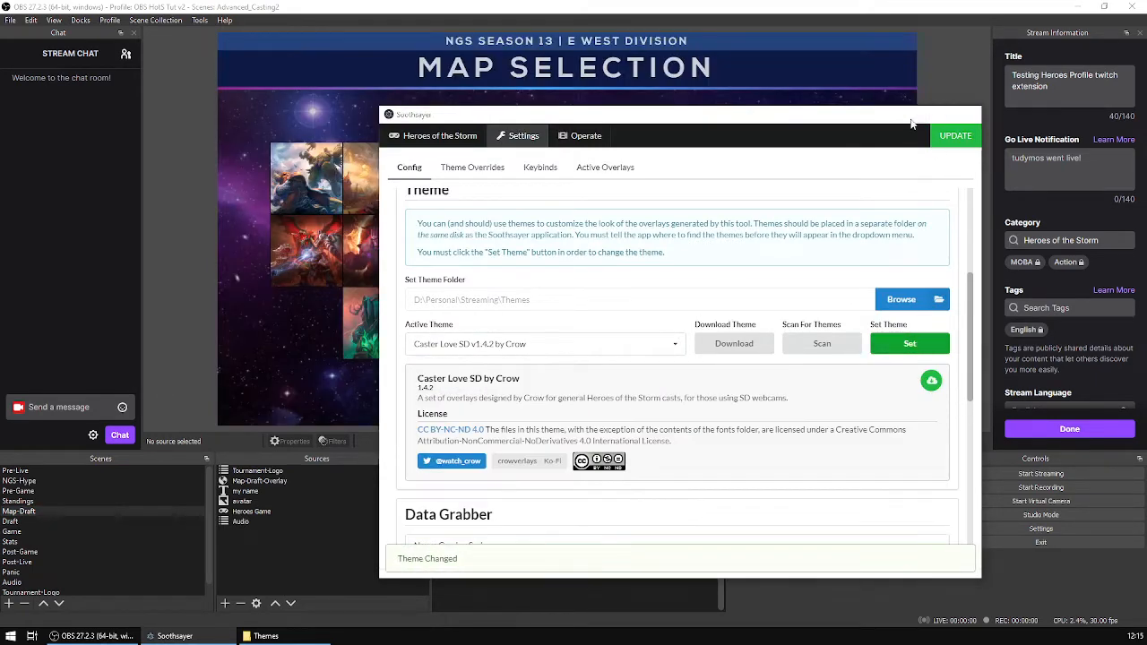
pyautogui.click(911, 124)
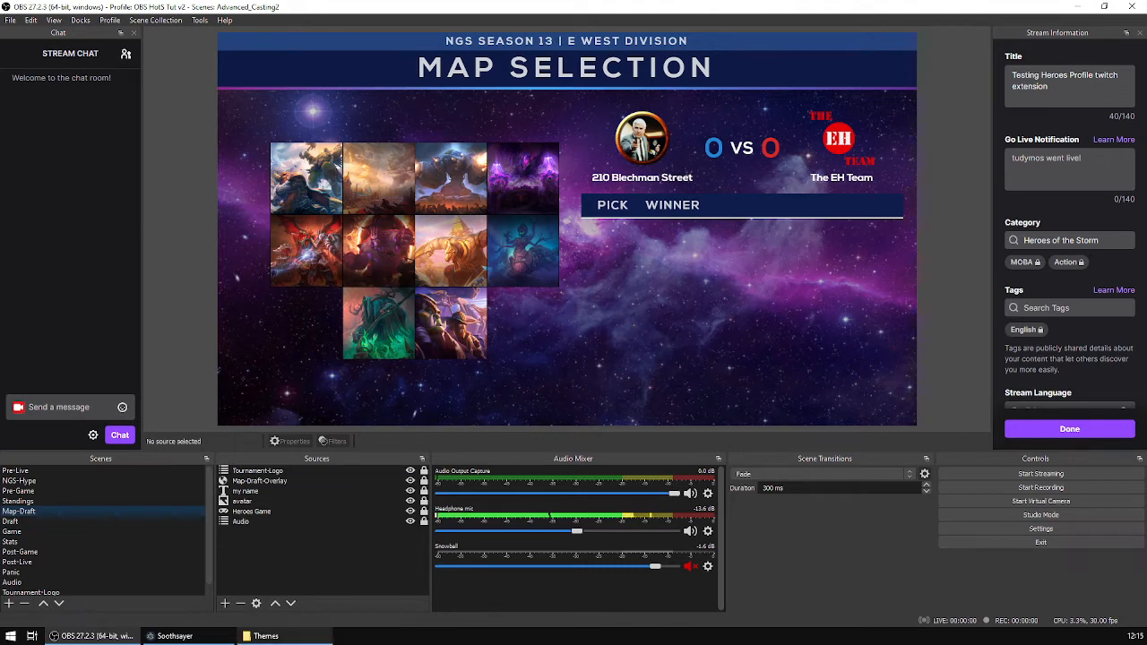
# In Soothsayer, set NGS v2.0.0 by Nexus Gaming Series as the active theme and minimize the window.
pyautogui.click(173, 635)
pyautogui.click(672, 349)
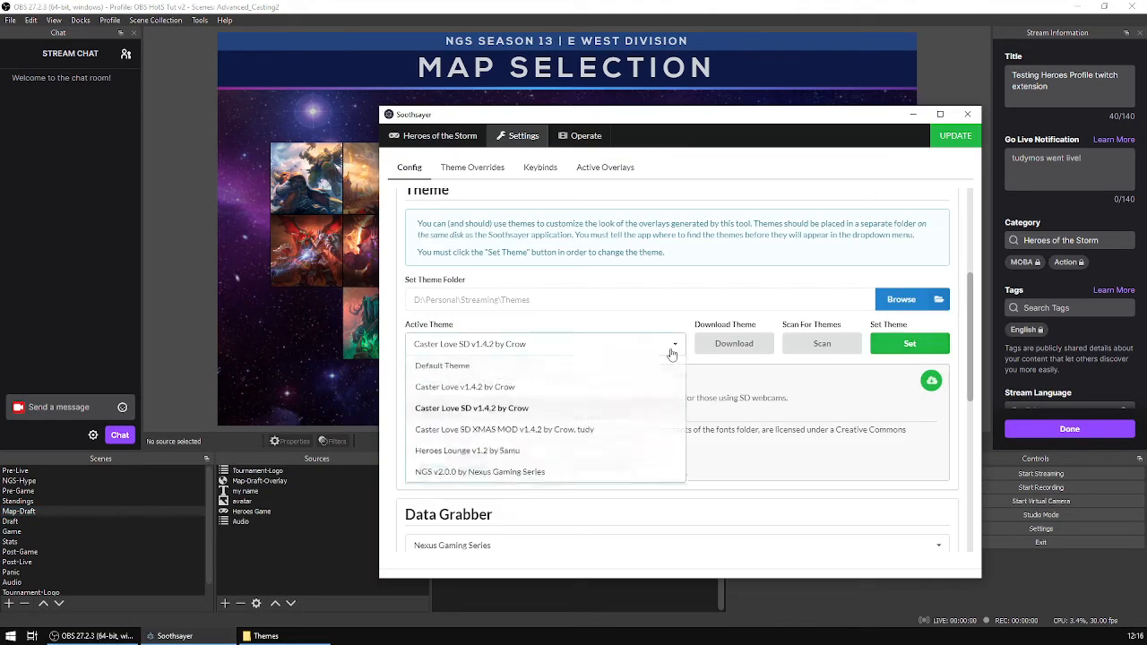
pyautogui.scroll(-1, 505, 471)
pyautogui.click(502, 484)
pyautogui.click(909, 344)
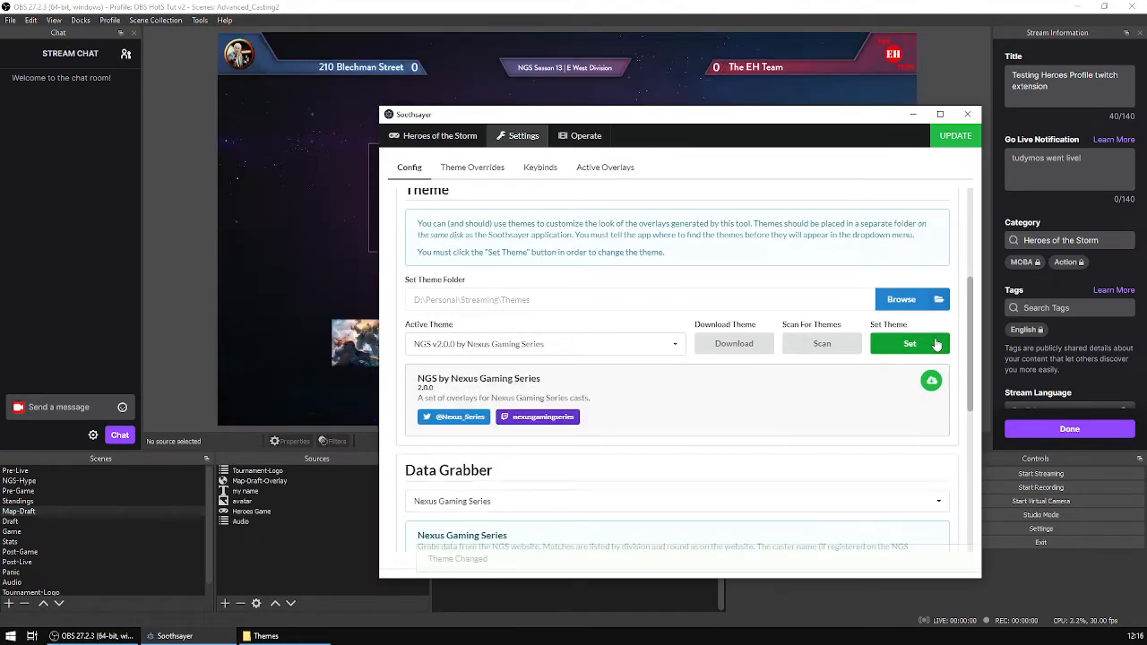
pyautogui.click(912, 114)
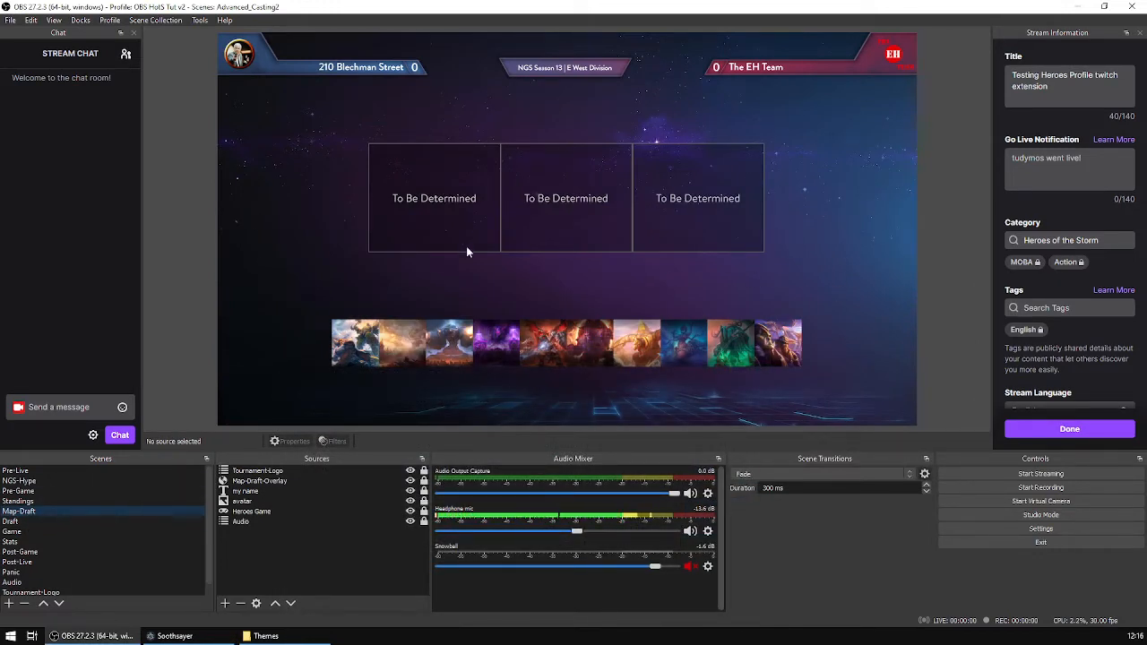
# Preview the Draft scene with the NGS theme.
pyautogui.click(50, 522)
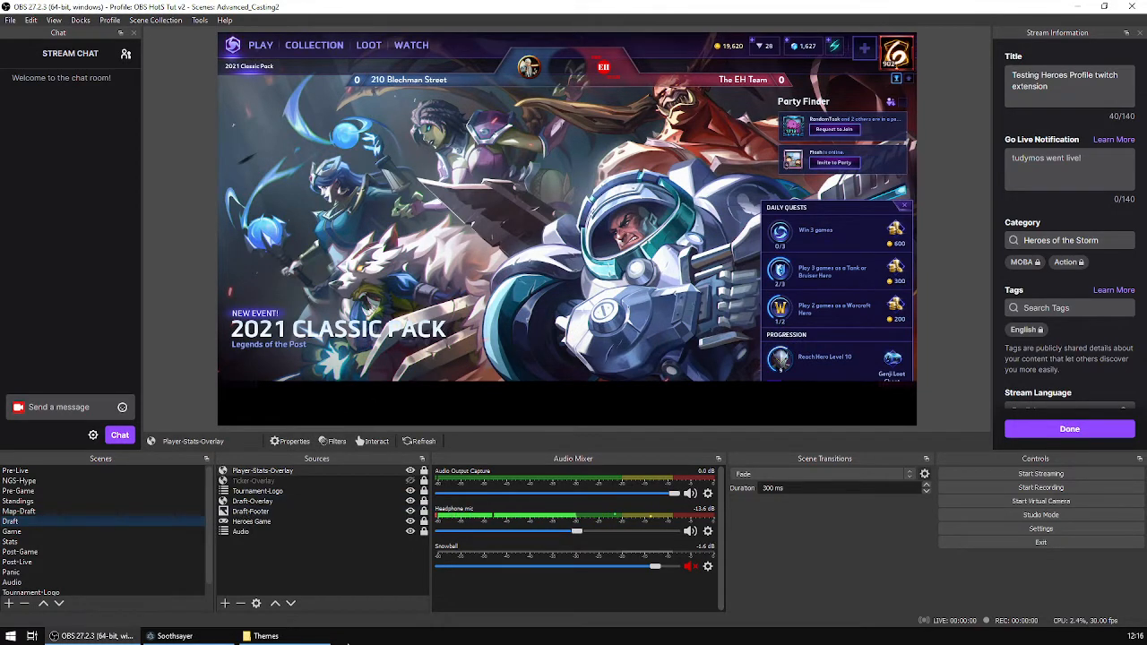
pyautogui.click(308, 637)
pyautogui.click(305, 637)
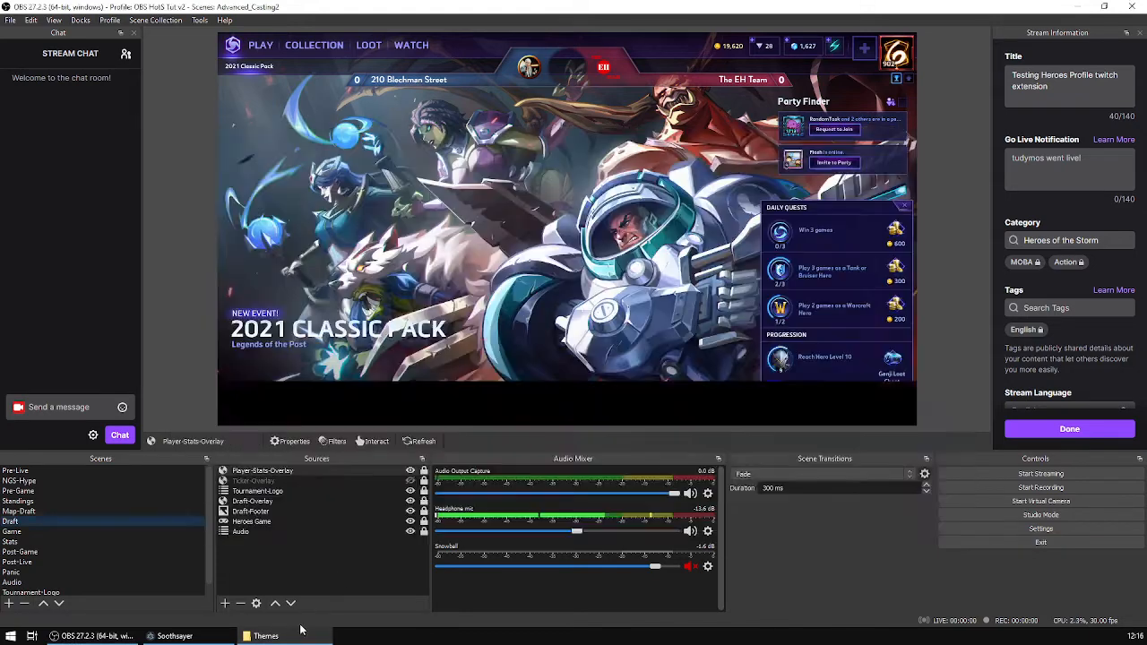
# In Soothsayer, set Caster Love SD v1.4.2 by Crow as the active theme.
pyautogui.click(172, 636)
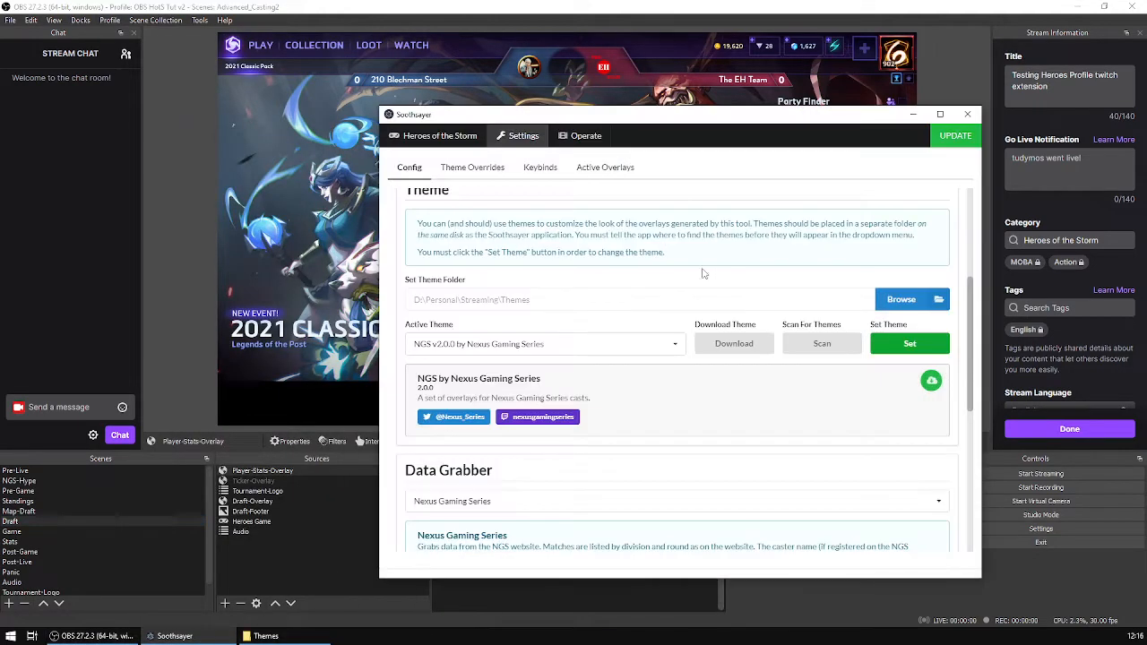
pyautogui.click(673, 344)
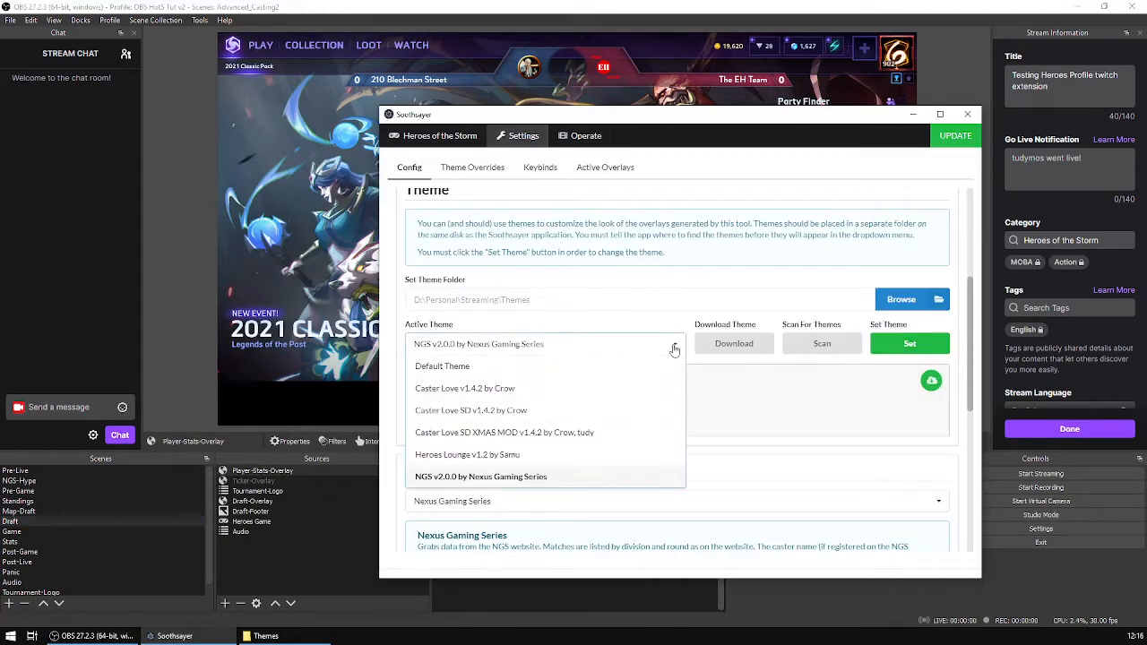
pyautogui.click(542, 418)
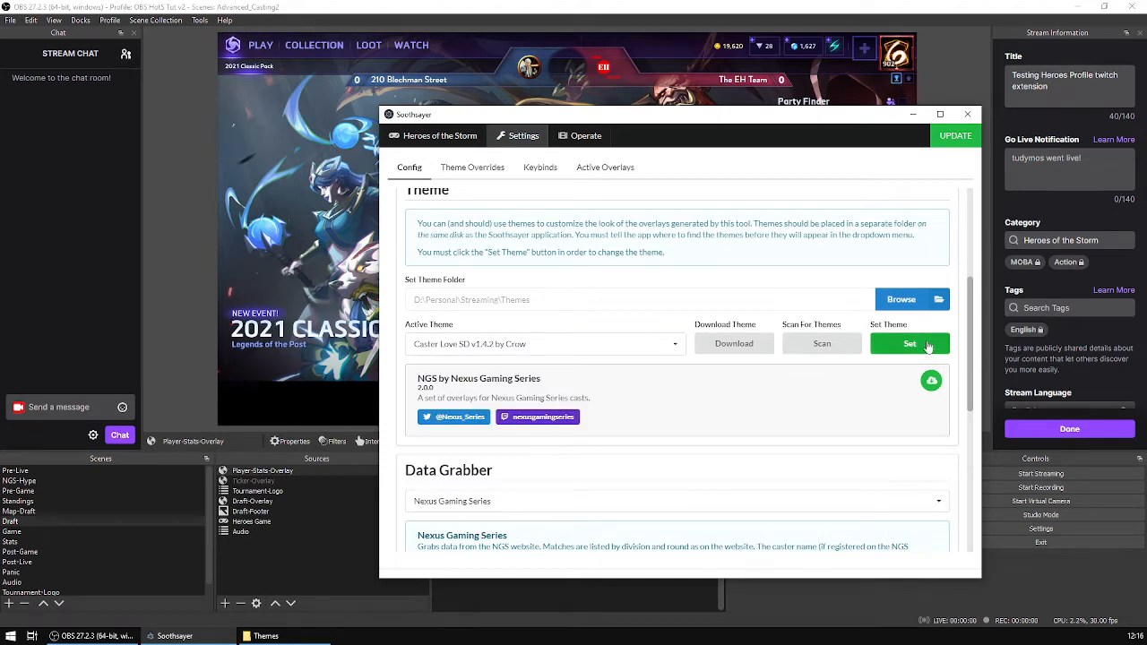
pyautogui.click(928, 347)
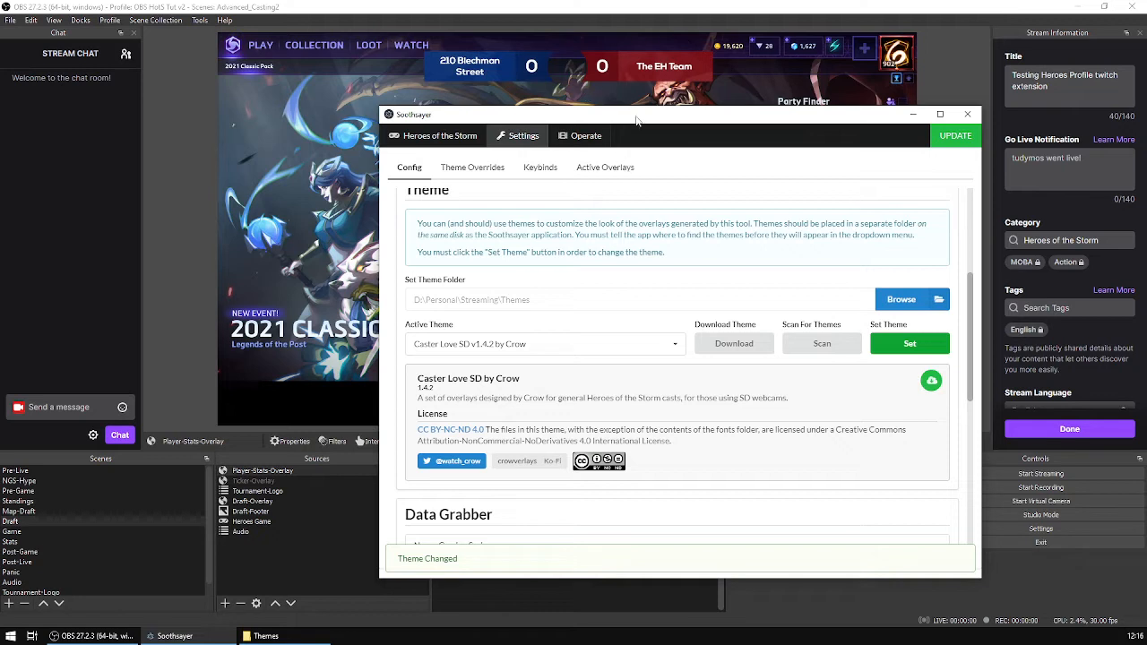
# Switch the active theme back to NGS v2.0.0 by Nexus Gaming Series and minimize Soothsayer.
pyautogui.click(674, 346)
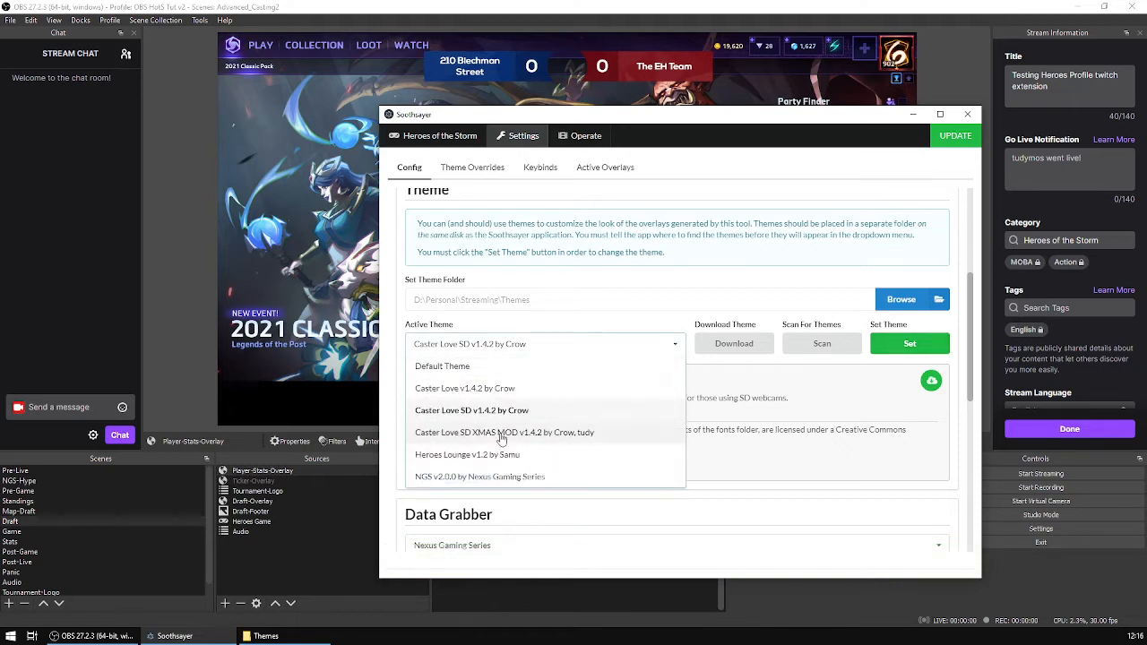
pyautogui.click(499, 477)
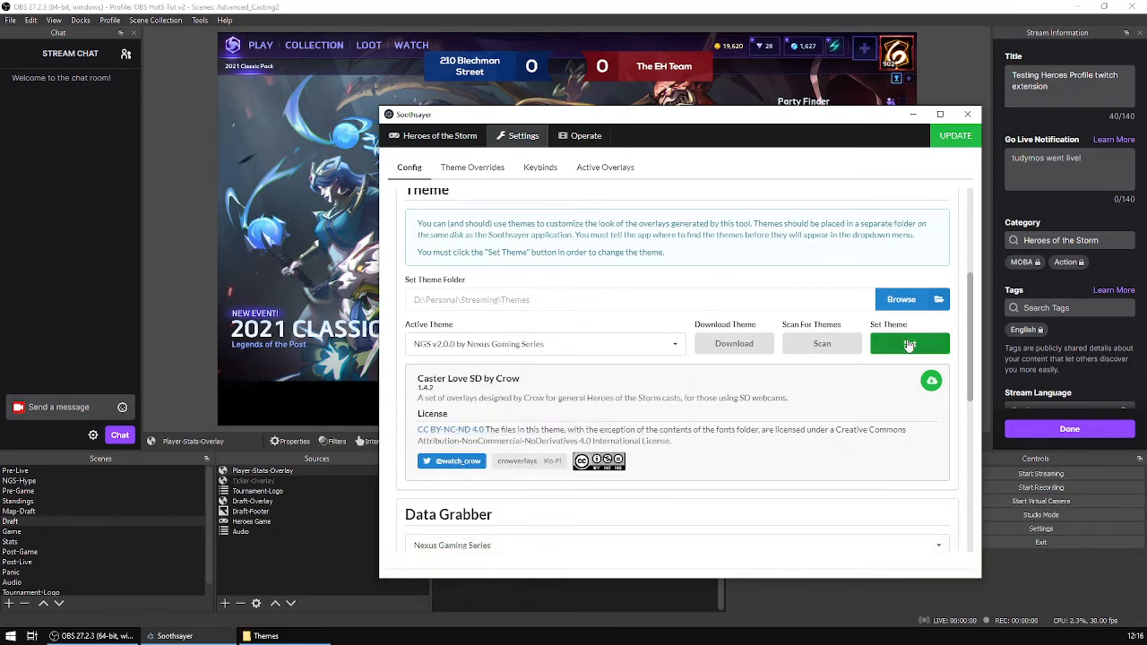
pyautogui.click(906, 344)
pyautogui.moveTo(849, 117); pyautogui.dragTo(778, 186)
pyautogui.click(840, 183)
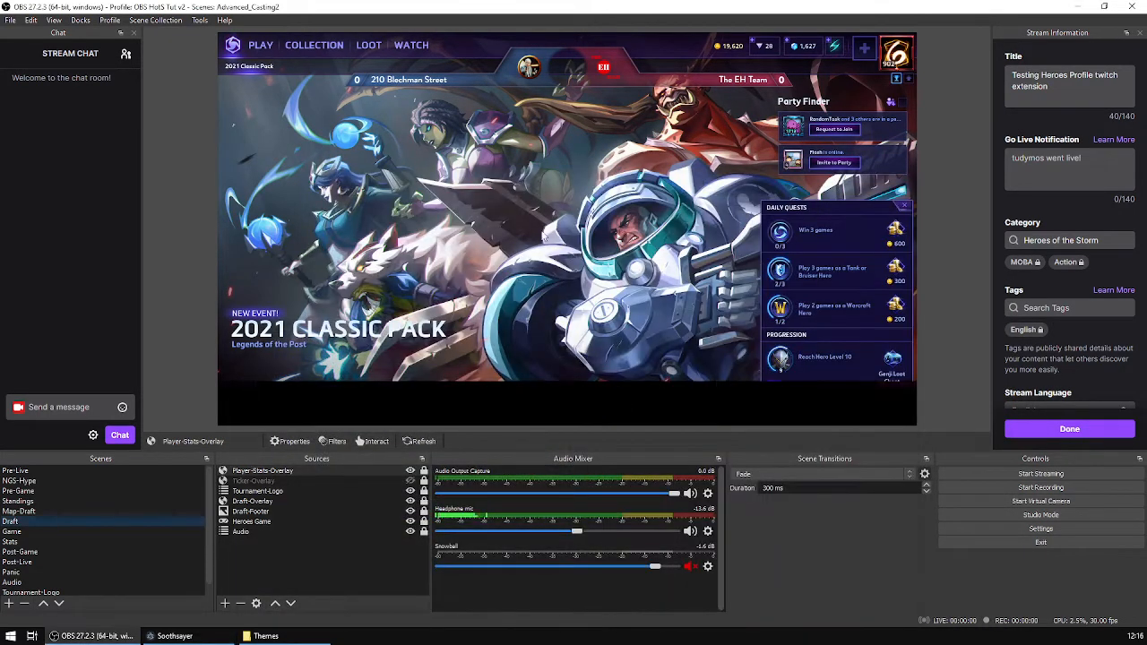
# Preview the Game scene and briefly open the Themes folder.
pyautogui.click(56, 533)
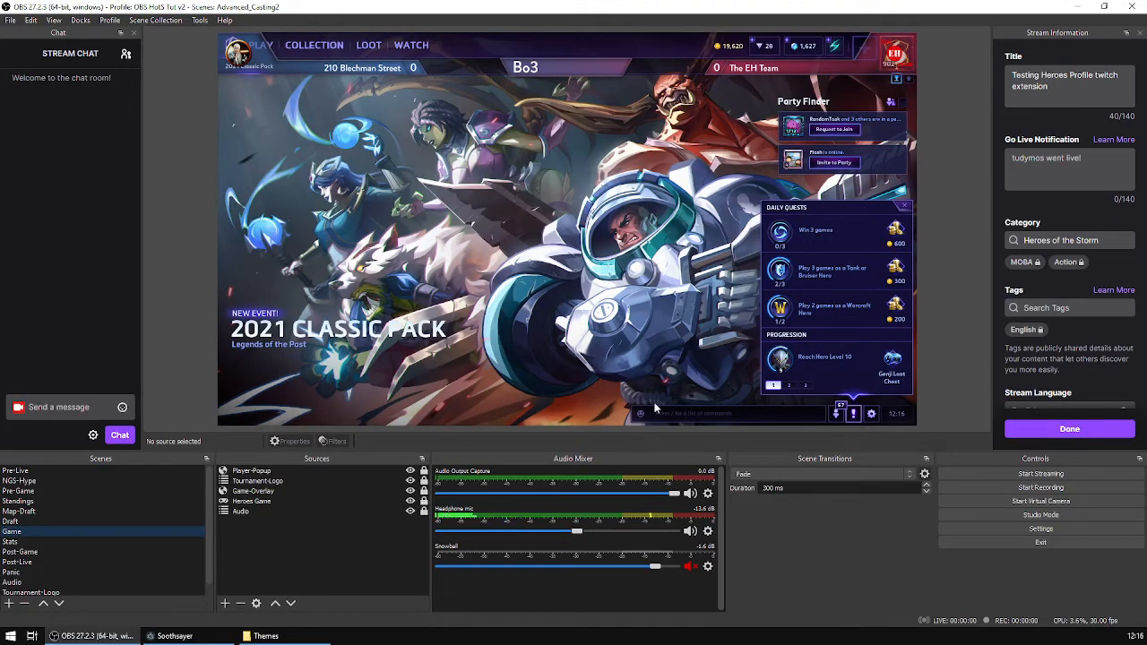
pyautogui.click(267, 635)
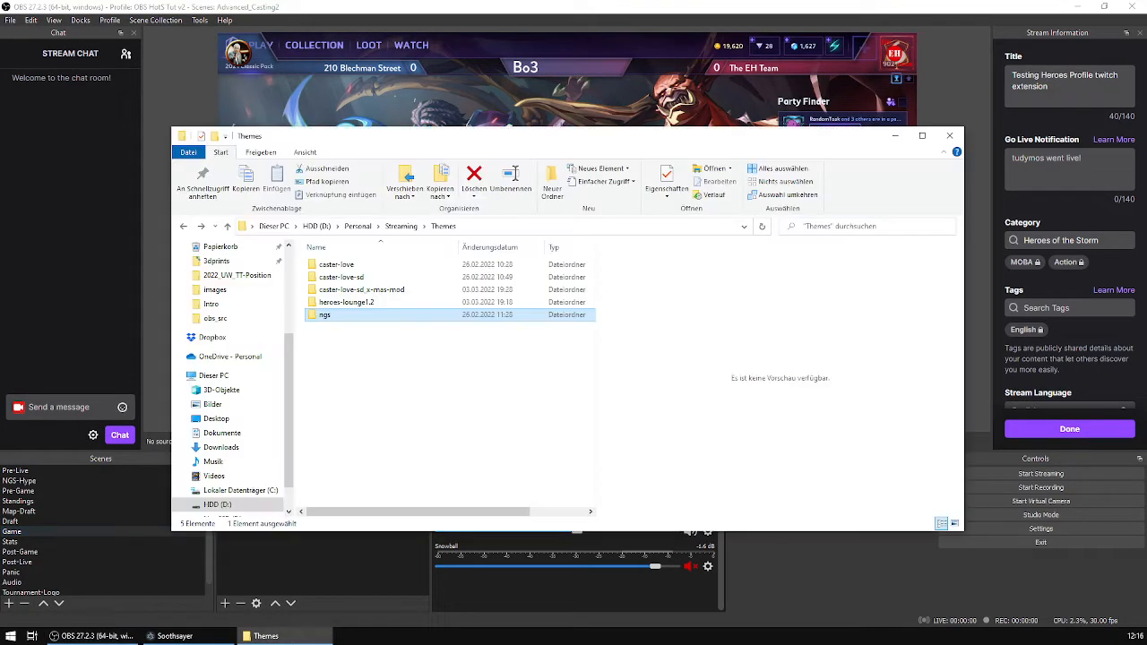
pyautogui.click(297, 638)
# In Soothsayer, apply the Caster Love SD v1.4.2 by Crow theme.
pyautogui.click(200, 637)
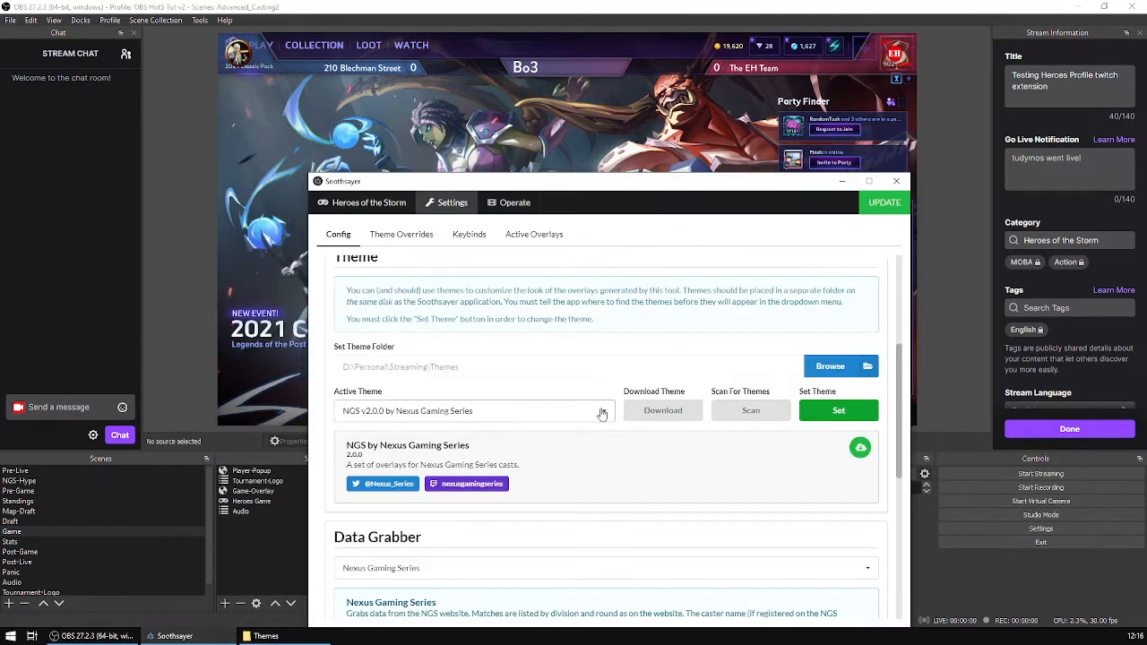
pyautogui.click(605, 411)
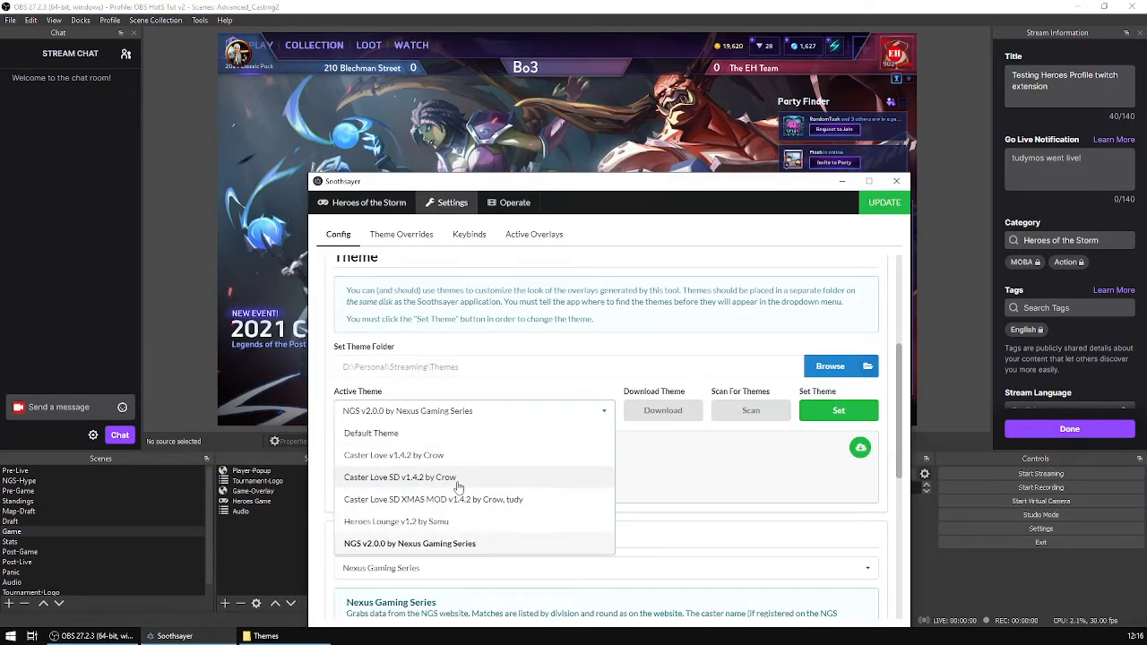
pyautogui.click(484, 482)
pyautogui.click(850, 418)
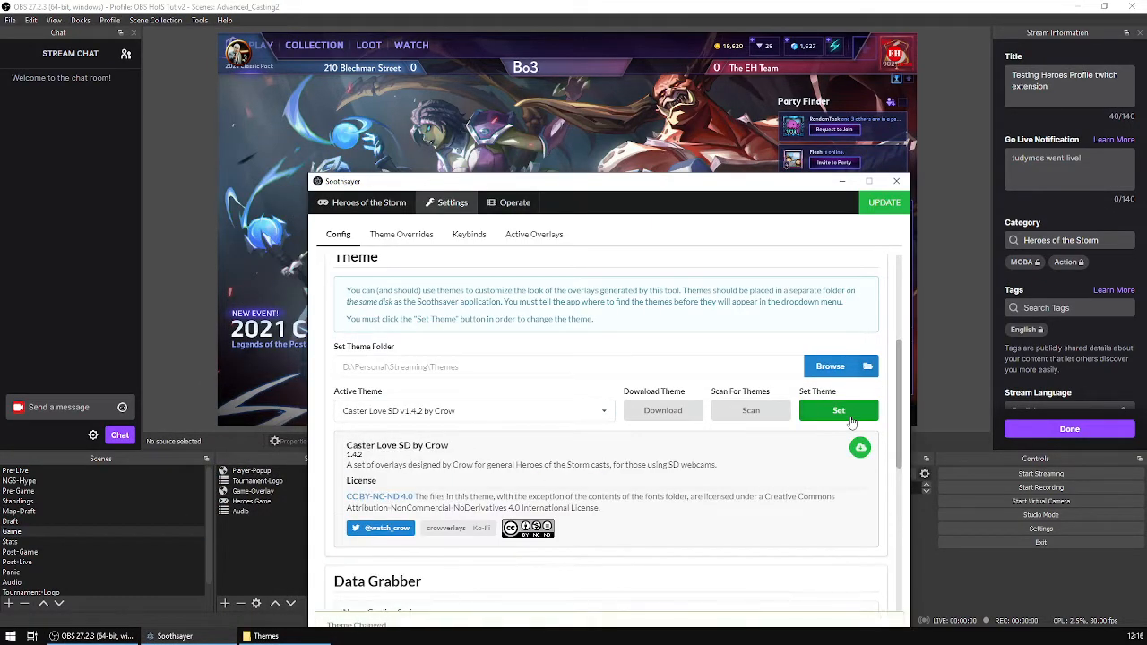
# Reapply the NGS v2.0.0 by Nexus Gaming Series theme and minimize Soothsayer.
pyautogui.click(604, 414)
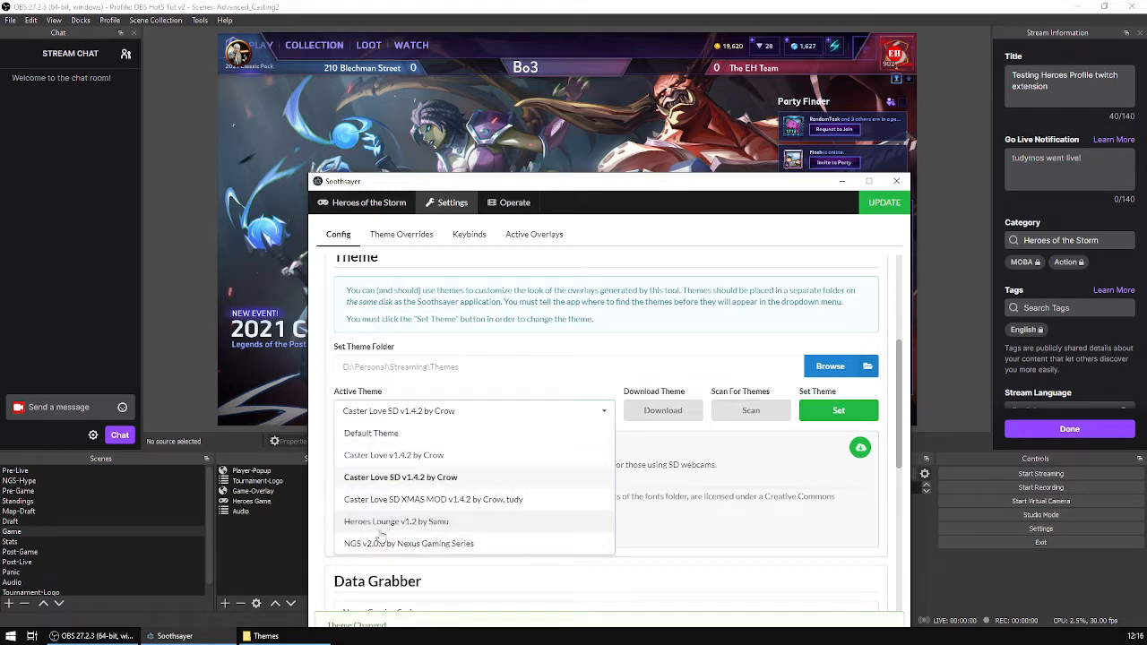
pyautogui.click(385, 543)
pyautogui.click(842, 410)
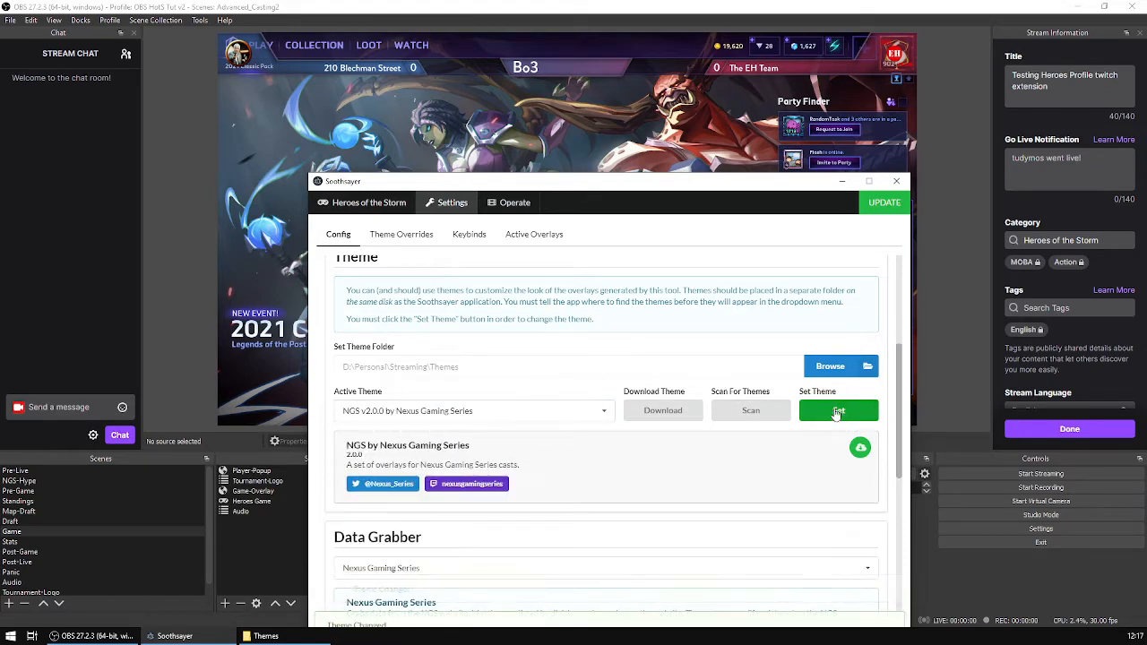
pyautogui.moveTo(682, 184); pyautogui.dragTo(668, 165)
pyautogui.click(826, 167)
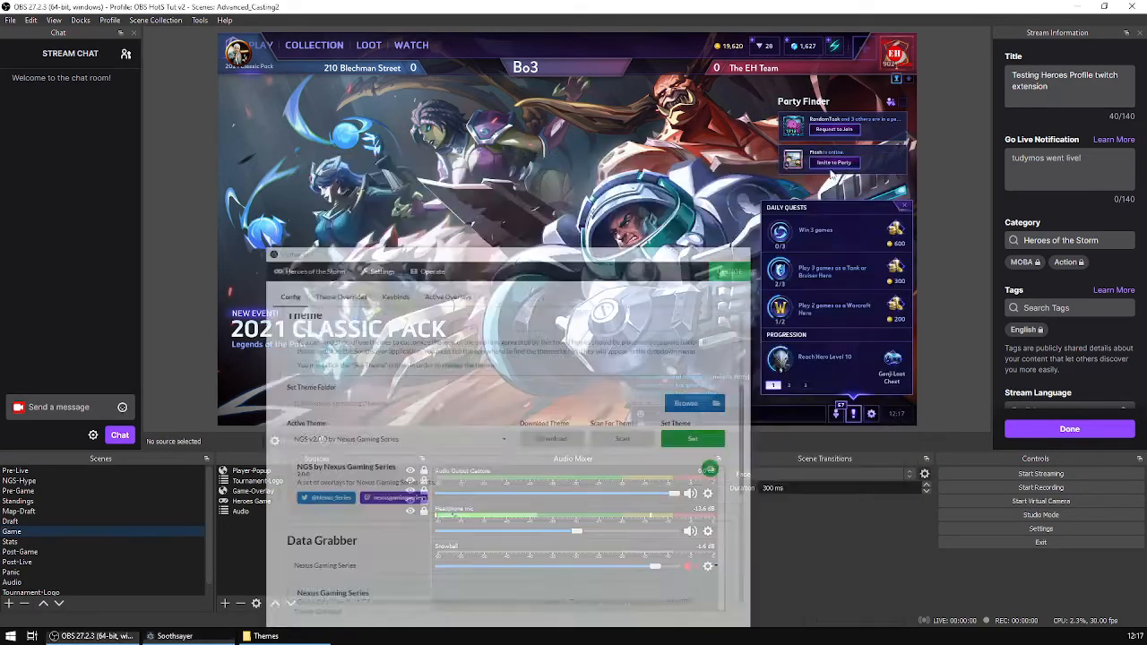
# Preview the Stats scene and briefly open the Themes folder.
pyautogui.click(23, 542)
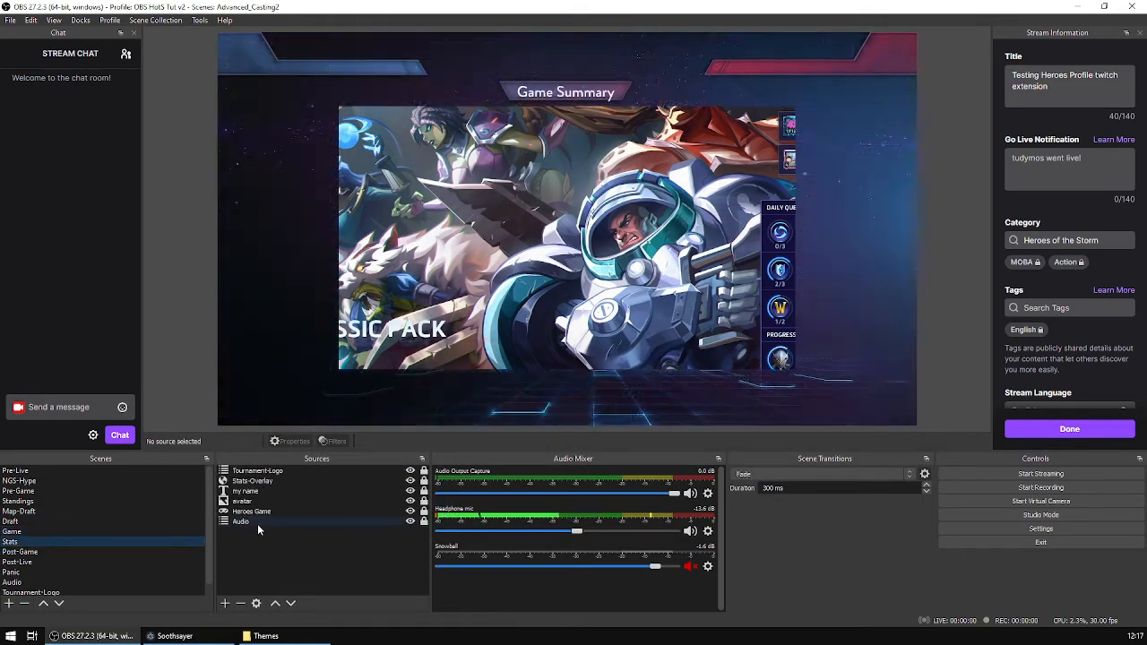
pyautogui.click(266, 636)
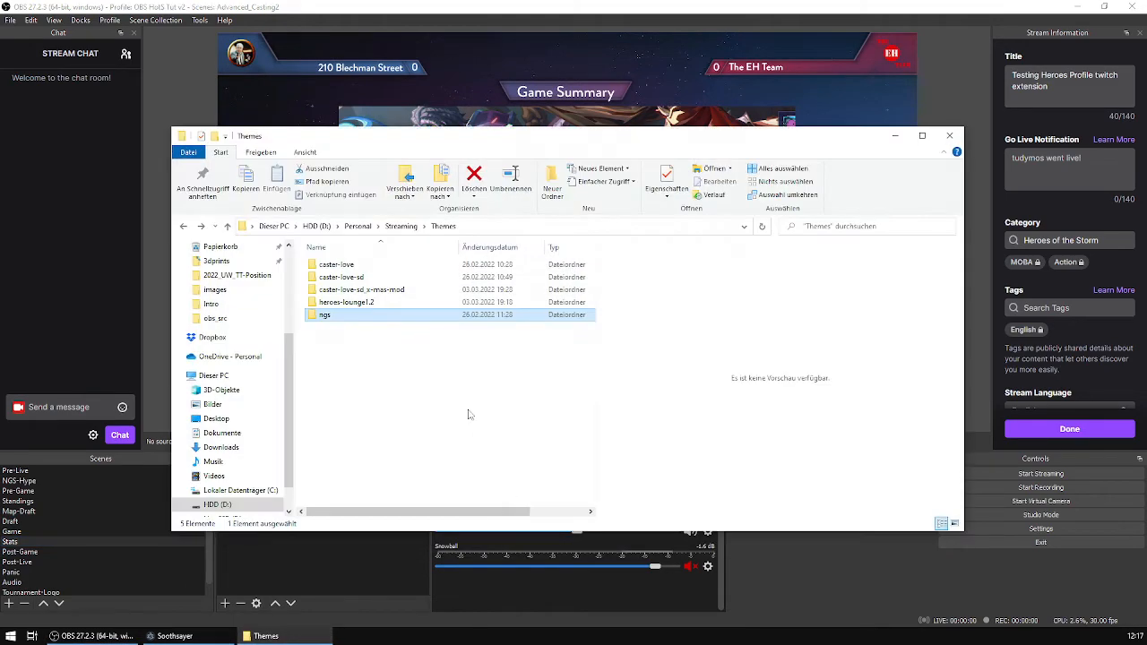
pyautogui.click(257, 637)
# In Soothsayer, set Caster Love SD v1.4.2 by Crow as the active theme to compare the Stats scene.
pyautogui.click(174, 636)
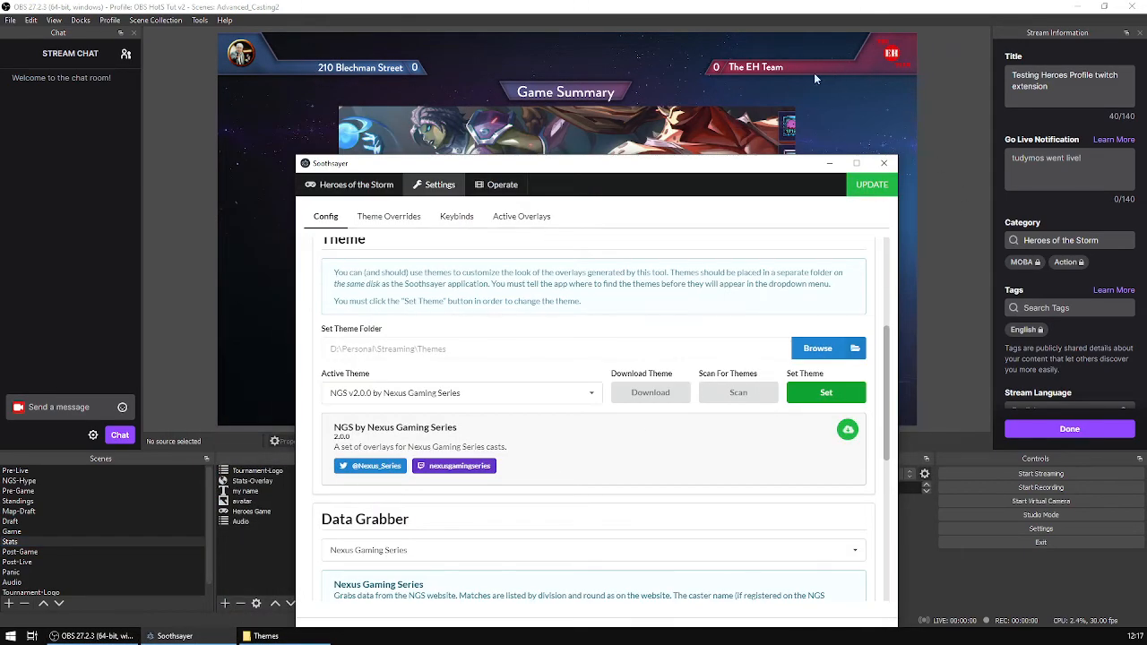
pyautogui.moveTo(614, 166); pyautogui.dragTo(641, 186)
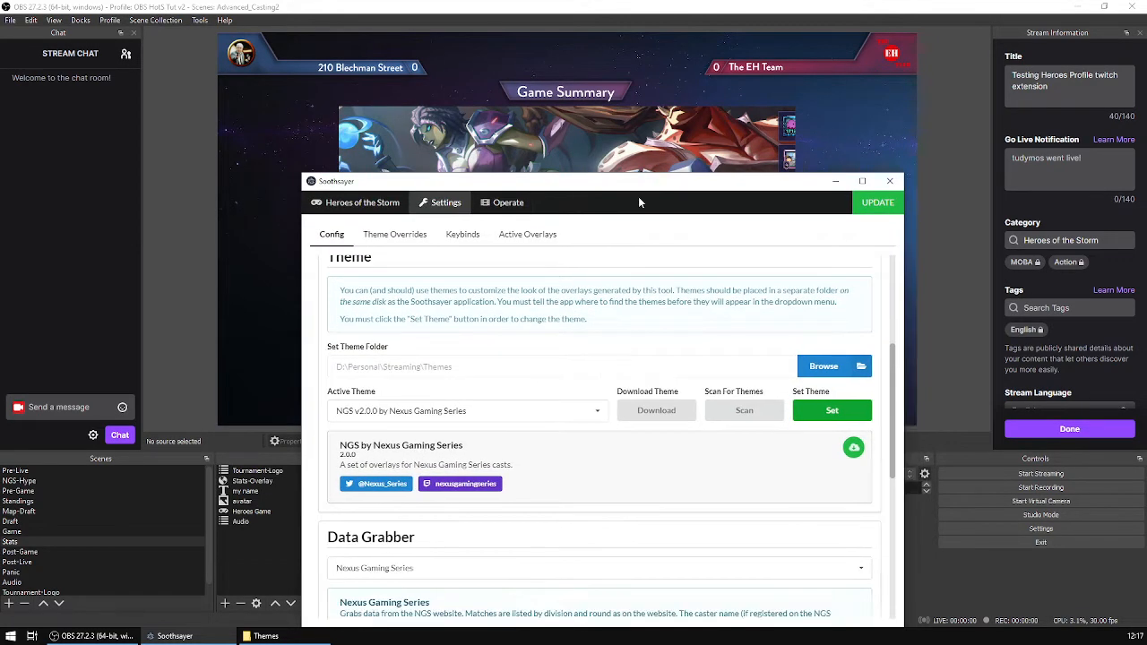
pyautogui.click(523, 409)
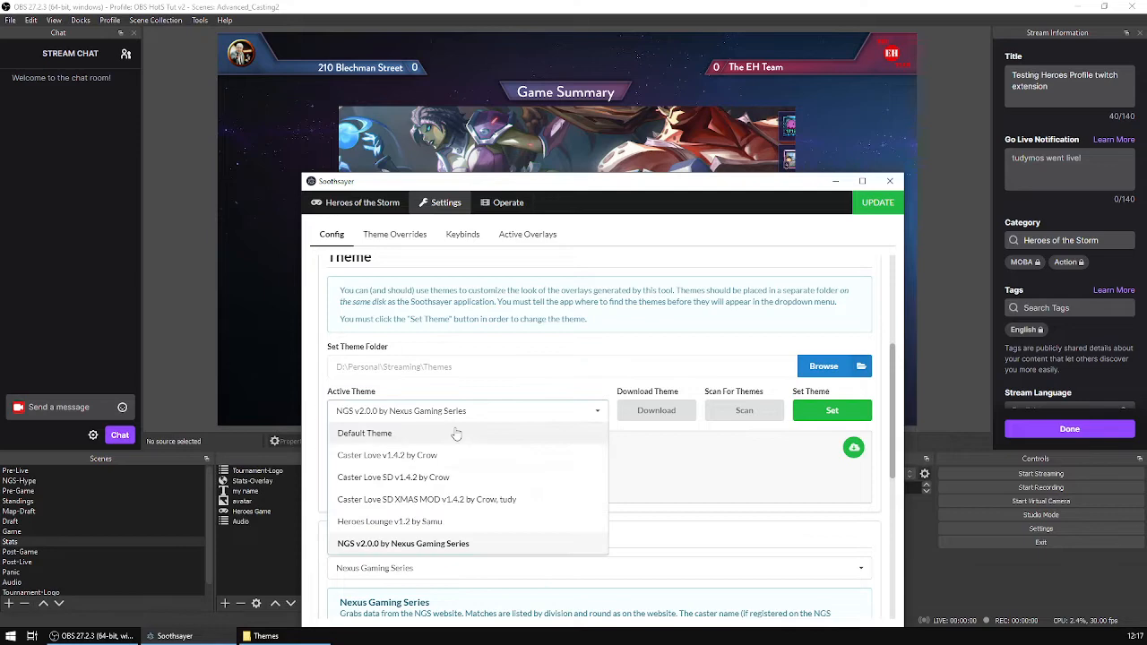
pyautogui.click(459, 479)
pyautogui.click(830, 412)
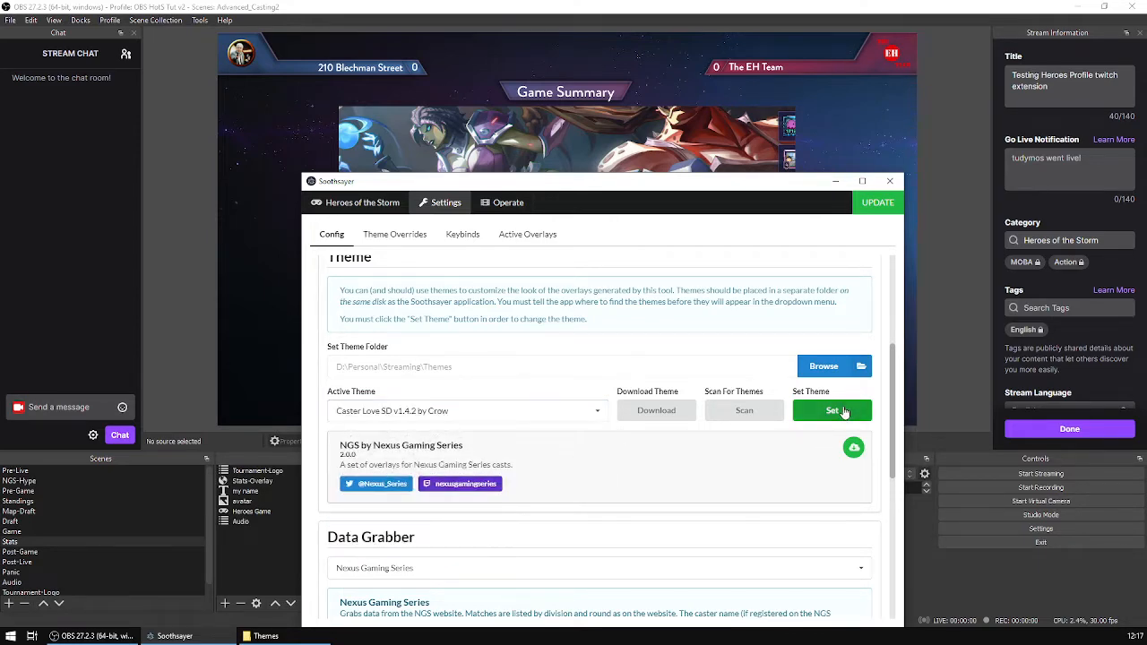
pyautogui.moveTo(755, 187); pyautogui.dragTo(738, 161)
# Set the active theme back to NGS v2.0.0 by Nexus Gaming Series and minimize Soothsayer.
pyautogui.click(557, 377)
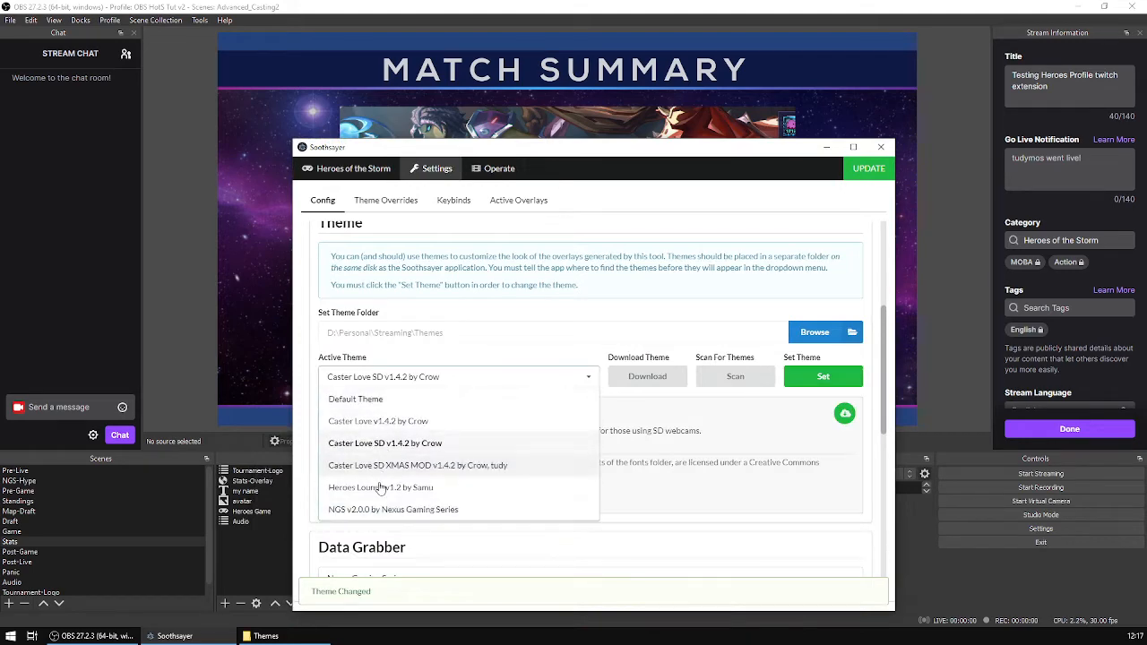
pyautogui.click(415, 509)
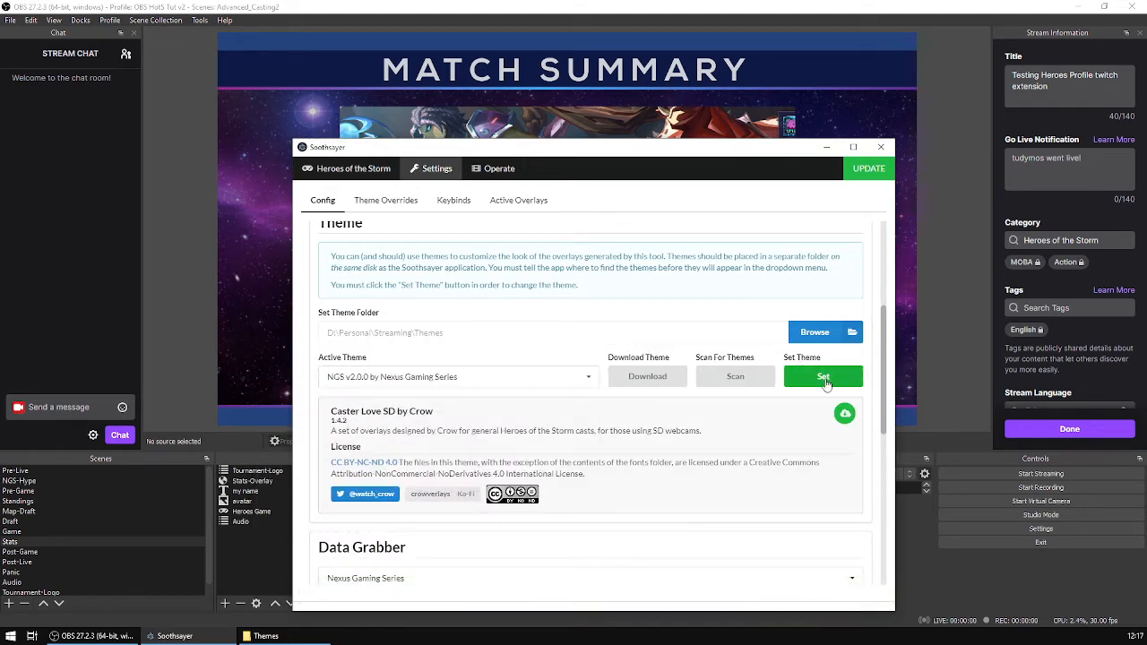
pyautogui.click(835, 381)
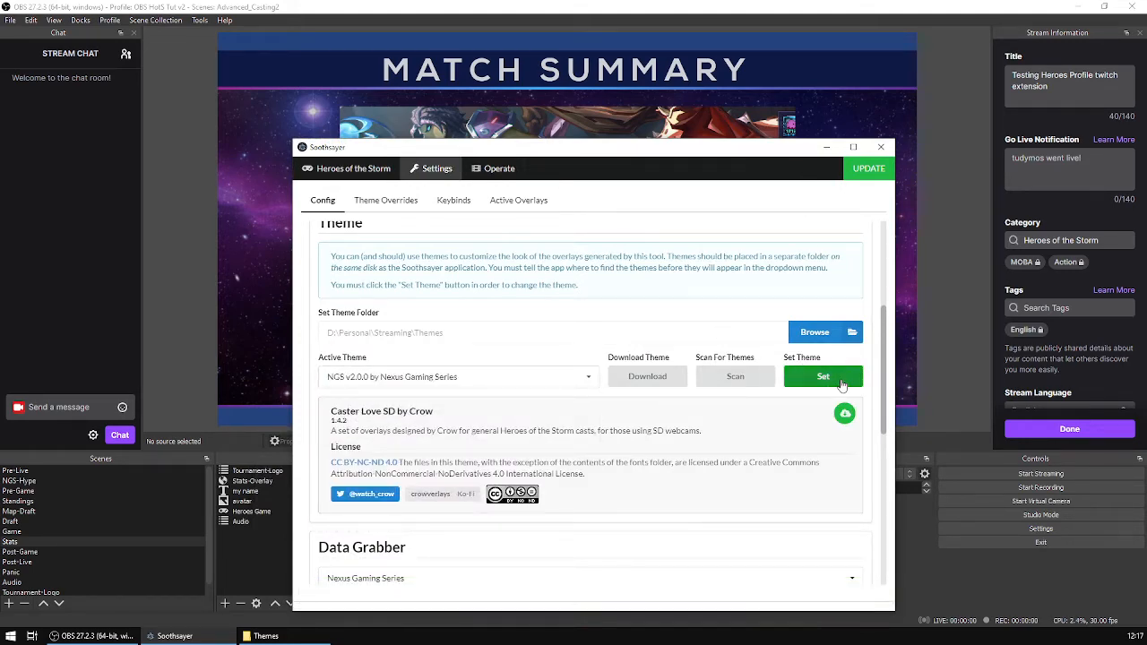
pyautogui.moveTo(754, 151); pyautogui.dragTo(766, 177)
pyautogui.click(835, 177)
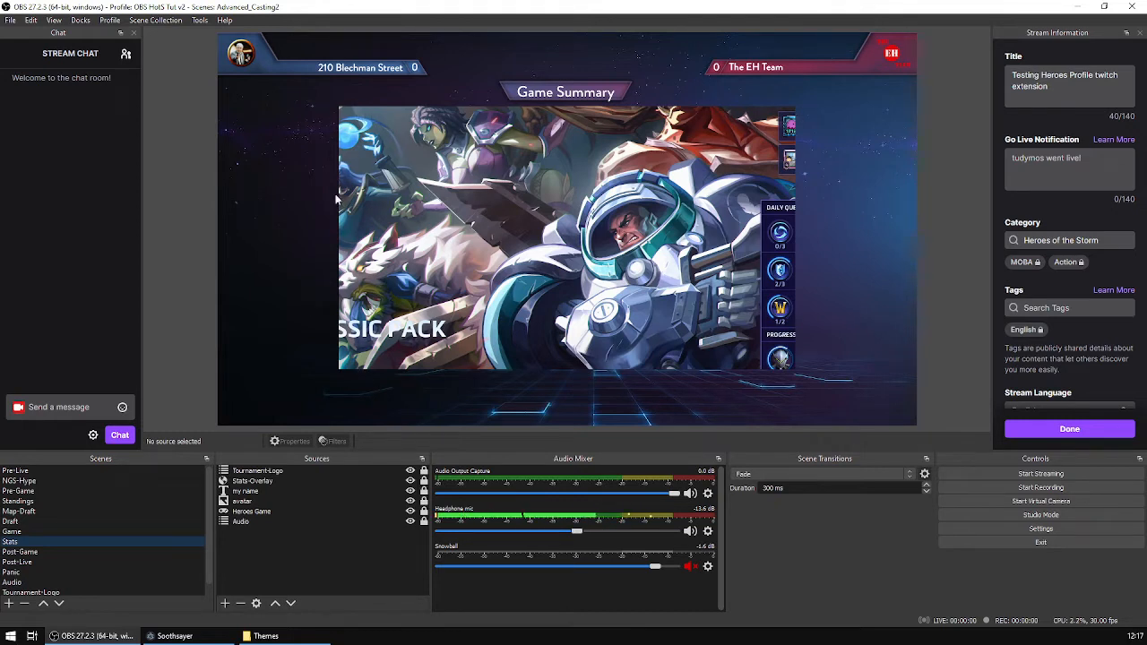
# In the Post-Game scene, move the player-profile-overlay source to the top of the source order.
pyautogui.click(26, 552)
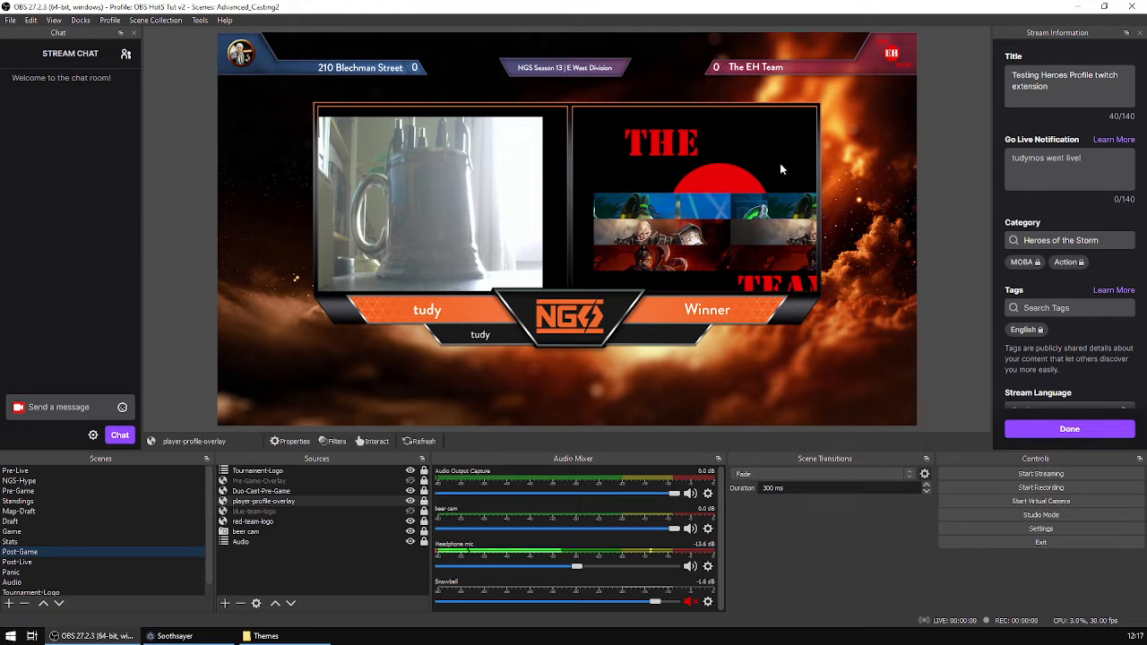
pyautogui.click(310, 502)
pyautogui.click(275, 603)
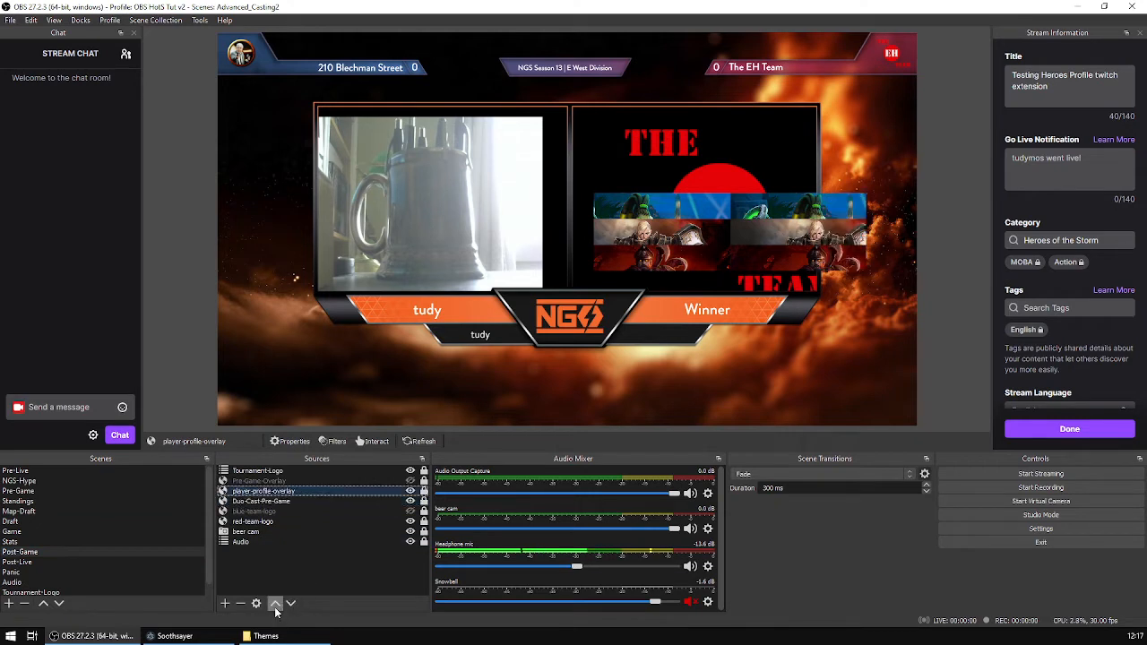
pyautogui.click(275, 603)
pyautogui.click(275, 603)
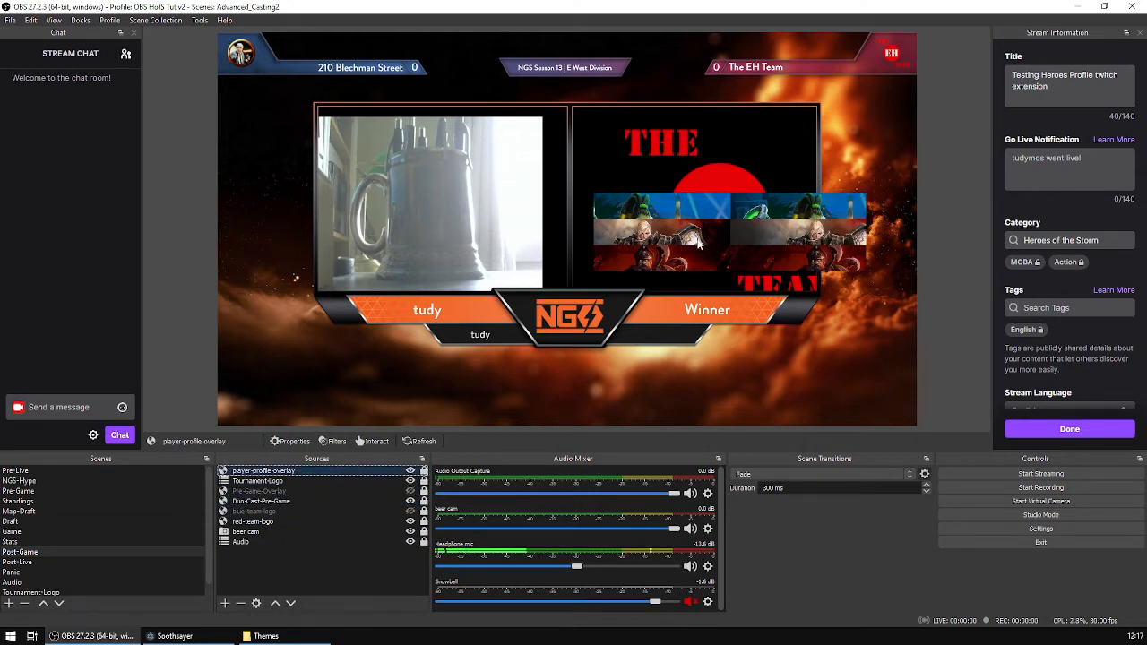
pyautogui.click(766, 235)
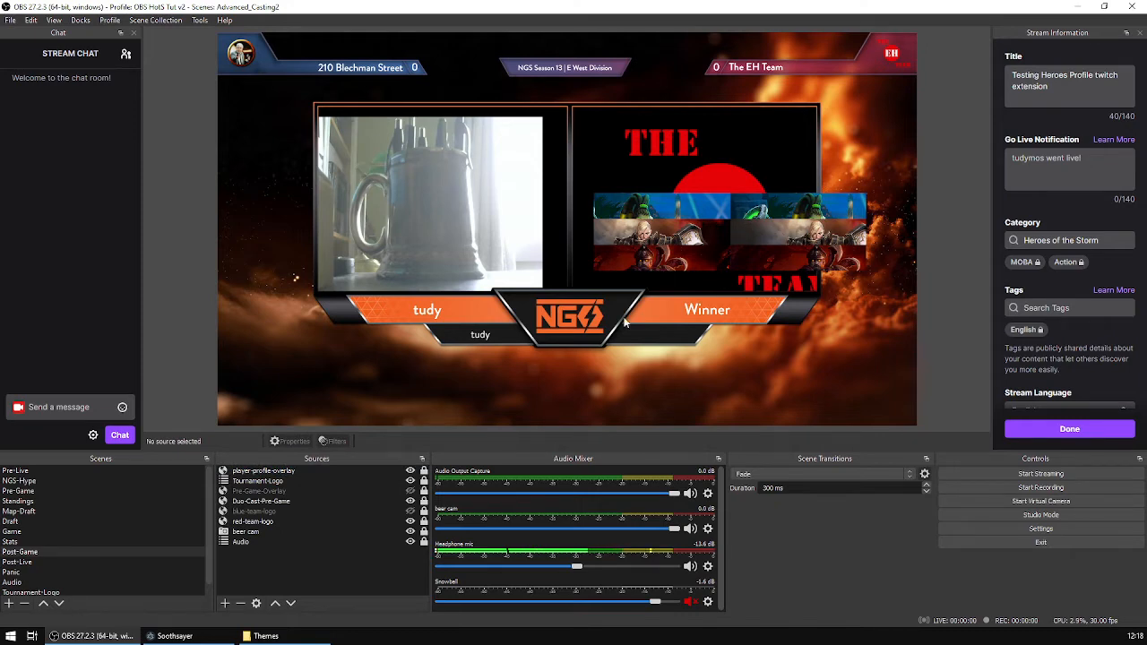
pyautogui.click(358, 473)
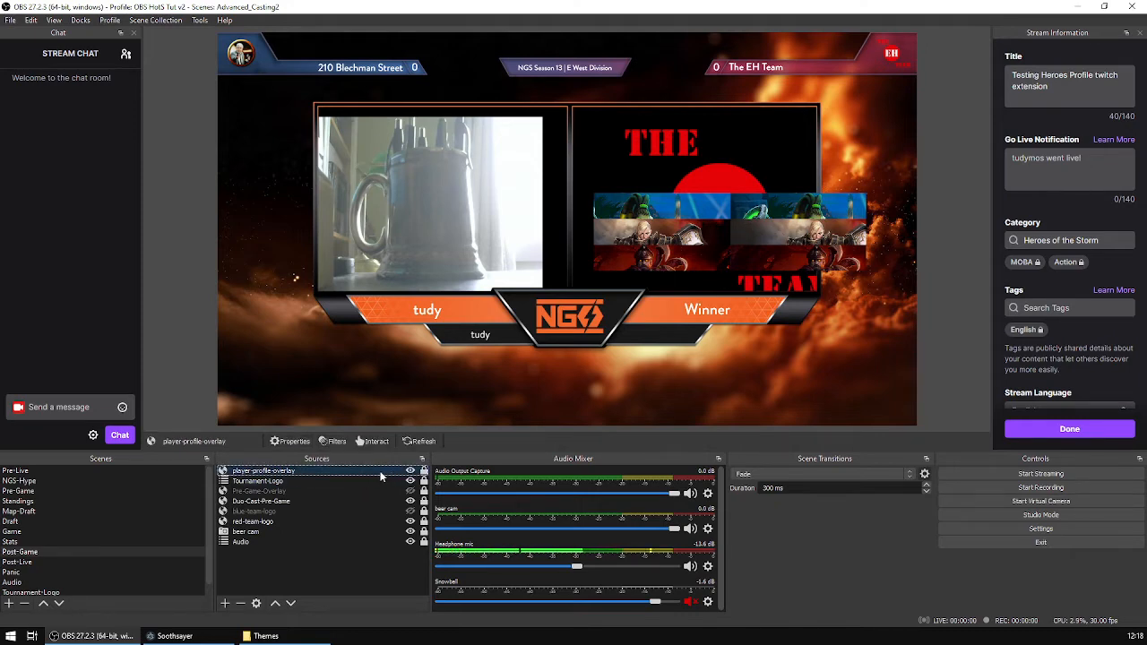
# Set the player-profile-overlay browser source's width to 1200 in its properties.
pyautogui.doubleClick(382, 473)
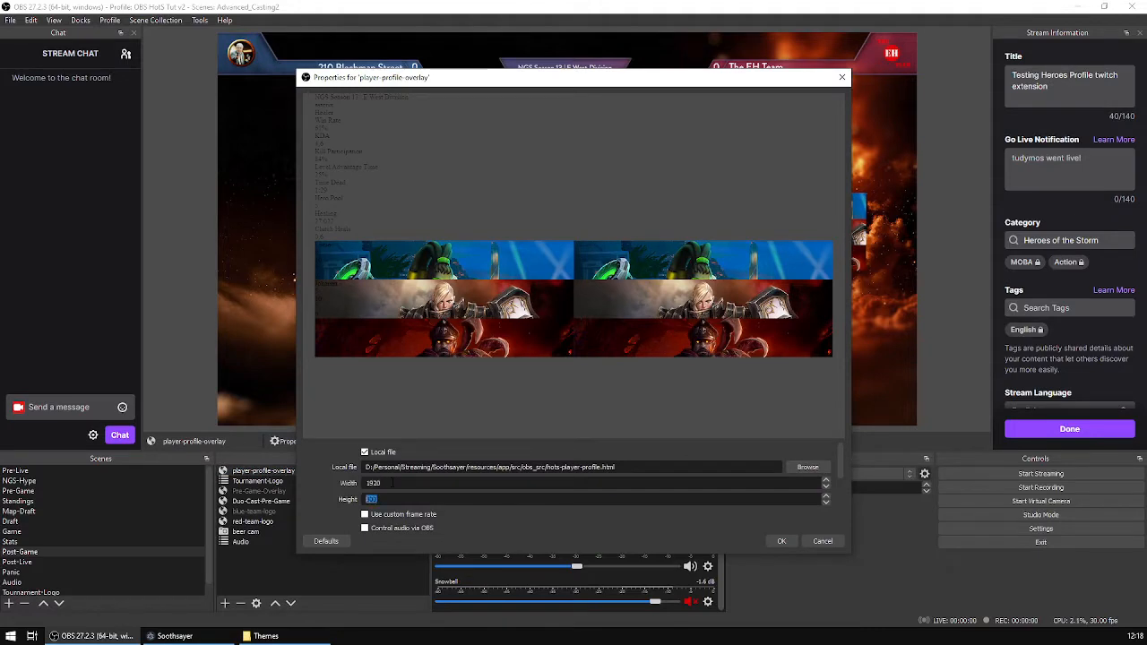
pyautogui.click(781, 542)
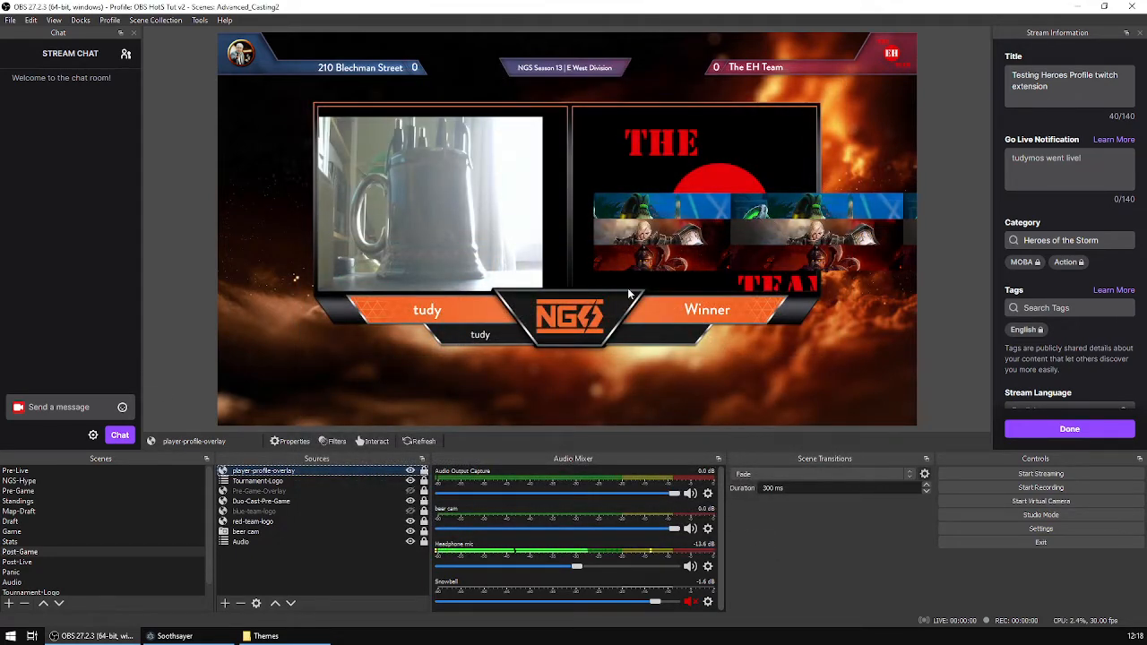
pyautogui.doubleClick(368, 472)
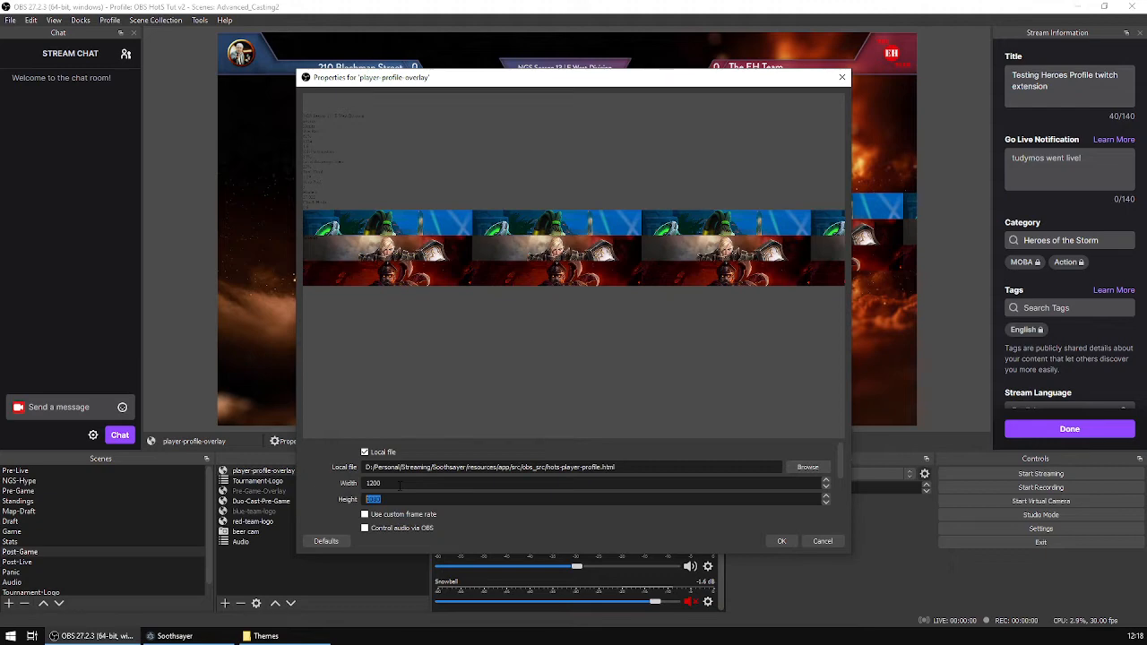
pyautogui.click(781, 542)
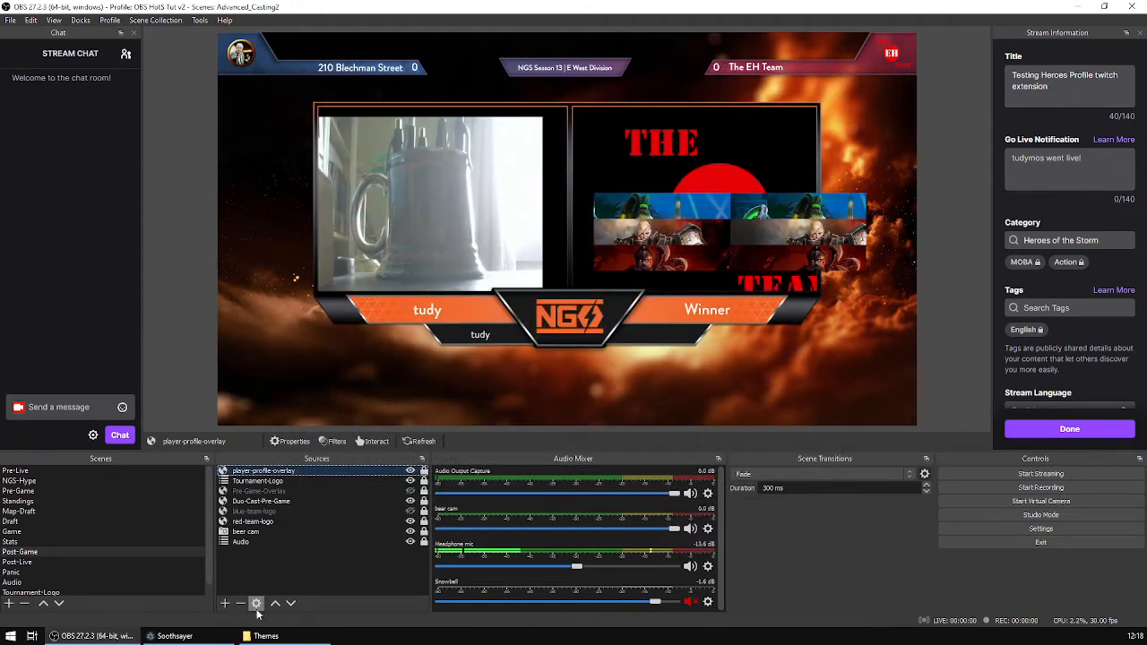
# Preview the Post-Live, Panic, Pre-Game, Post-Game, Game, Draft and Pre-Live scenes in turn.
pyautogui.click(56, 564)
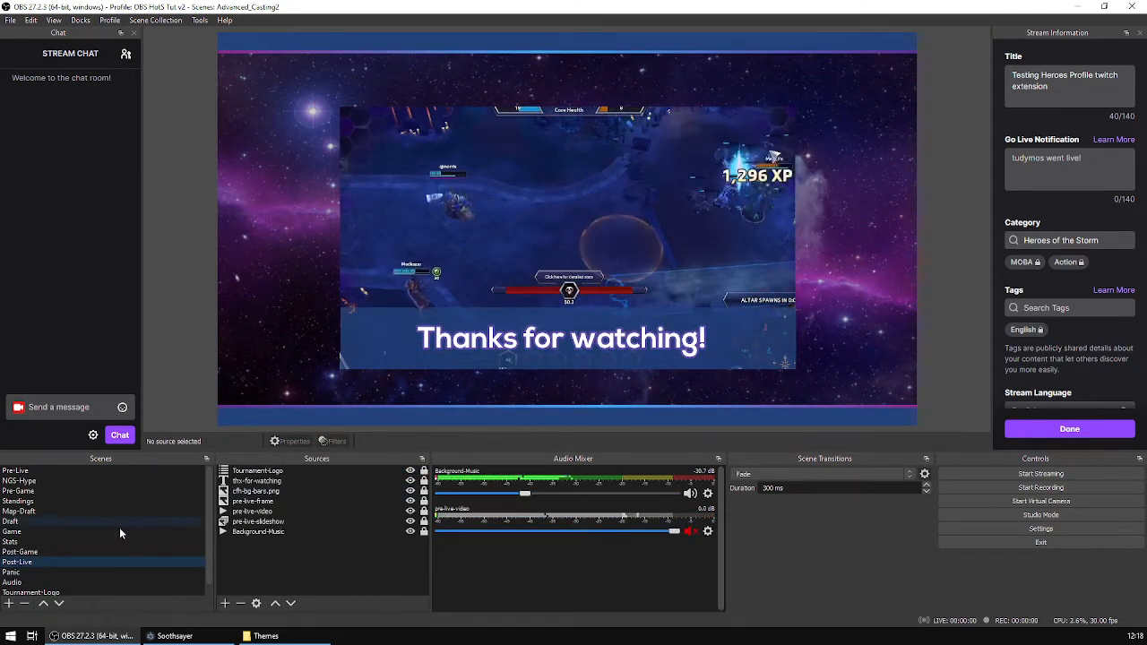
pyautogui.scroll(-1, 81, 538)
pyautogui.click(69, 561)
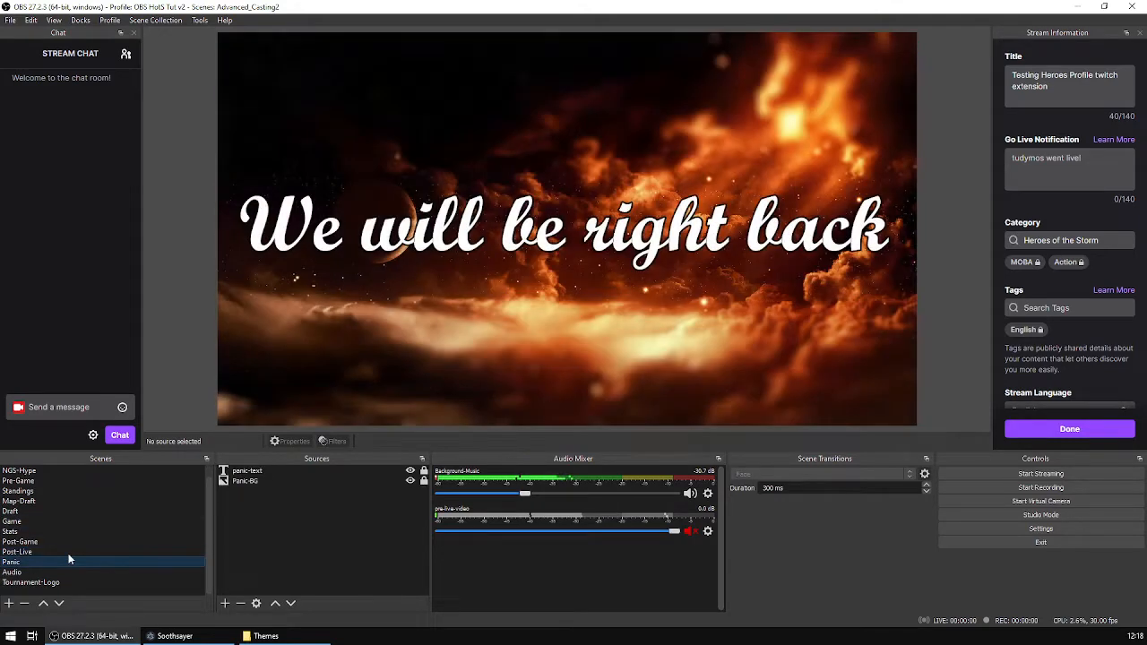
pyautogui.scroll(1, 60, 502)
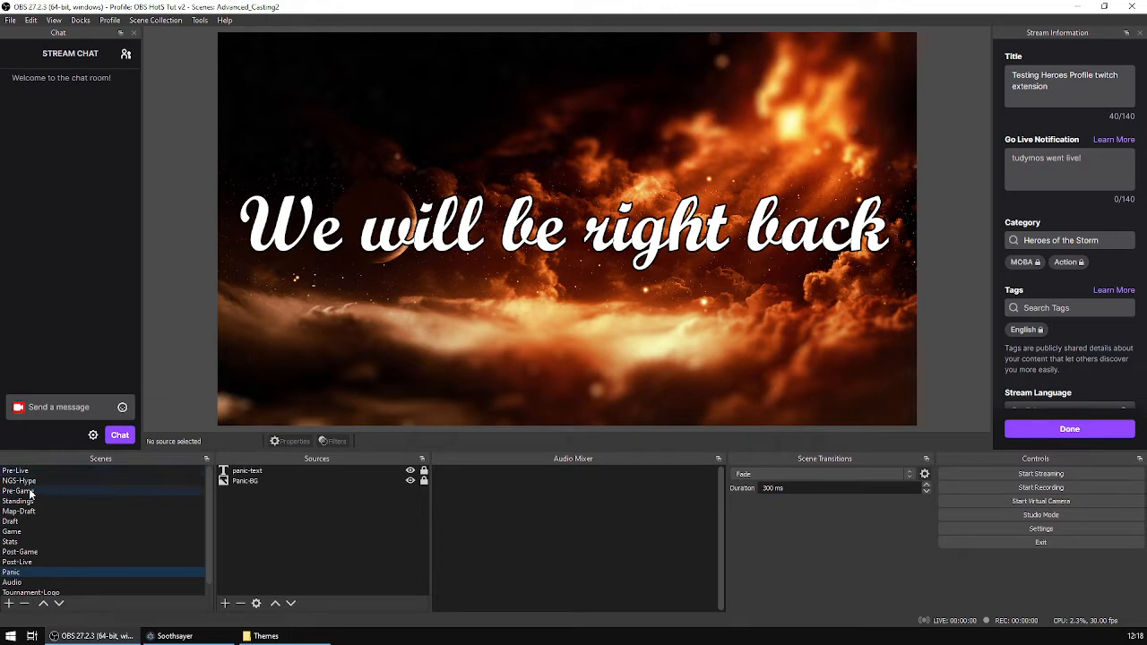
pyautogui.click(27, 492)
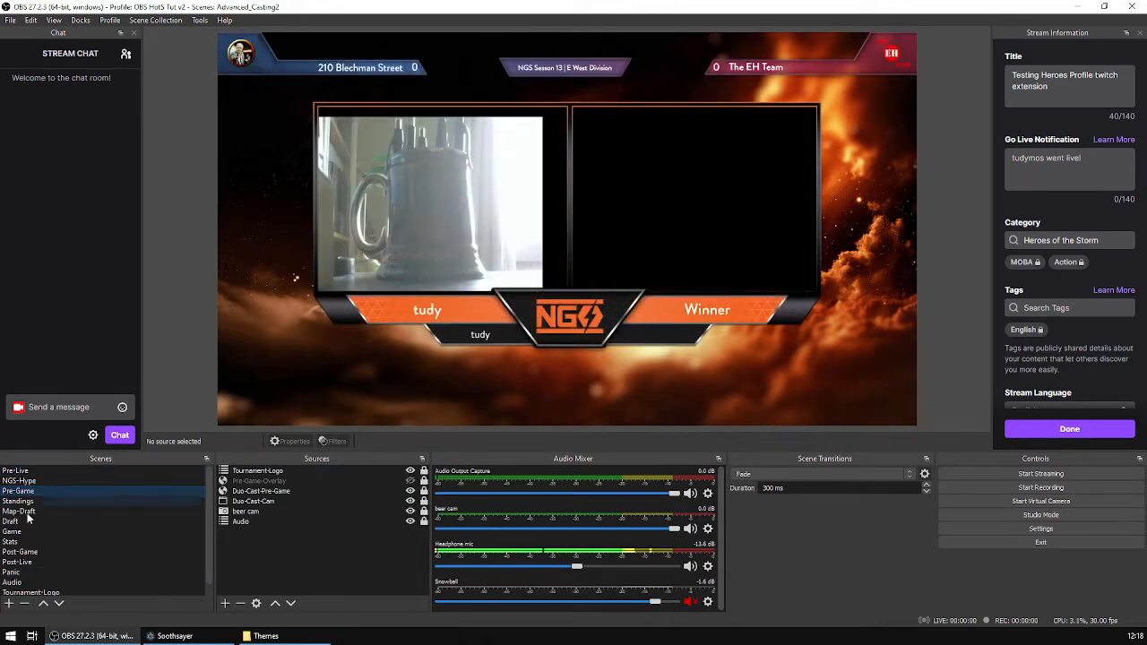
pyautogui.click(90, 552)
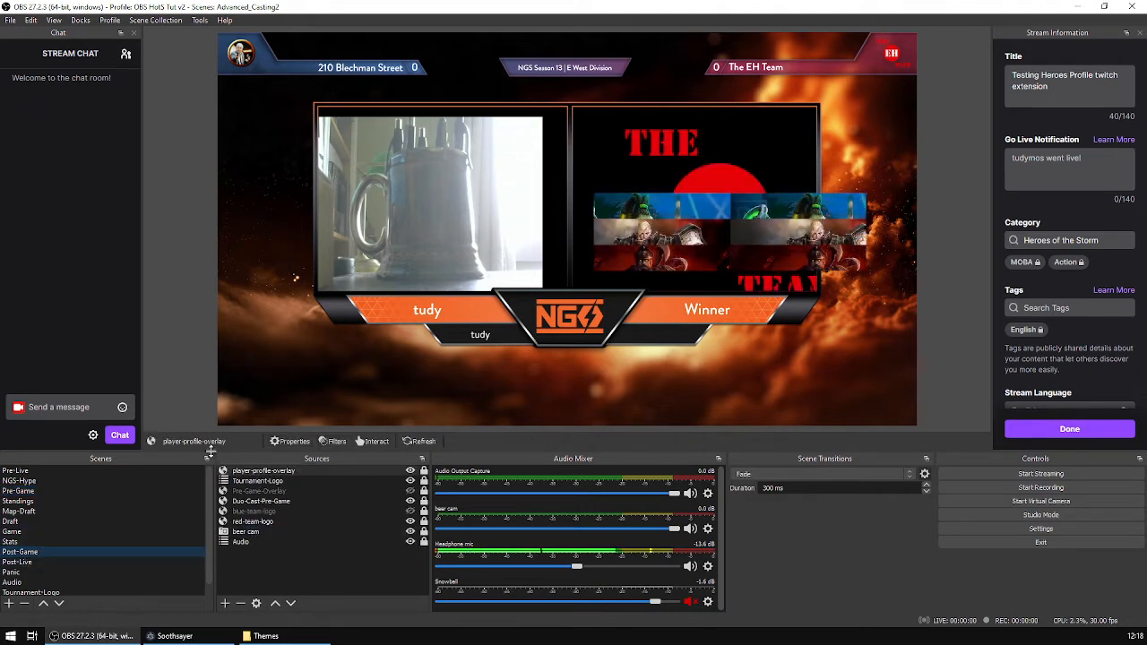
pyautogui.click(40, 533)
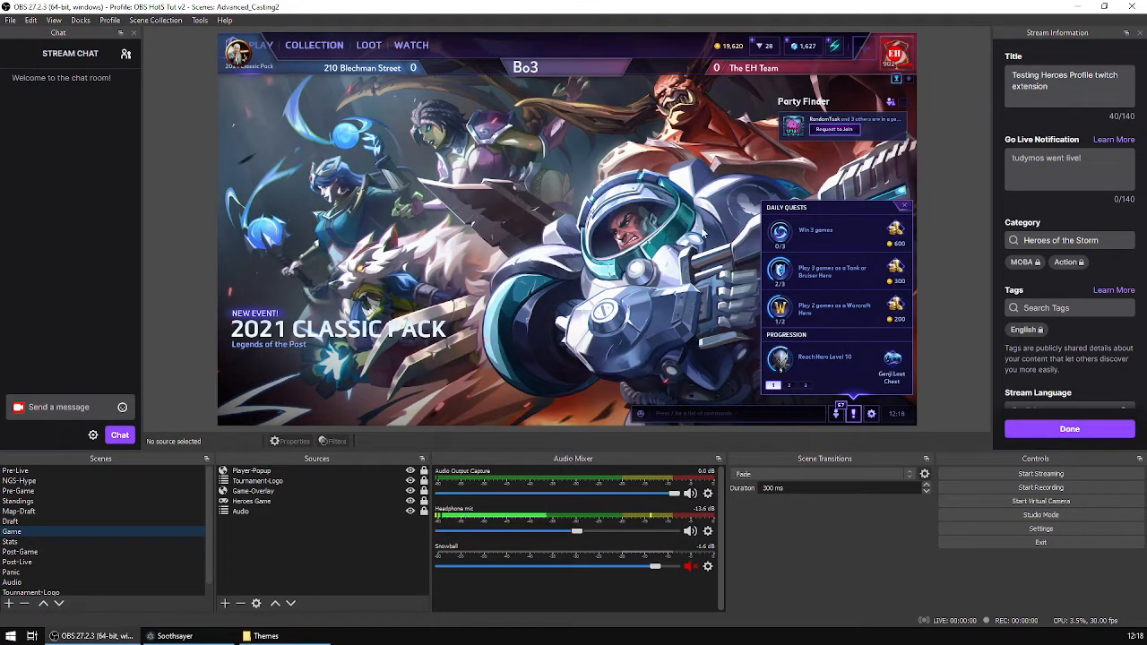
pyautogui.click(27, 521)
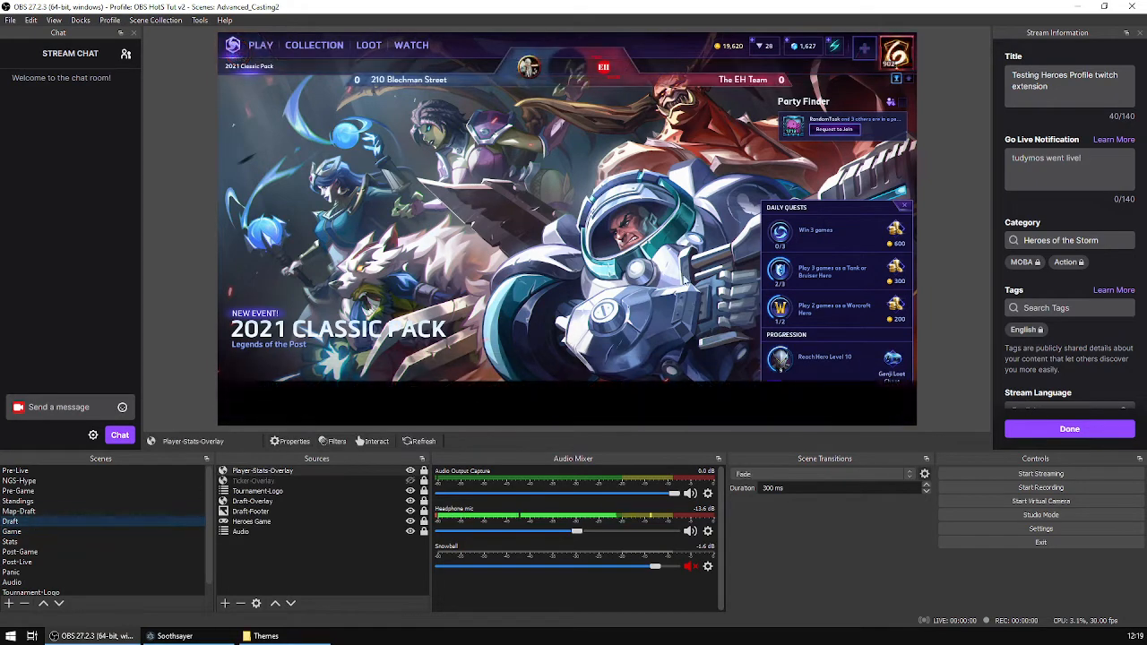
pyautogui.click(45, 469)
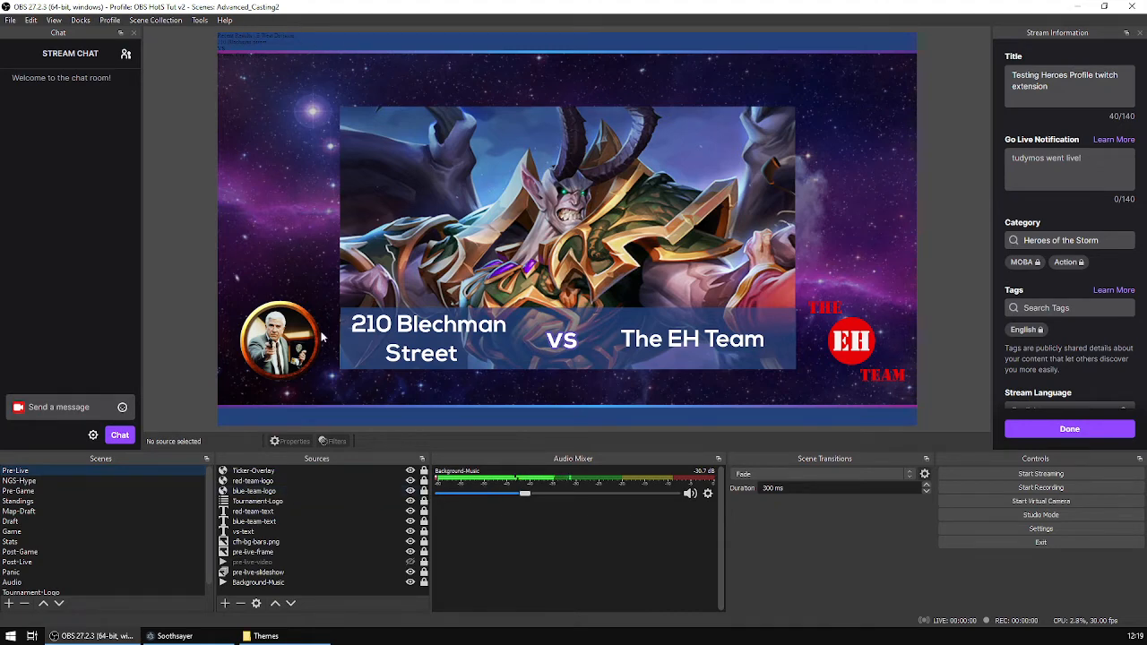
# Bring up Soothsayer maximized and review its Theme settings section.
pyautogui.click(175, 635)
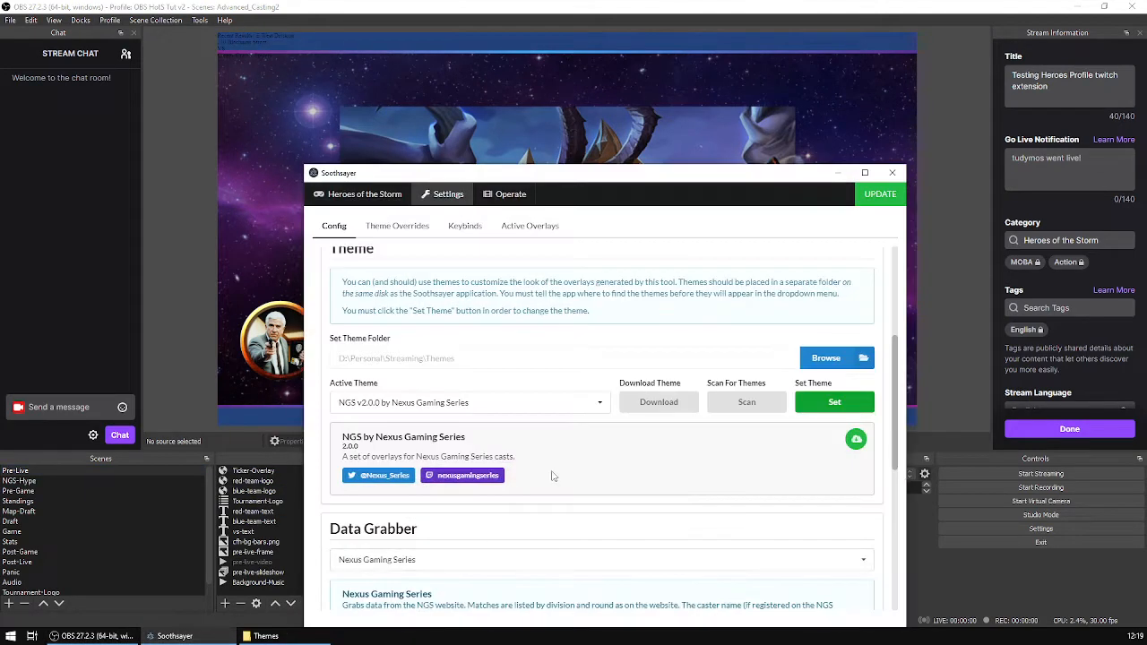
pyautogui.moveTo(639, 166); pyautogui.dragTo(609, 78)
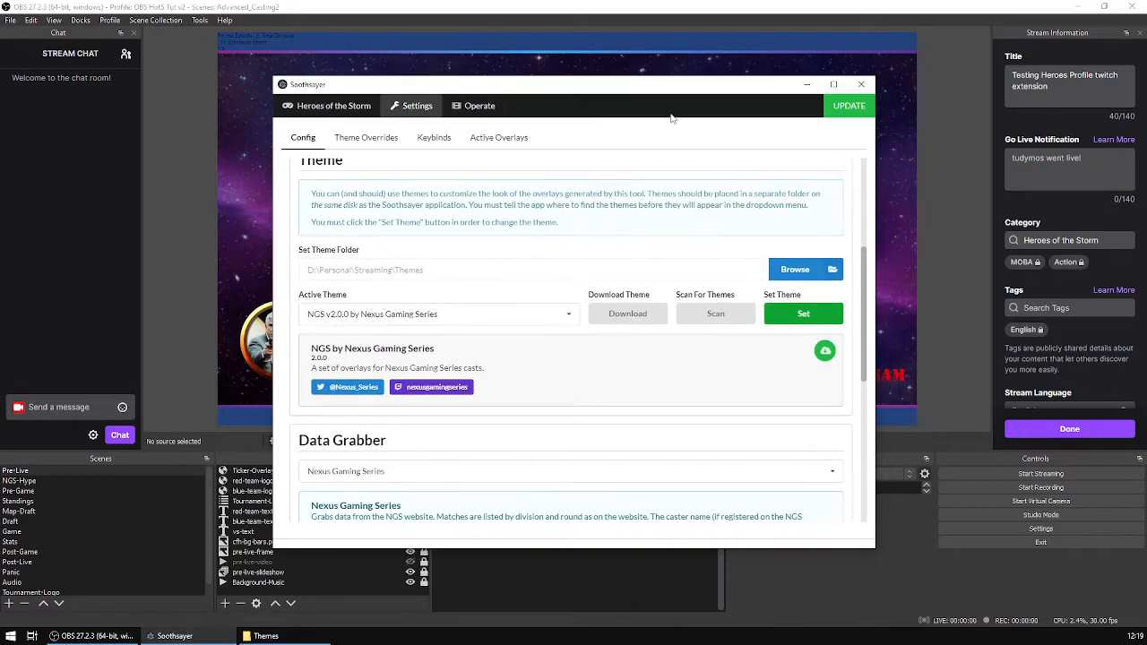
pyautogui.click(833, 85)
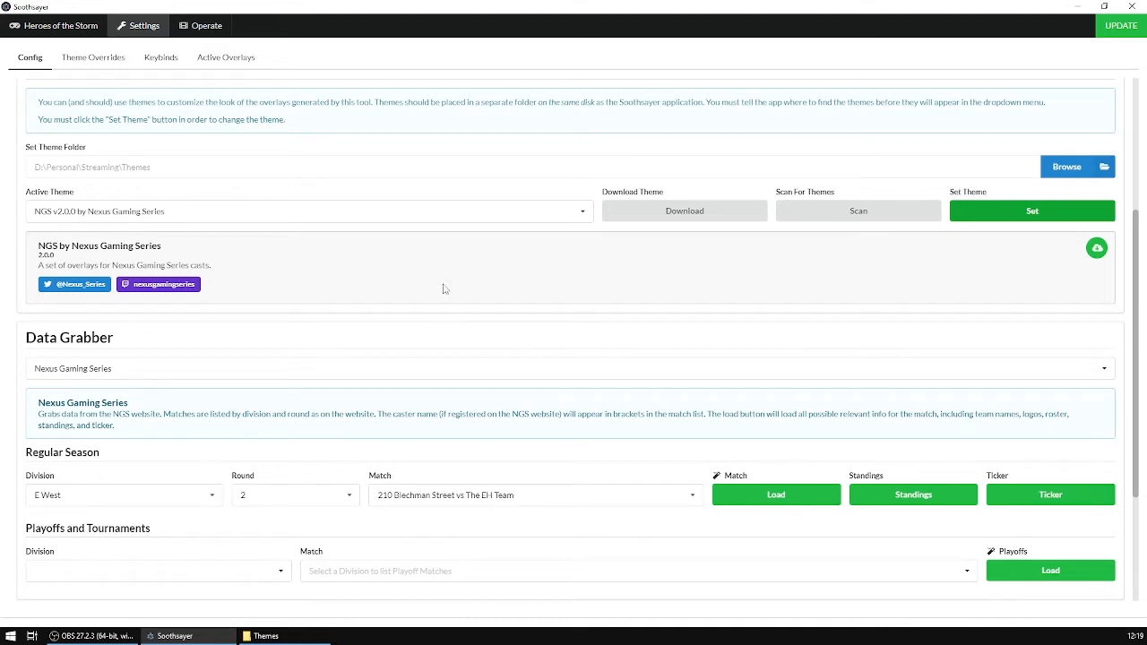
pyautogui.scroll(1, 619, 361)
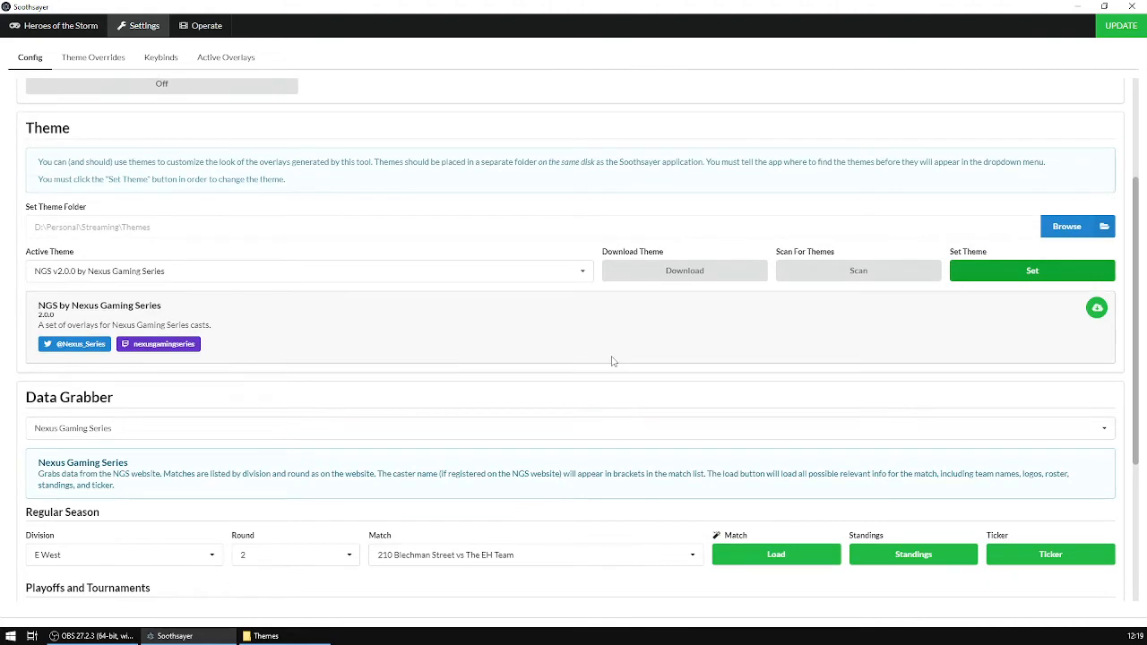
pyautogui.scroll(2, 613, 361)
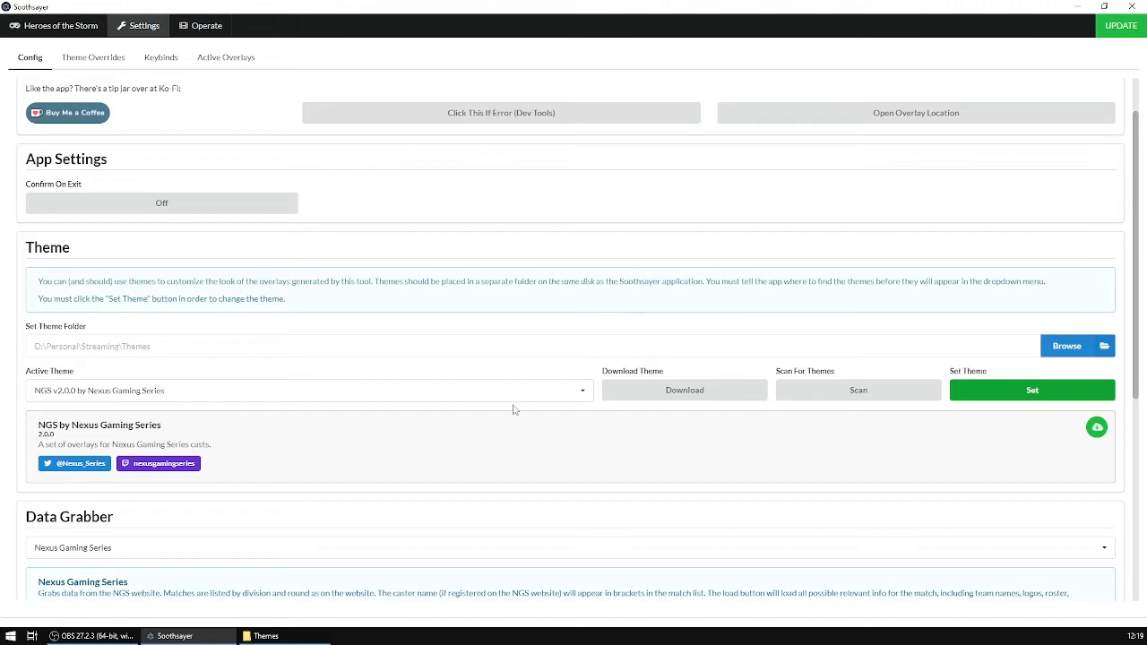
# Return to OBS and preview the NGS-Hype, Pre-Game and Pre-Live scenes.
pyautogui.click(90, 637)
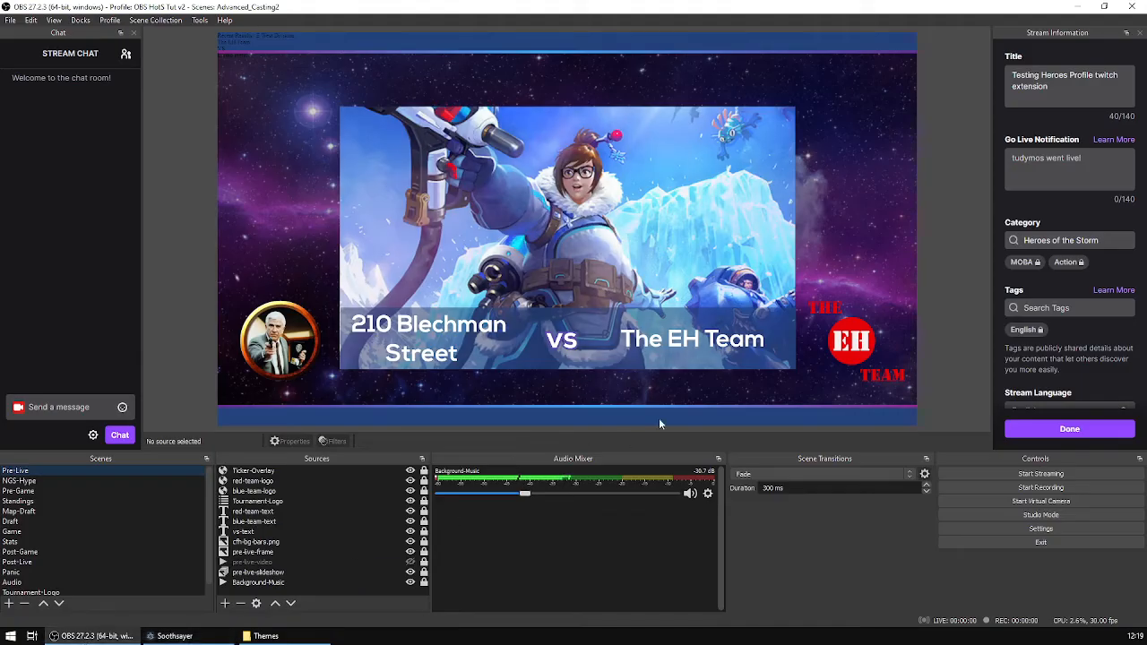
pyautogui.click(37, 480)
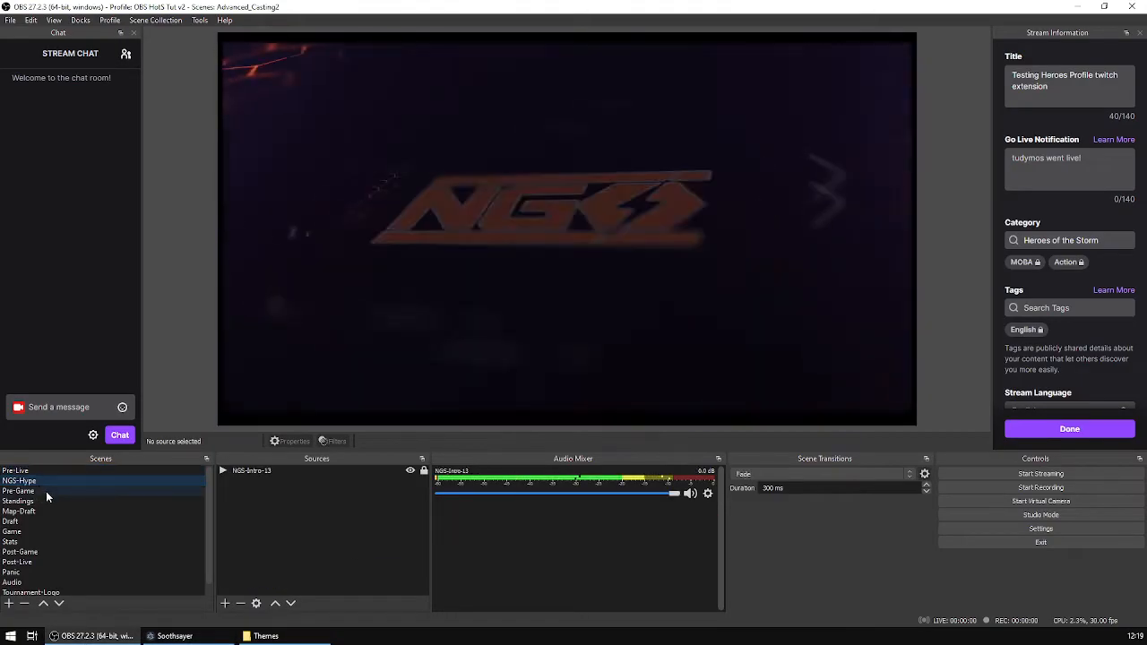
pyautogui.click(46, 491)
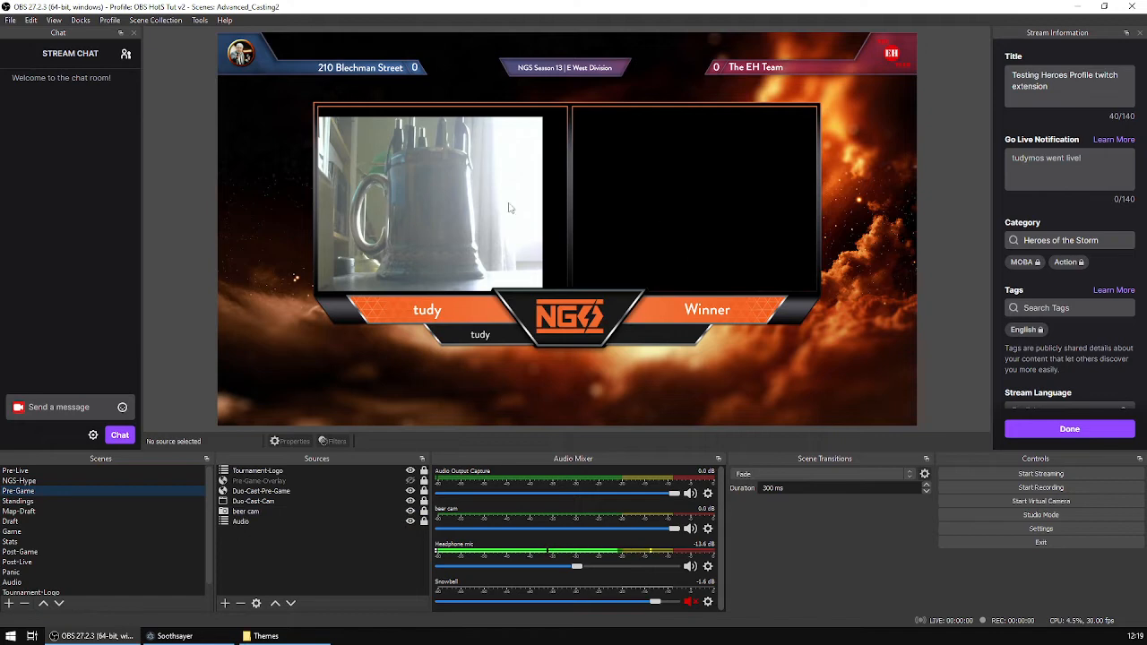
pyautogui.click(49, 472)
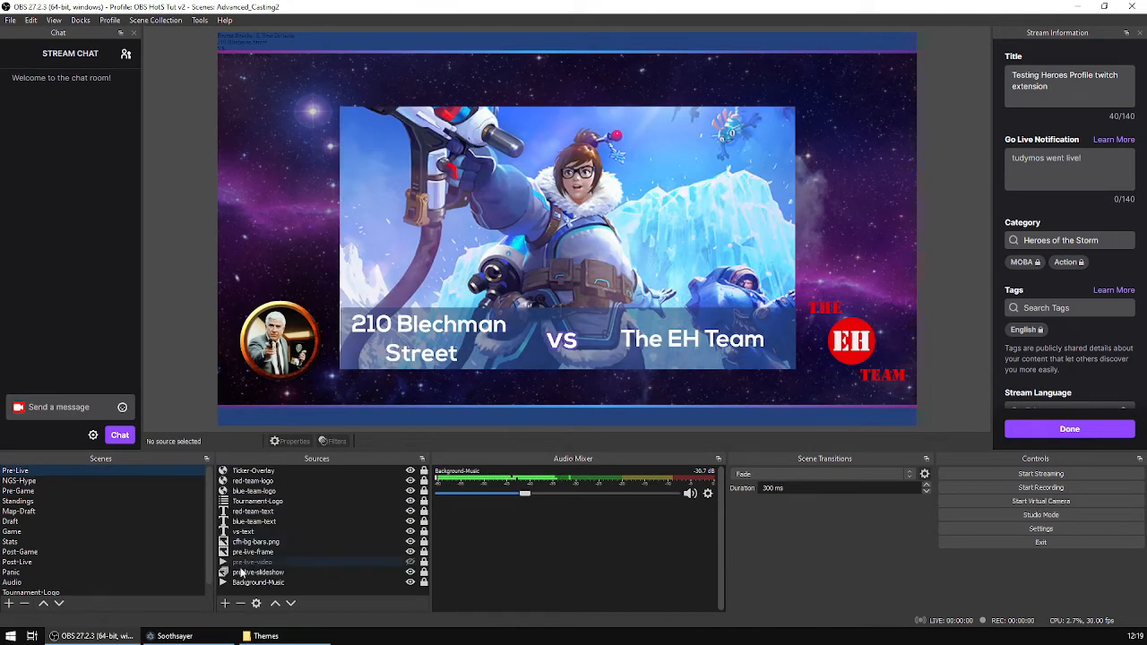
# In Soothsayer's Theme Overrides, set ticker-lower-third.html to Caster Love SD v1.4.2 by Crow and apply the update.
pyautogui.click(175, 636)
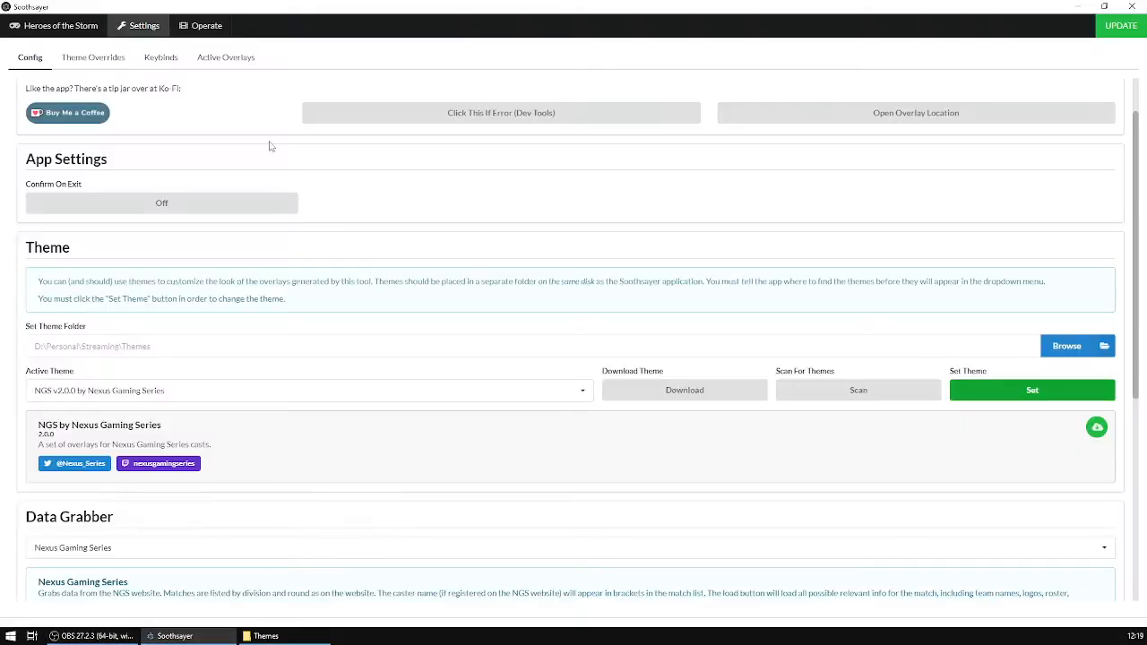
pyautogui.click(111, 63)
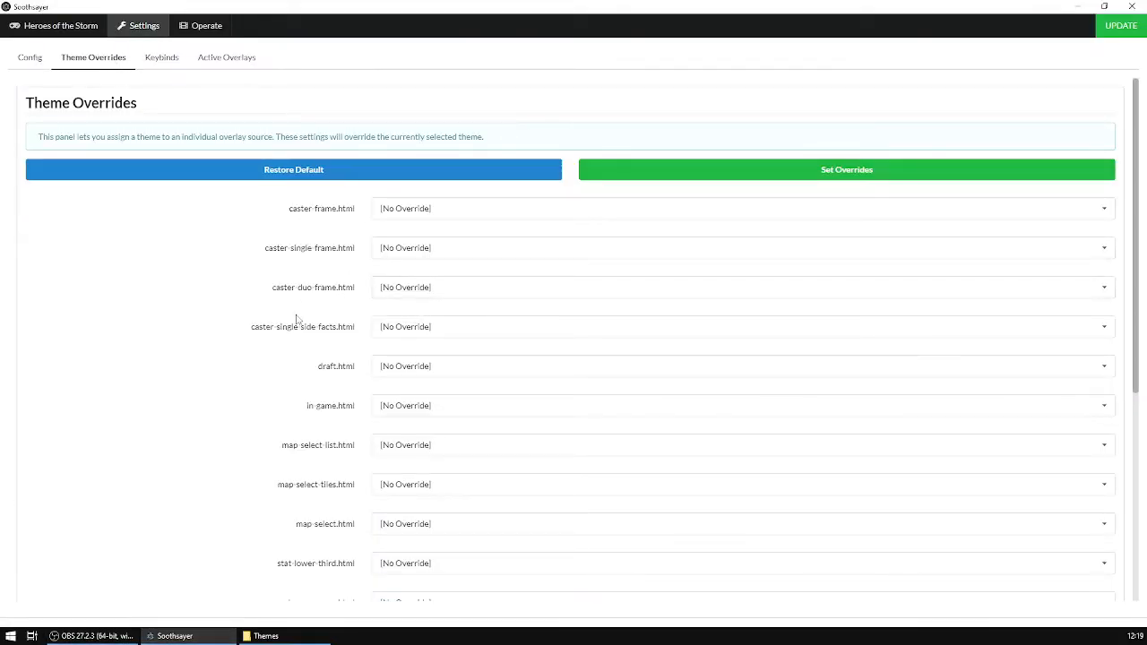
pyautogui.scroll(-3, 315, 363)
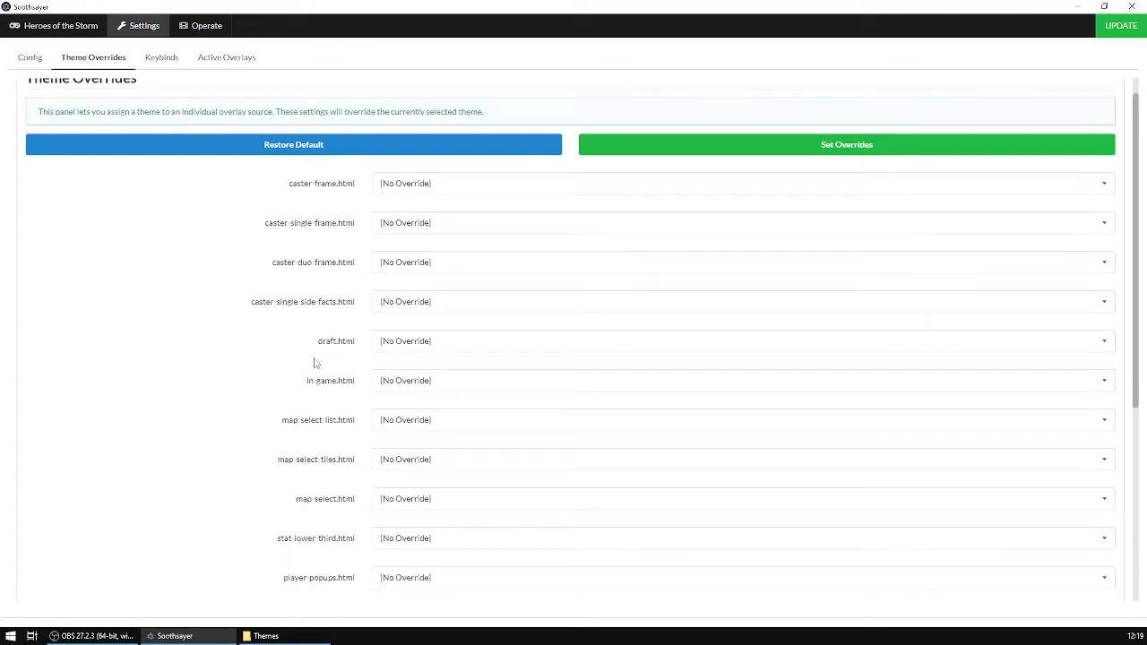
pyautogui.scroll(-2, 314, 363)
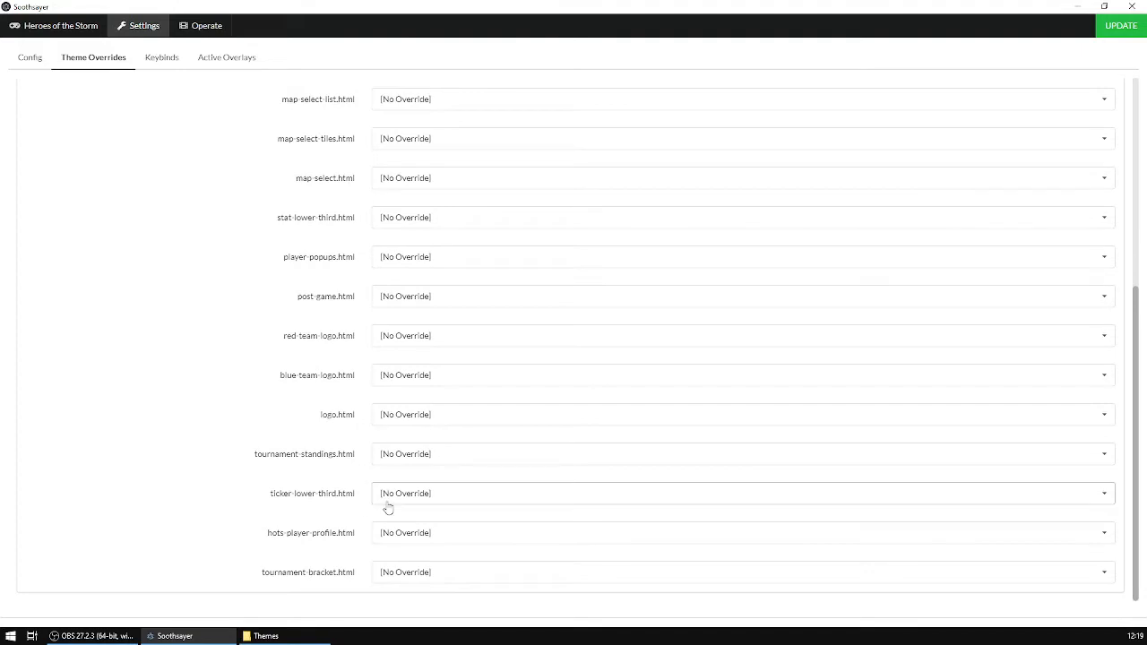
pyautogui.click(556, 506)
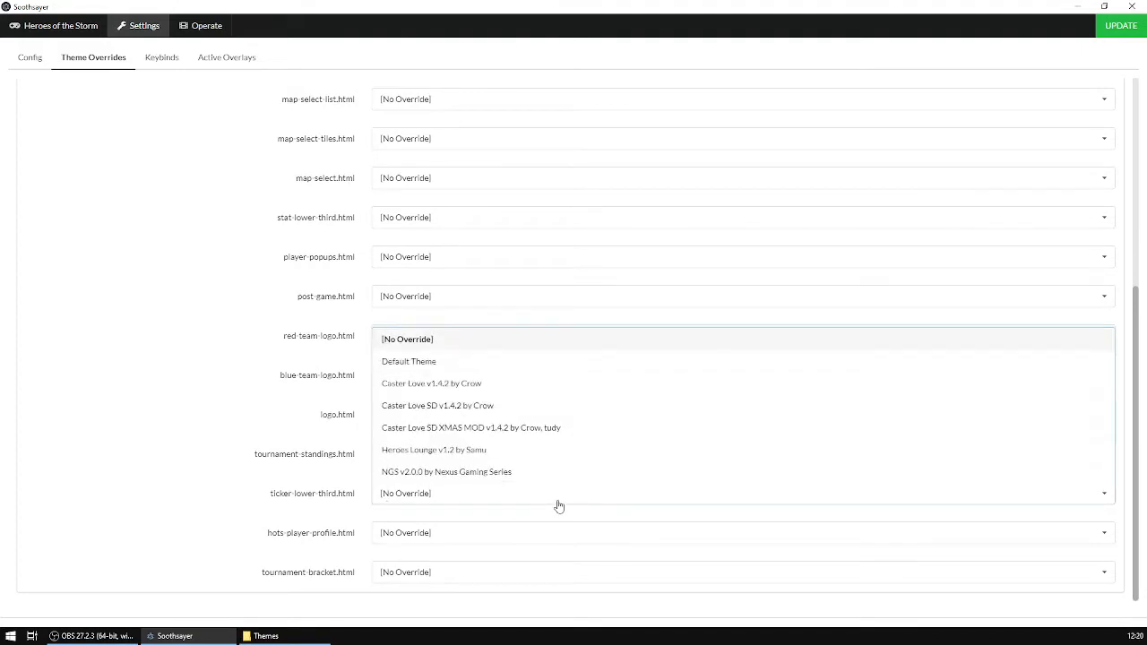
pyautogui.click(468, 408)
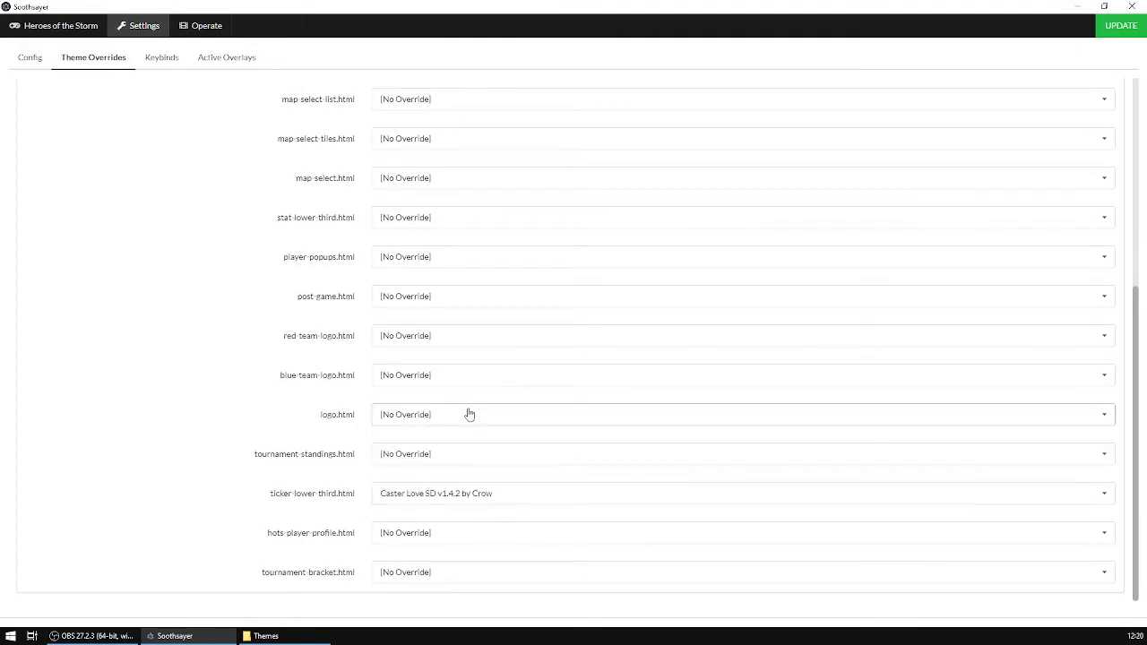
pyautogui.click(1121, 27)
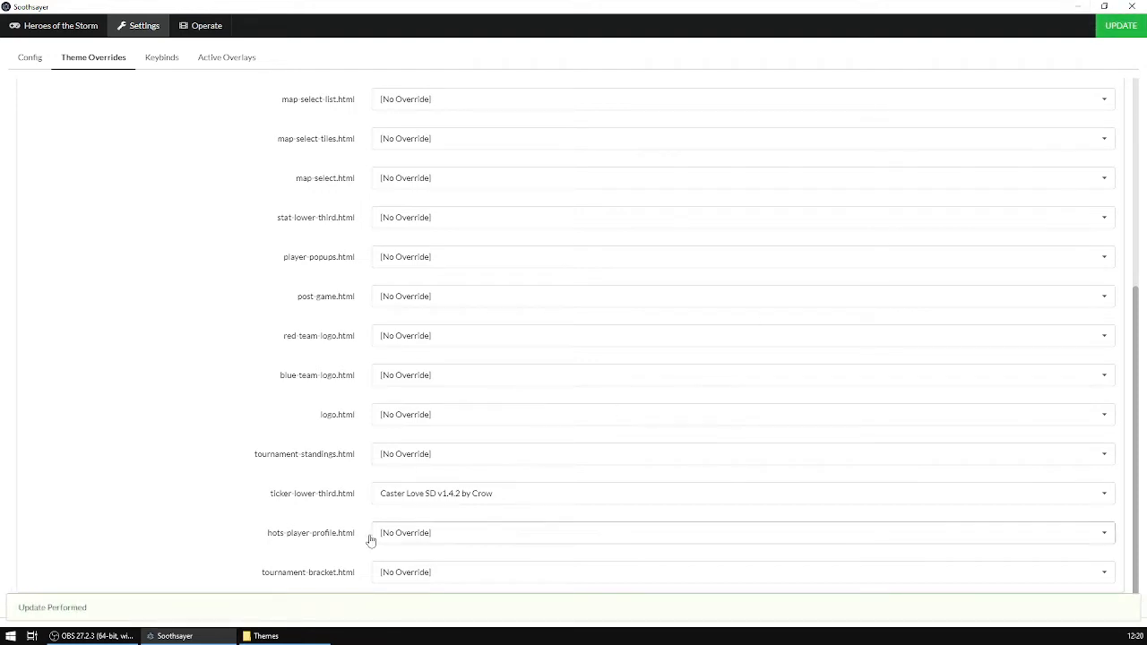
# Switch back to OBS and preview the Standings and Pre-Live scenes.
pyautogui.click(134, 636)
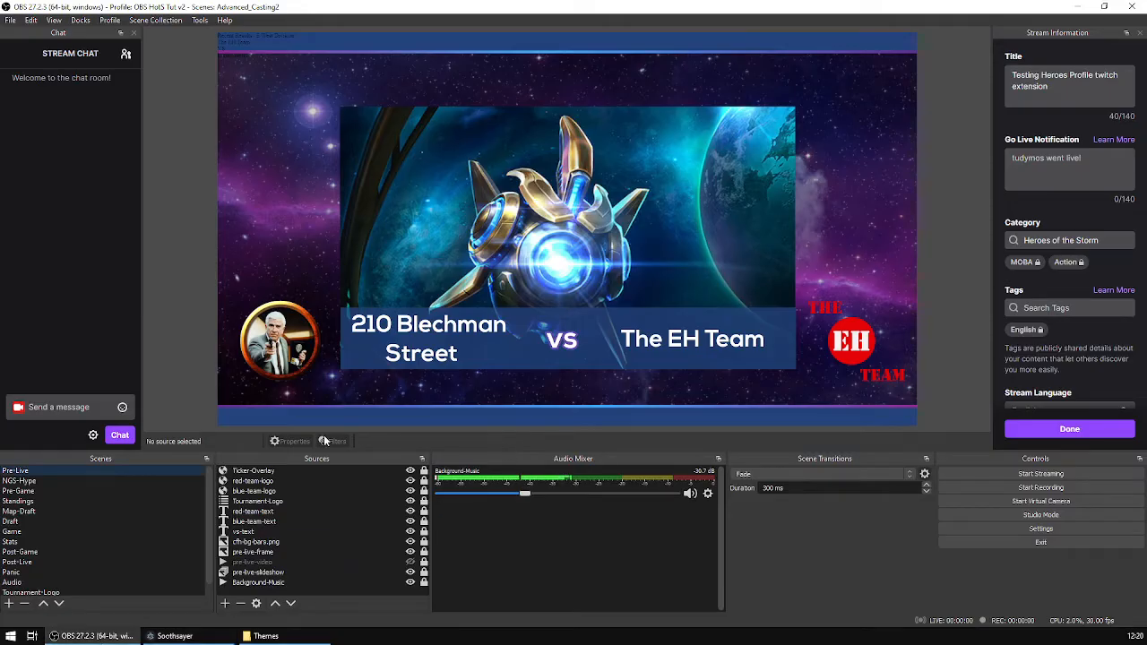
pyautogui.click(64, 480)
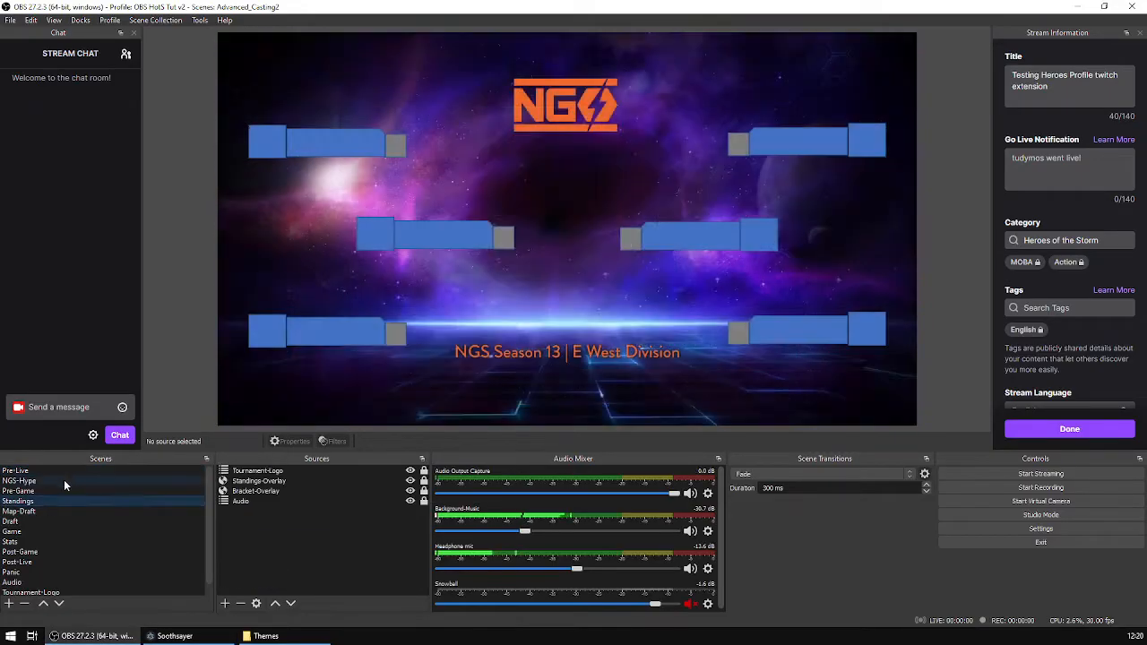
pyautogui.click(77, 468)
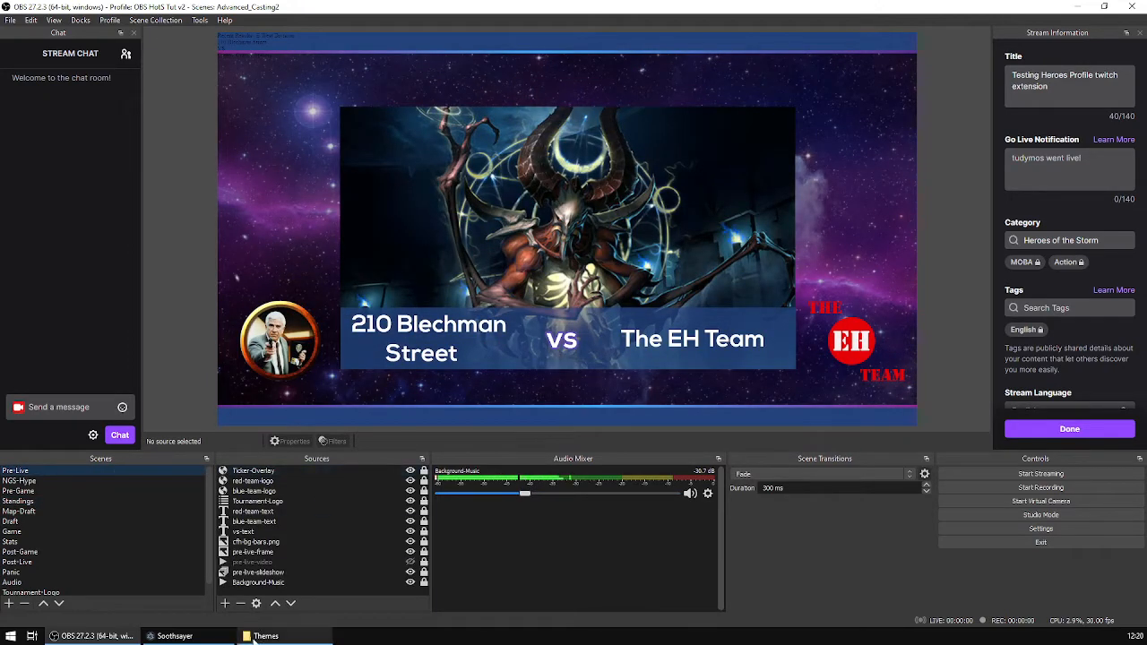
# Open the Ticker-Overlay source's properties and refresh the cache of its page.
pyautogui.doubleClick(301, 469)
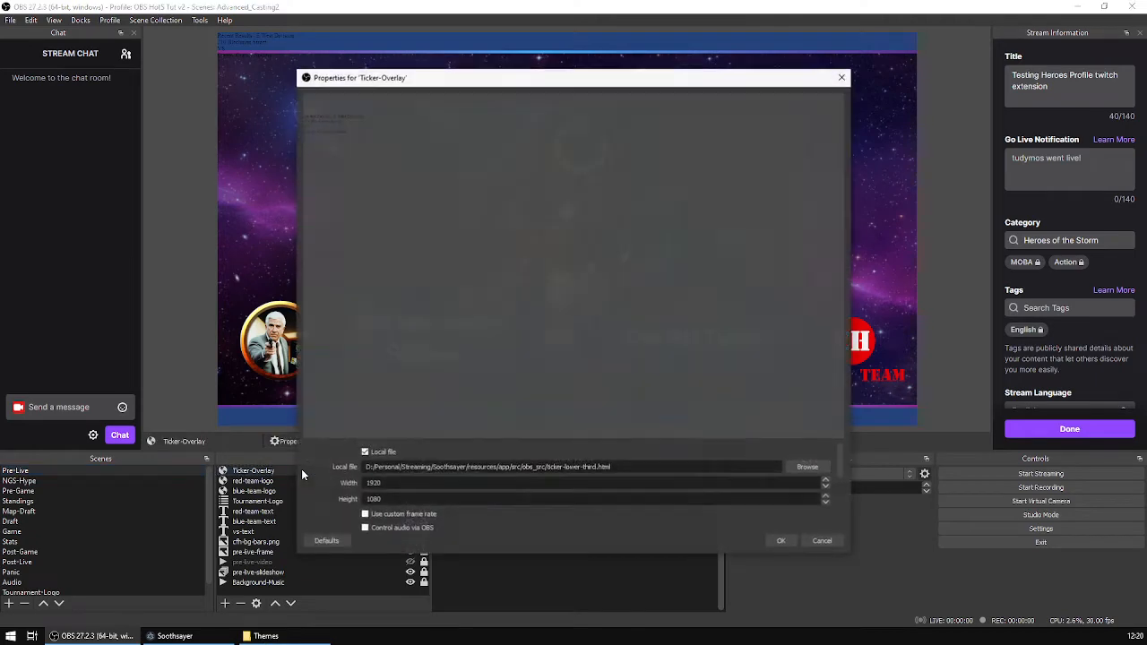
pyautogui.scroll(-5, 559, 532)
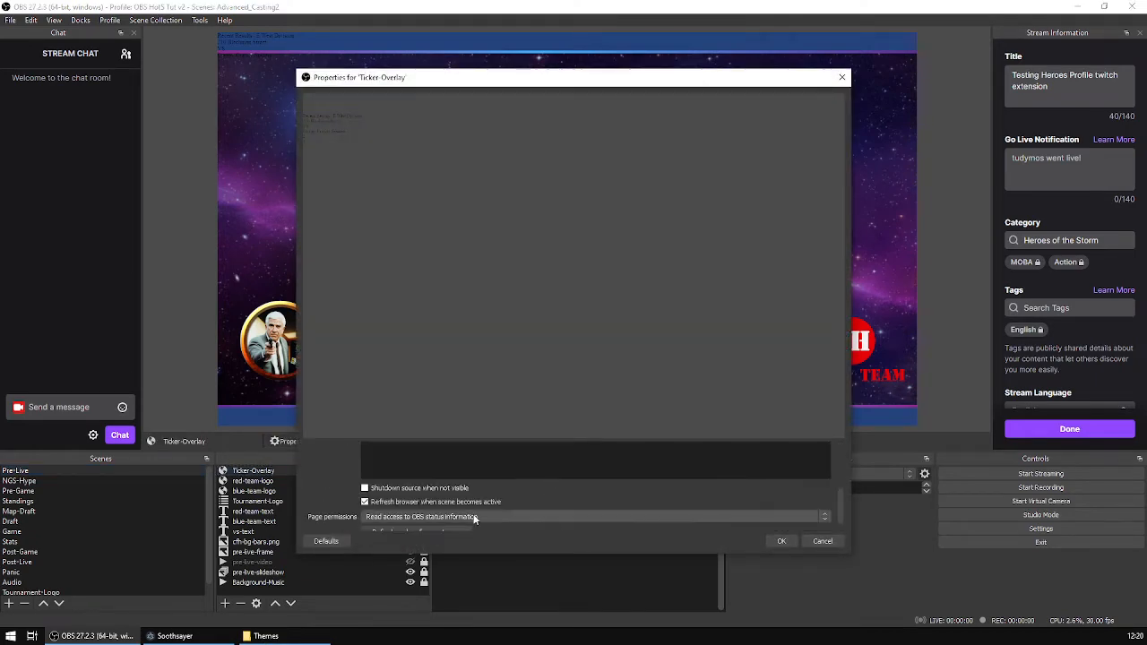
pyautogui.click(419, 520)
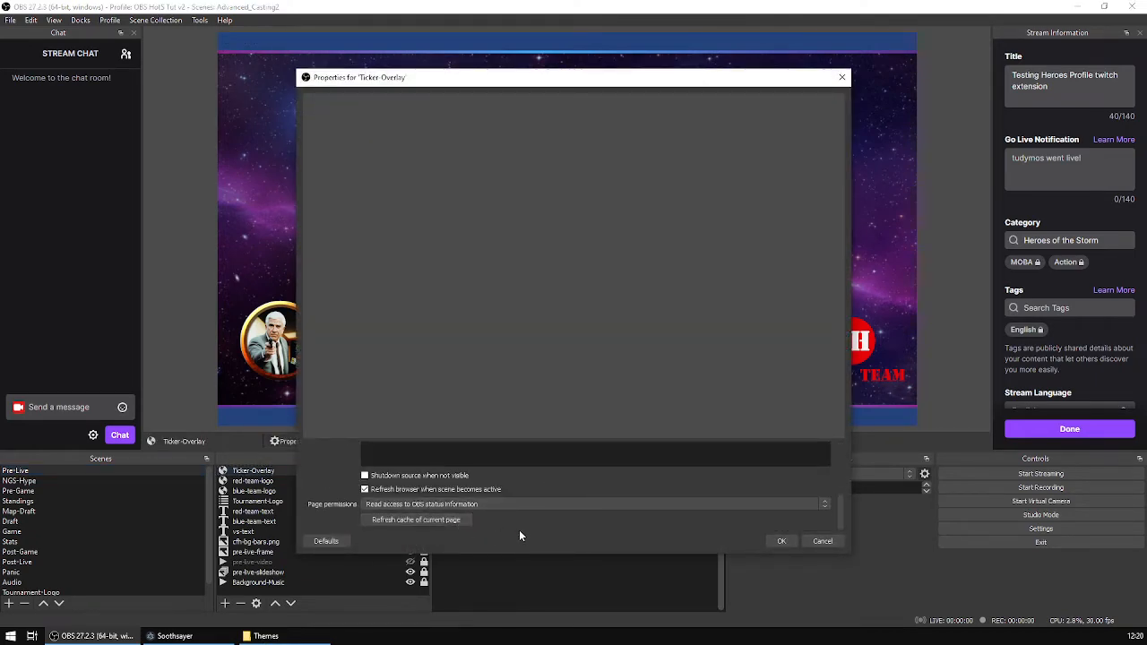
pyautogui.click(778, 542)
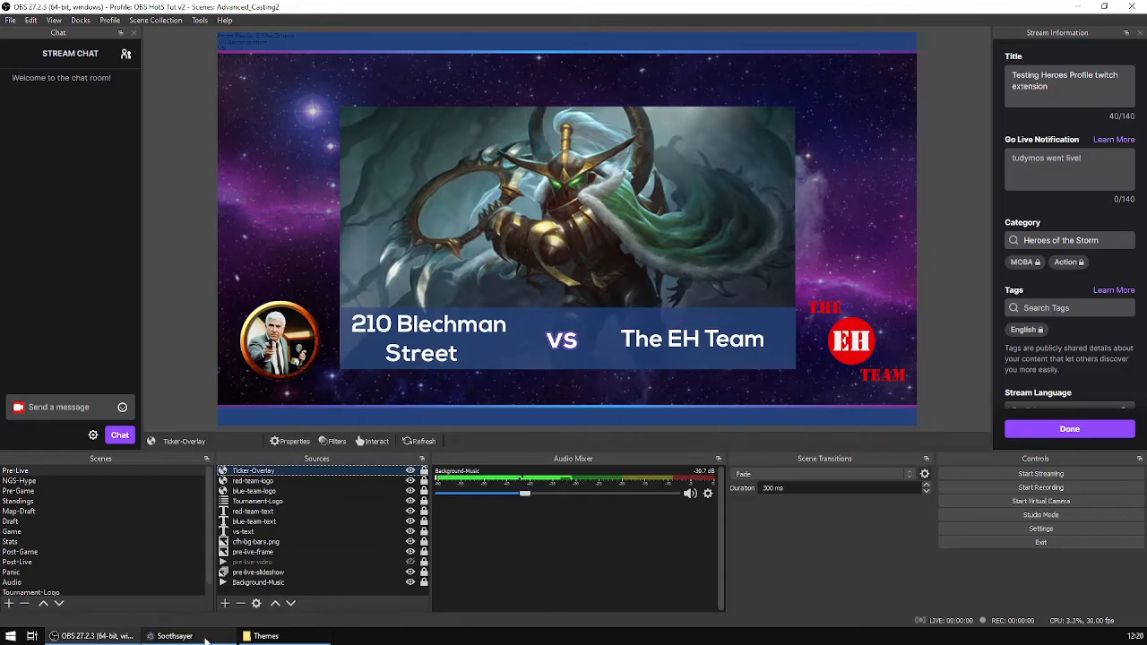
# Apply the theme overrides in Soothsayer and return to OBS.
pyautogui.click(175, 636)
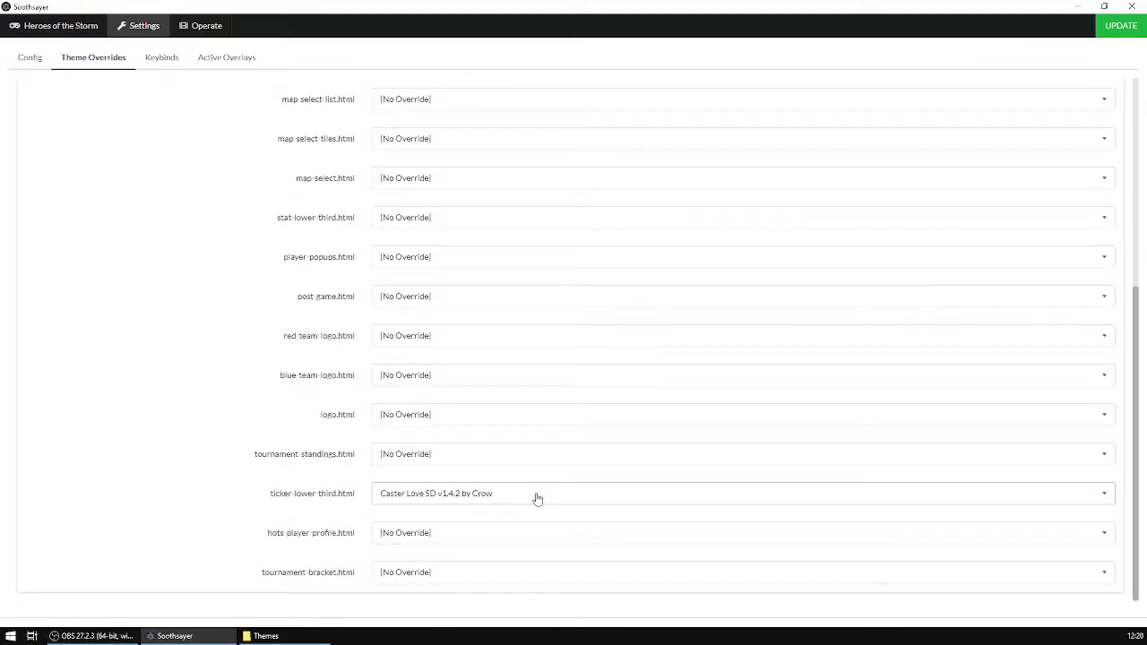
pyautogui.scroll(4, 149, 328)
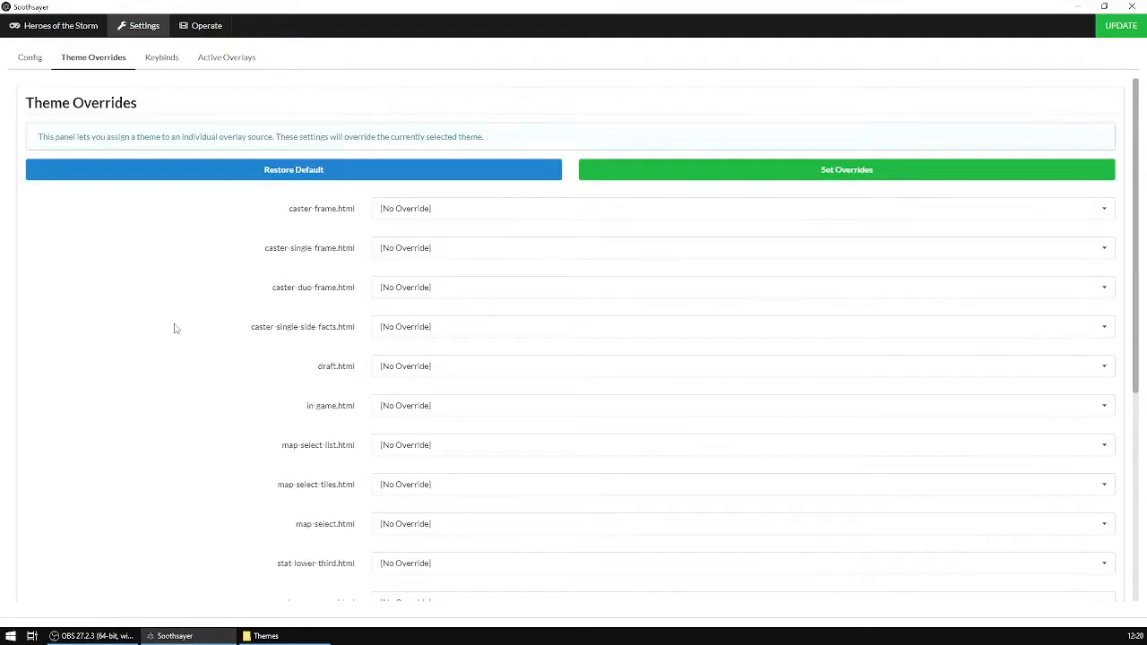
pyautogui.click(848, 173)
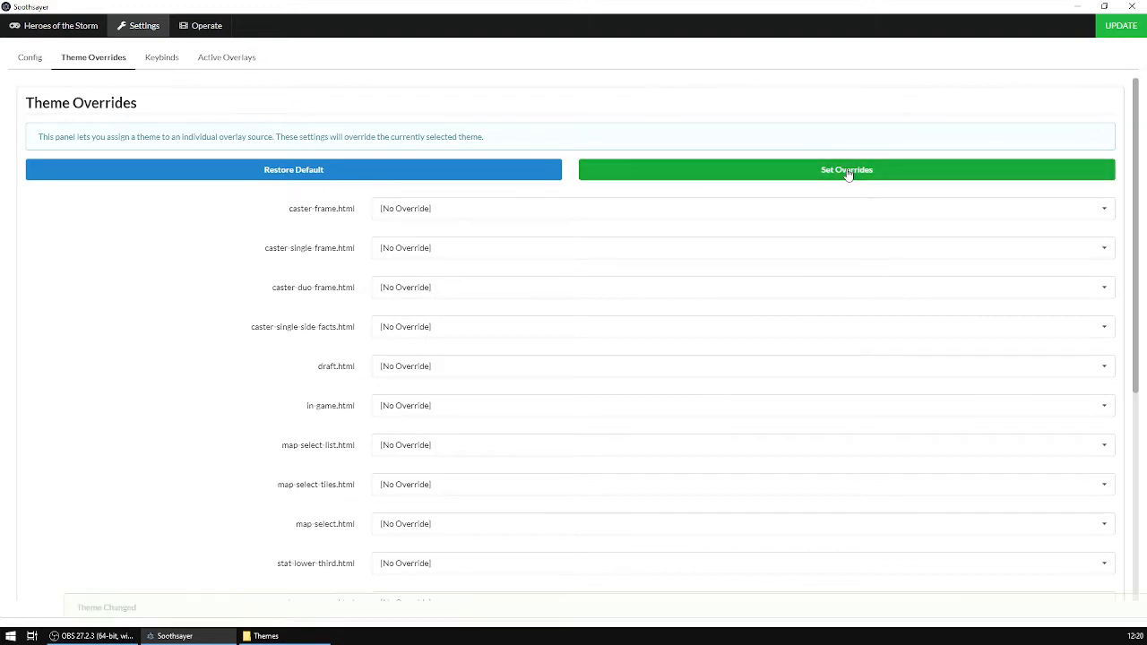
pyautogui.click(1085, 9)
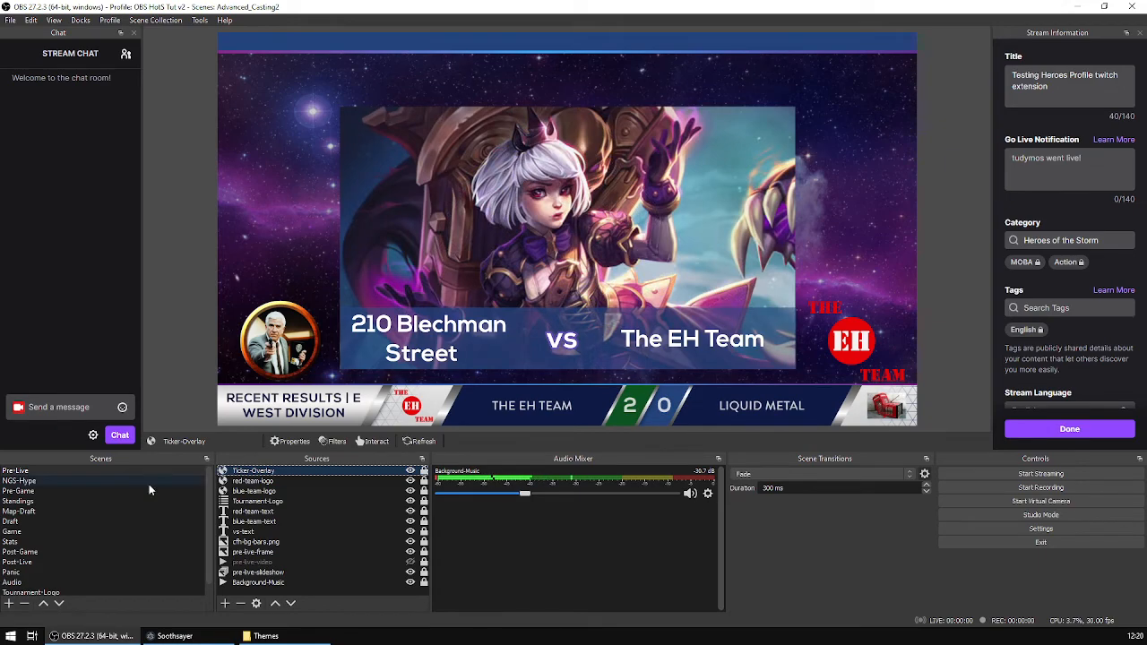
# Preview the NGS-Hype, Pre-Game and Standings scenes in OBS.
pyautogui.click(47, 480)
pyautogui.click(21, 492)
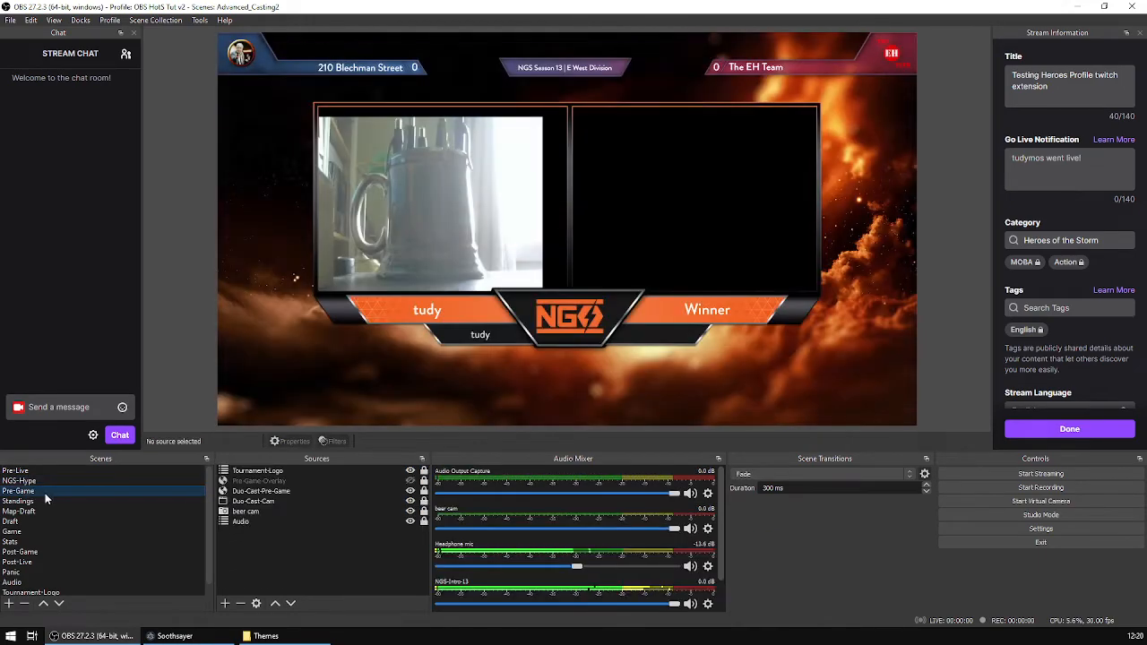
pyautogui.click(29, 503)
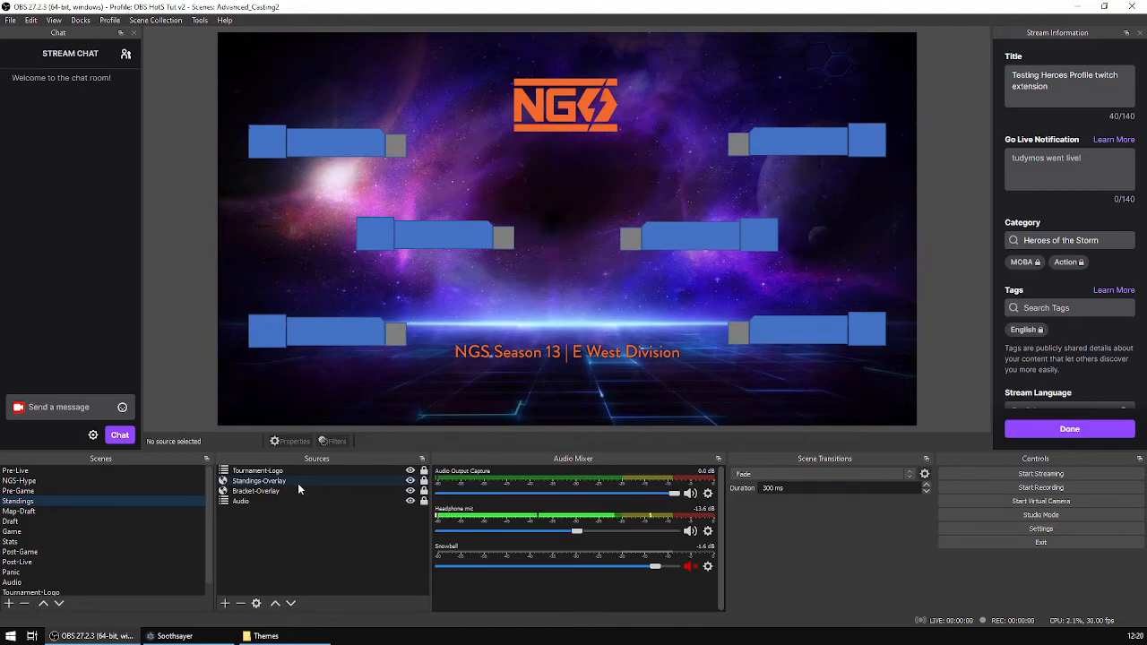
# Set tournament-standings.html's theme override to Caster Love SD v1.4.2 by Crow, apply the overrides, and return to OBS.
pyautogui.click(175, 636)
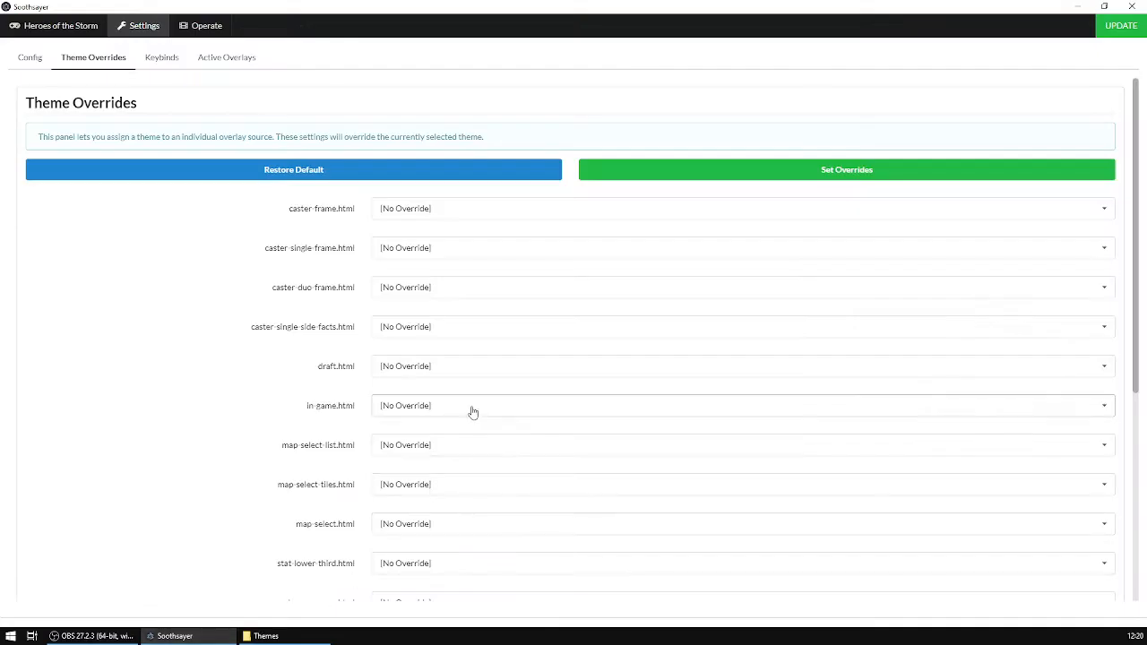
pyautogui.scroll(-4, 263, 463)
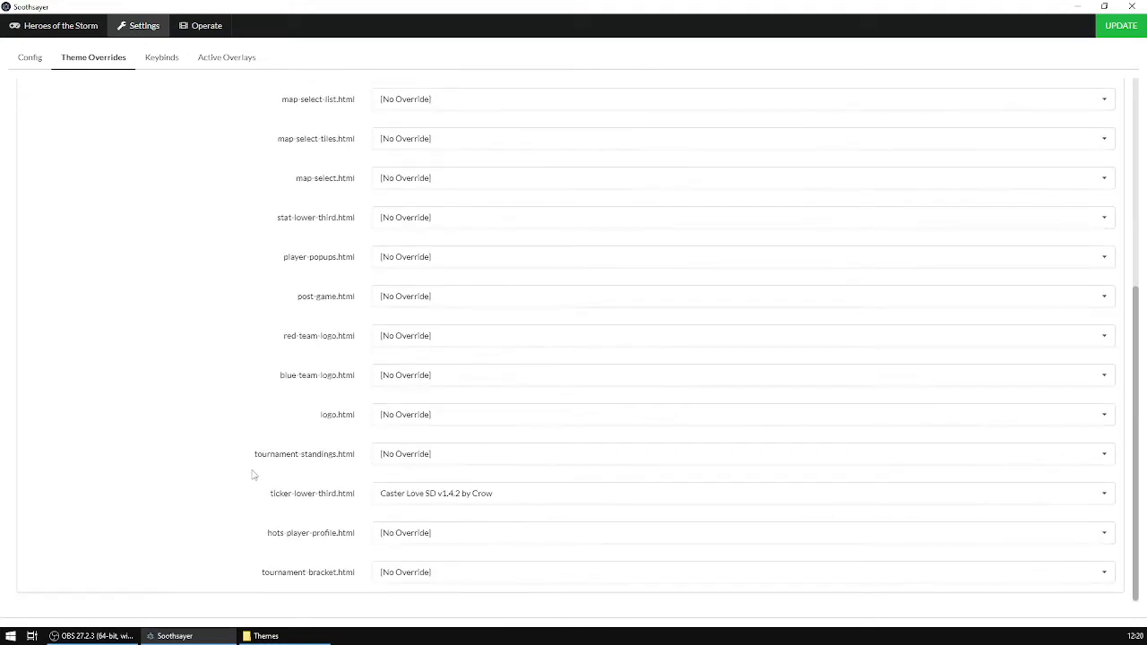
pyautogui.click(501, 455)
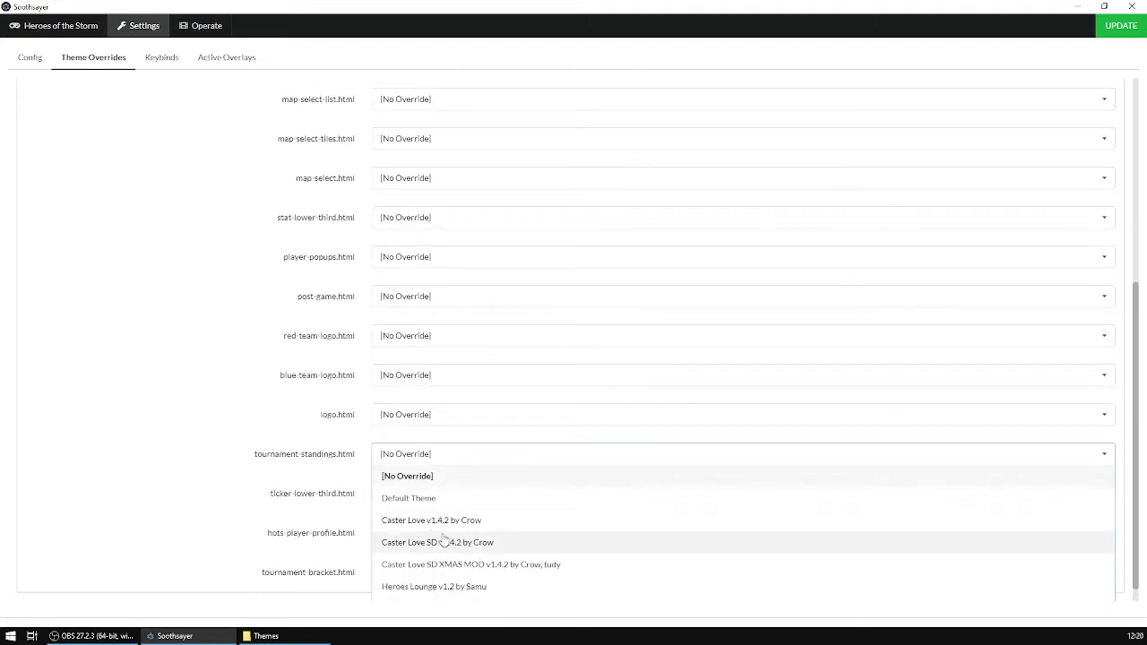
pyautogui.click(477, 544)
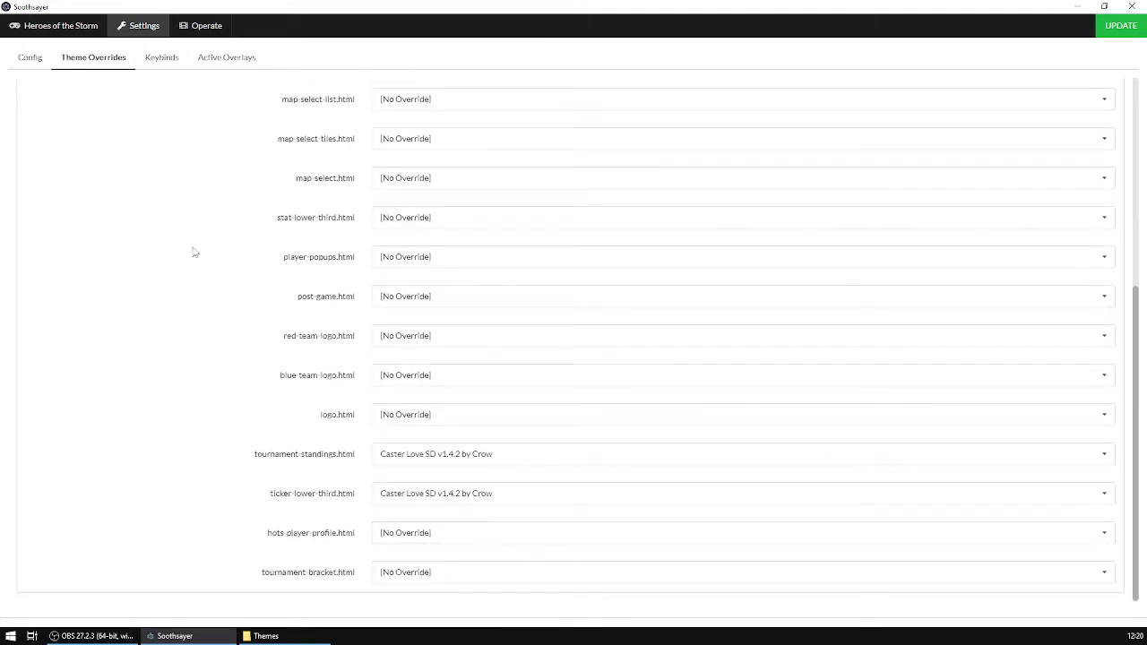
pyautogui.scroll(4, 193, 252)
pyautogui.click(824, 175)
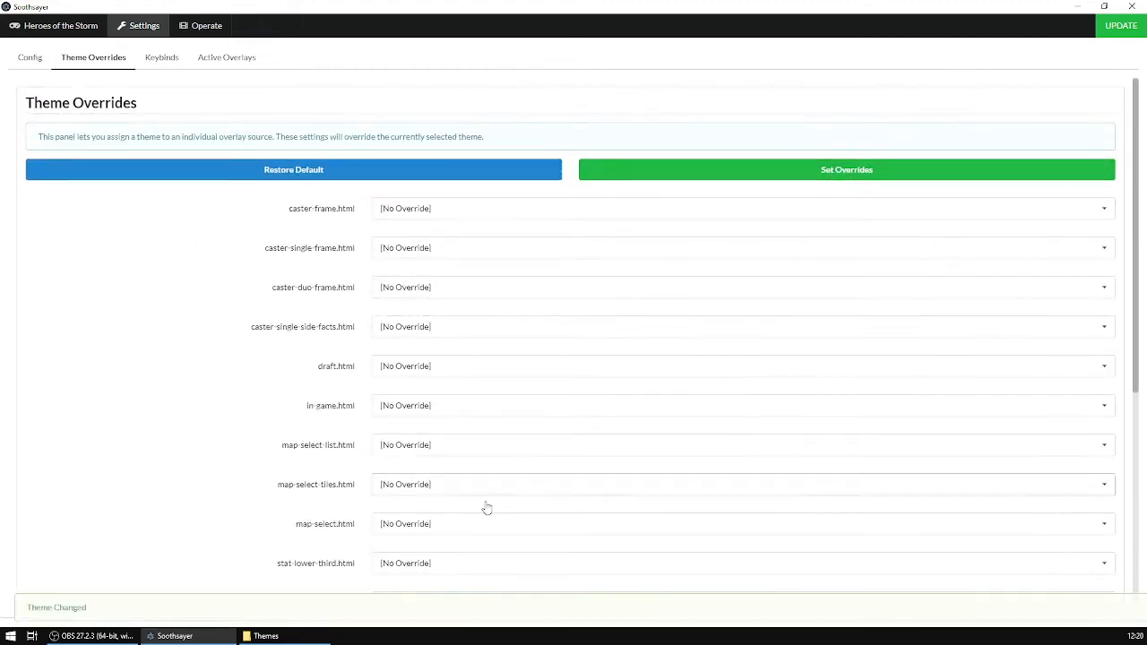
pyautogui.click(175, 635)
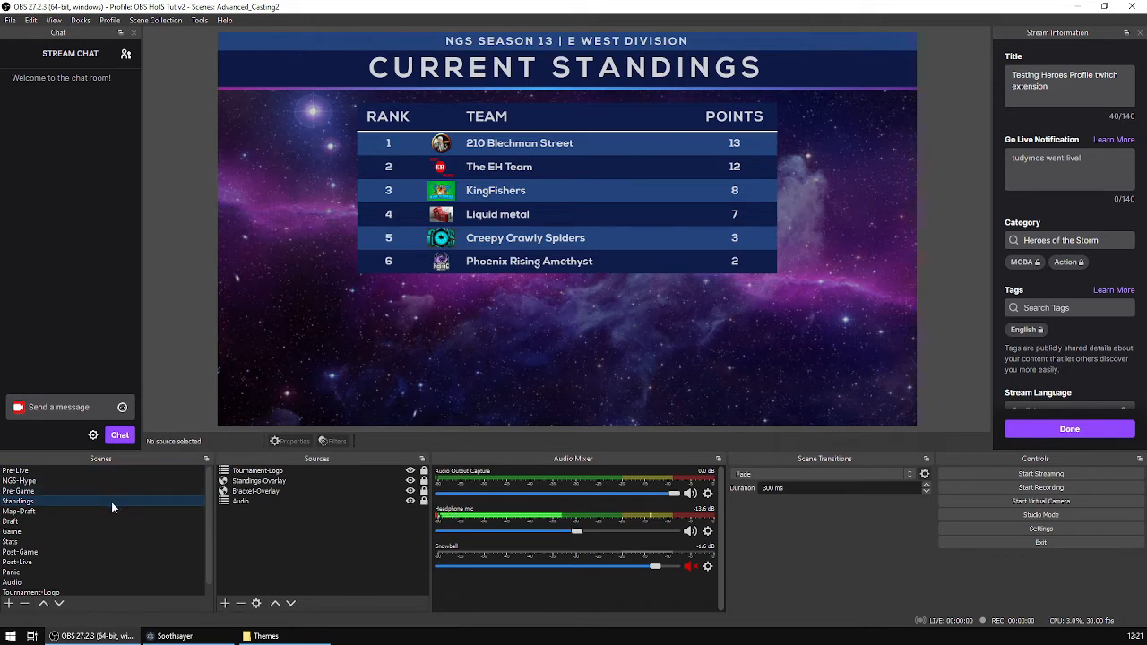
# Open the Draft scene, then load an Overall Hero: Pick/Ban/Win stat lower third for Alexstrasza in Soothsayer's Stats controls.
pyautogui.click(41, 512)
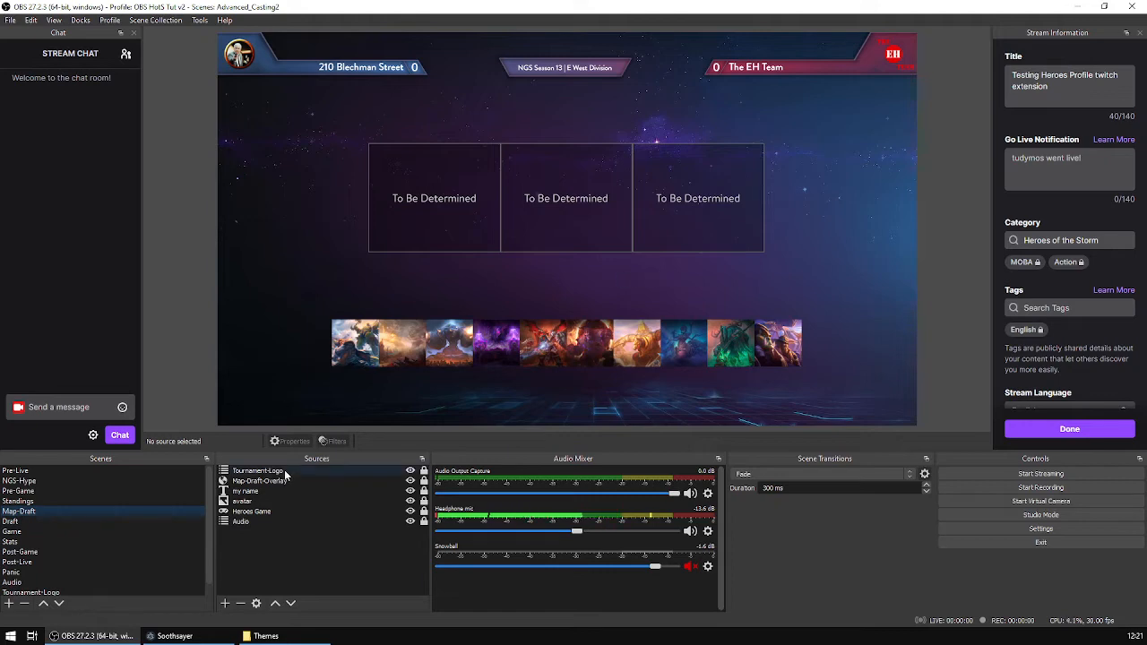
pyautogui.click(23, 524)
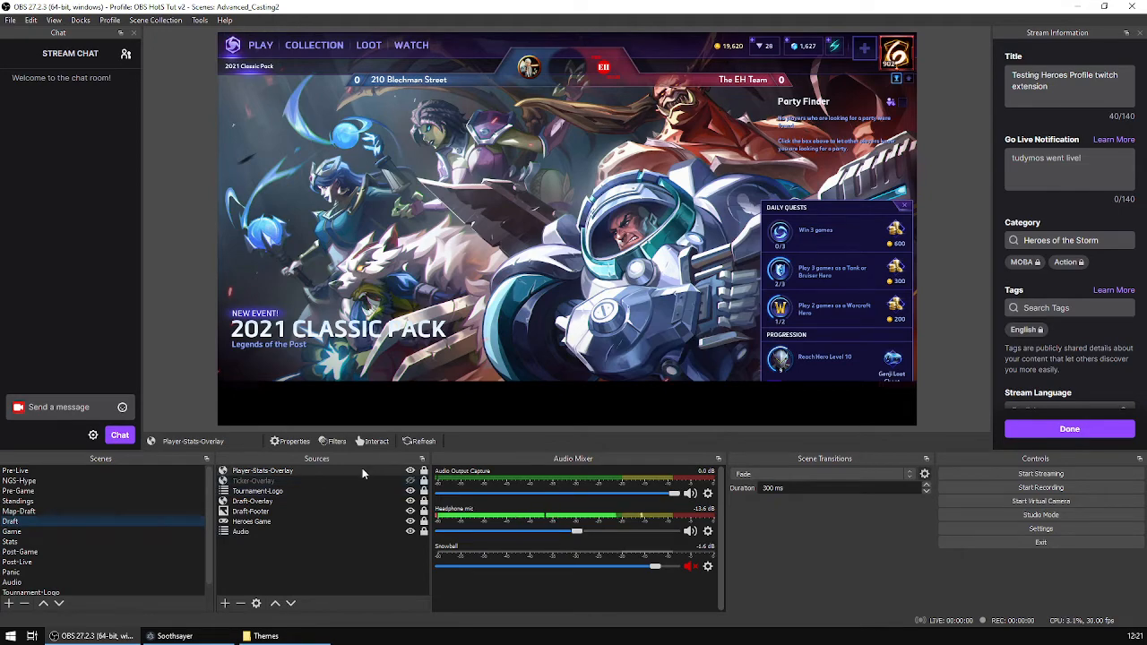
pyautogui.click(219, 640)
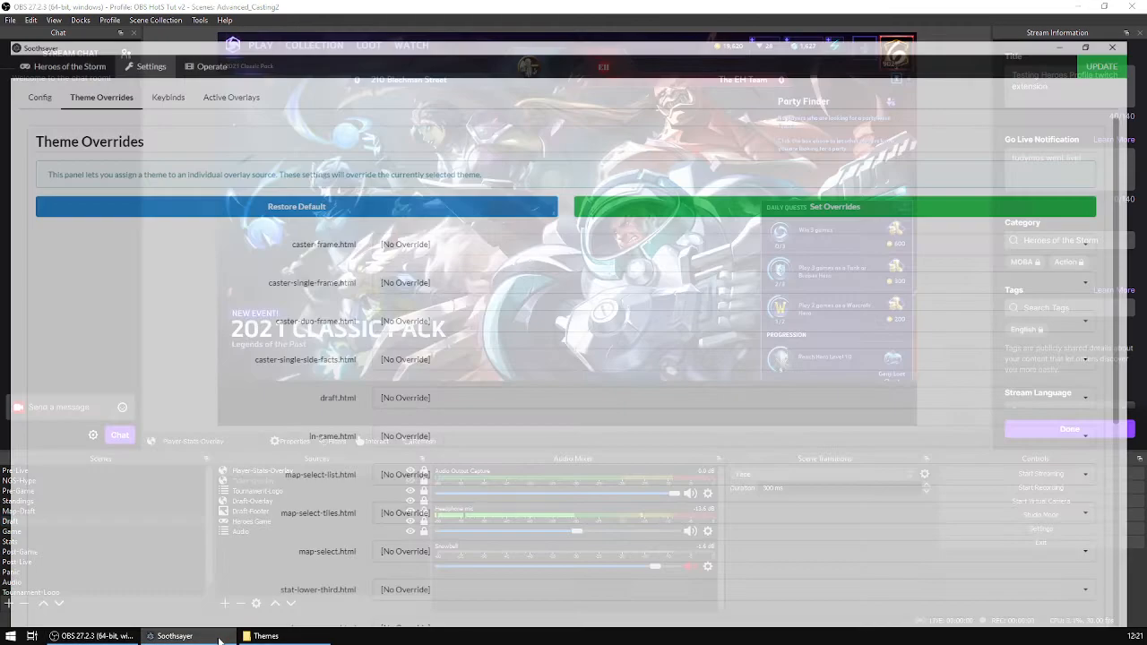
pyautogui.click(199, 28)
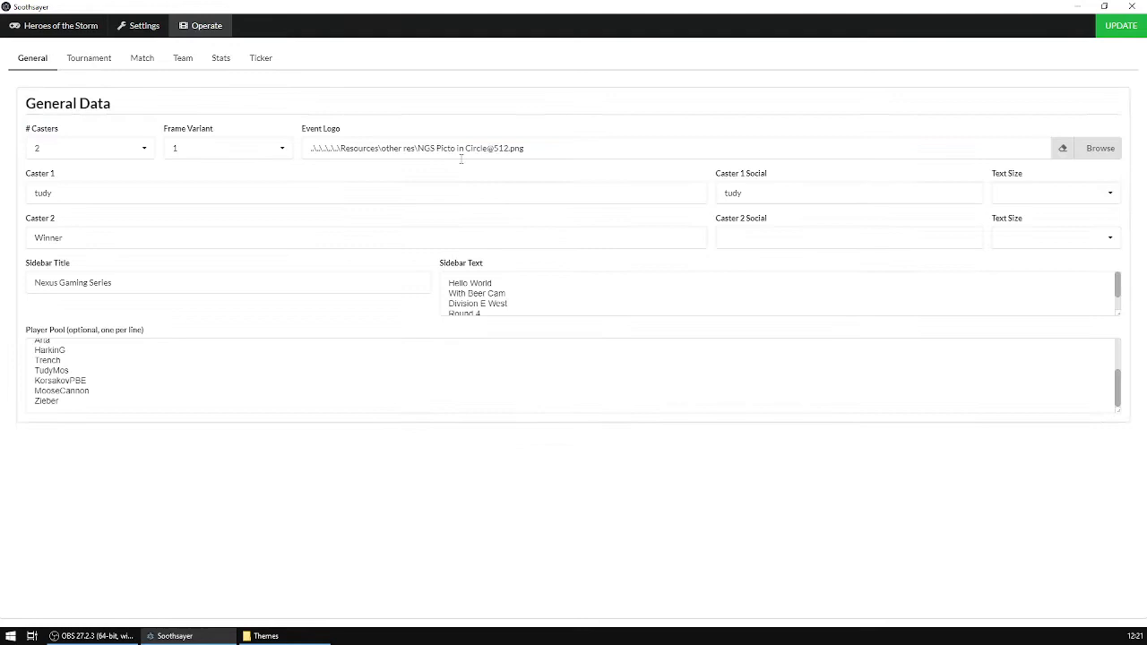
pyautogui.click(226, 63)
pyautogui.click(212, 244)
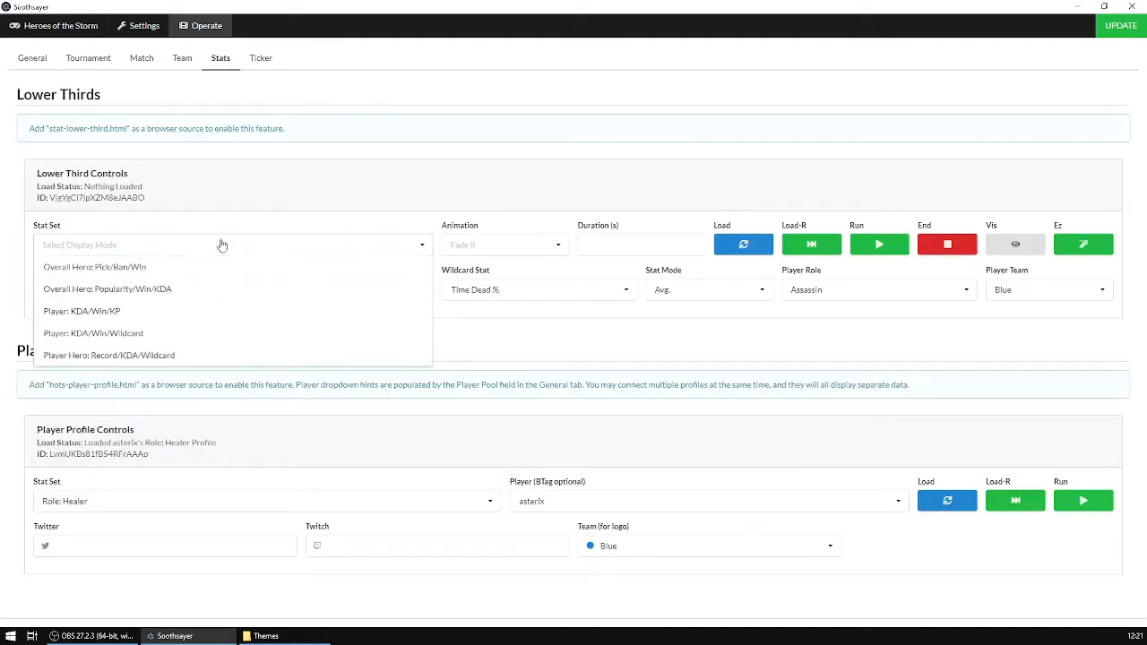
pyautogui.click(157, 271)
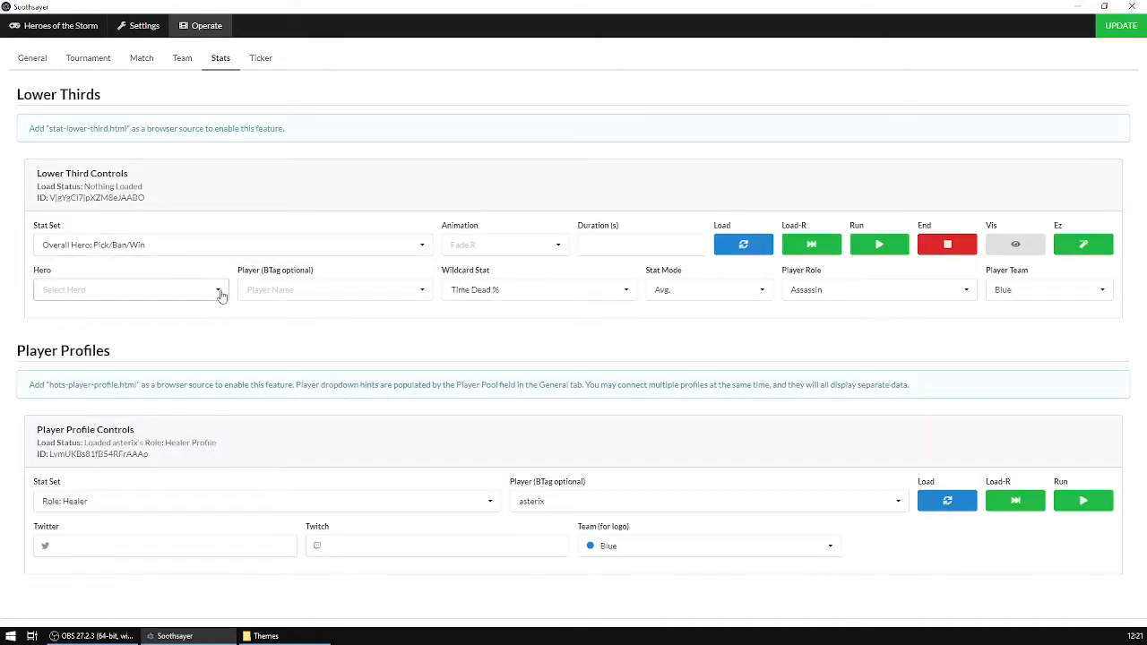
pyautogui.click(221, 288)
pyautogui.click(107, 353)
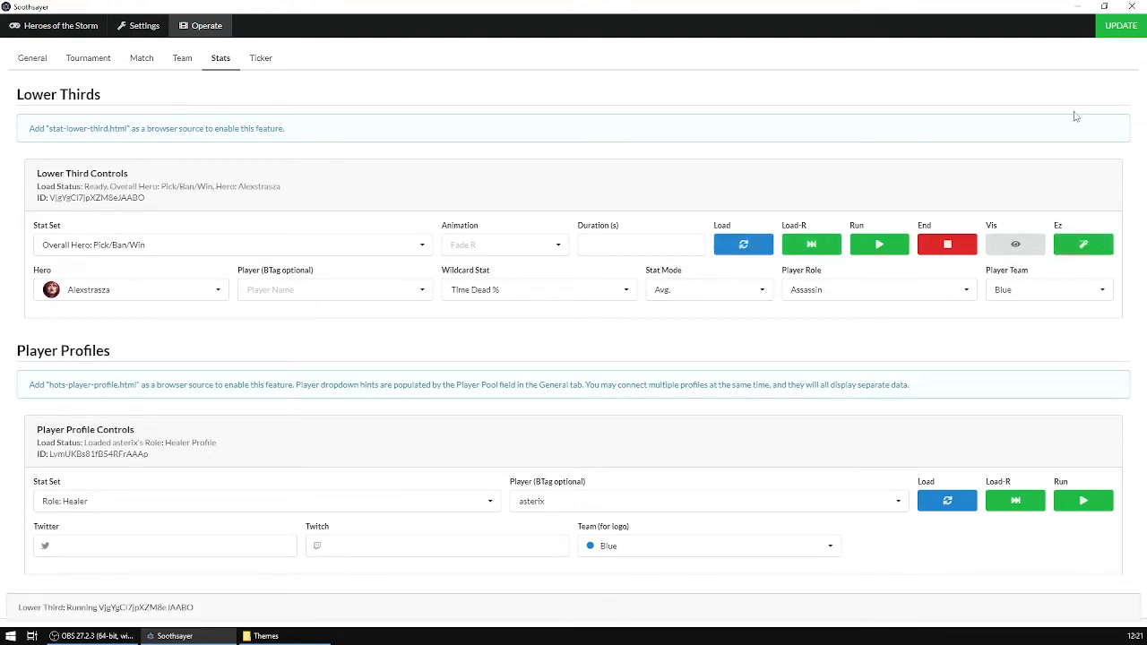
pyautogui.click(1076, 7)
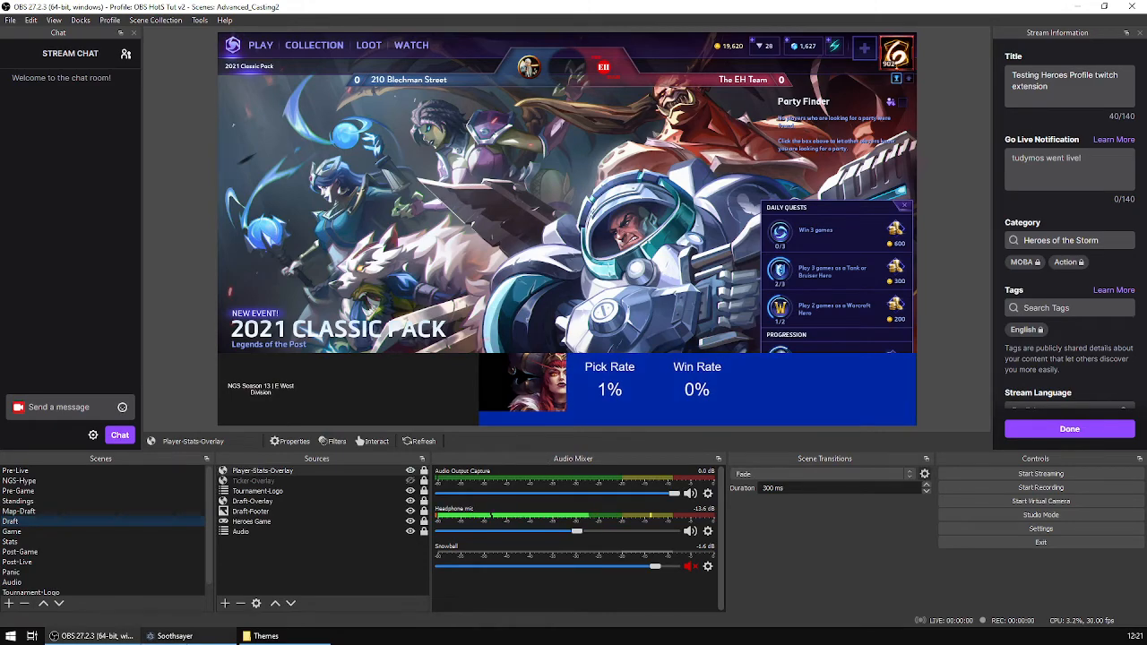
# Set stat-lower-third.html's theme override to Caster Love SD v1.4.2 by Crow and apply the overrides.
pyautogui.click(175, 635)
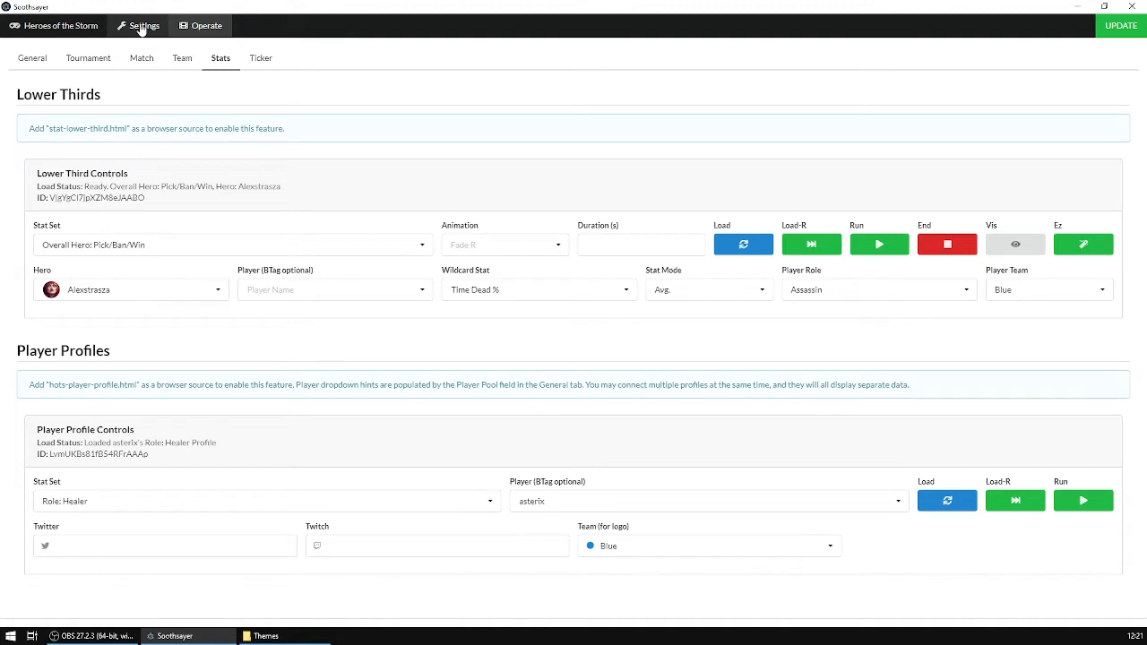
pyautogui.click(140, 27)
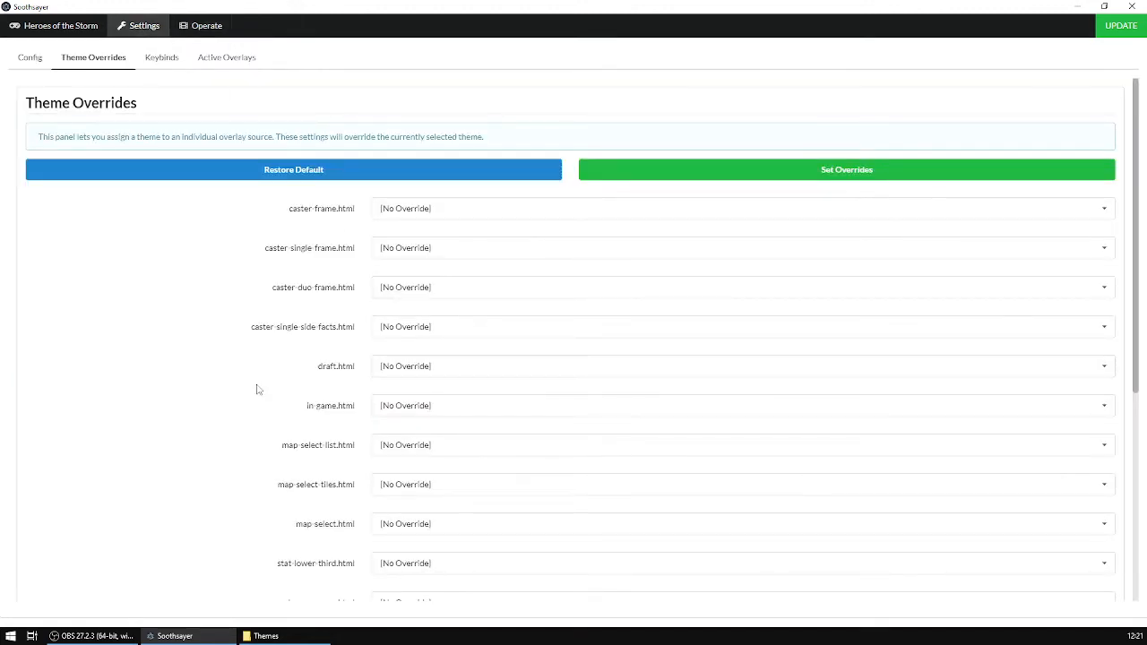
pyautogui.scroll(-2, 218, 391)
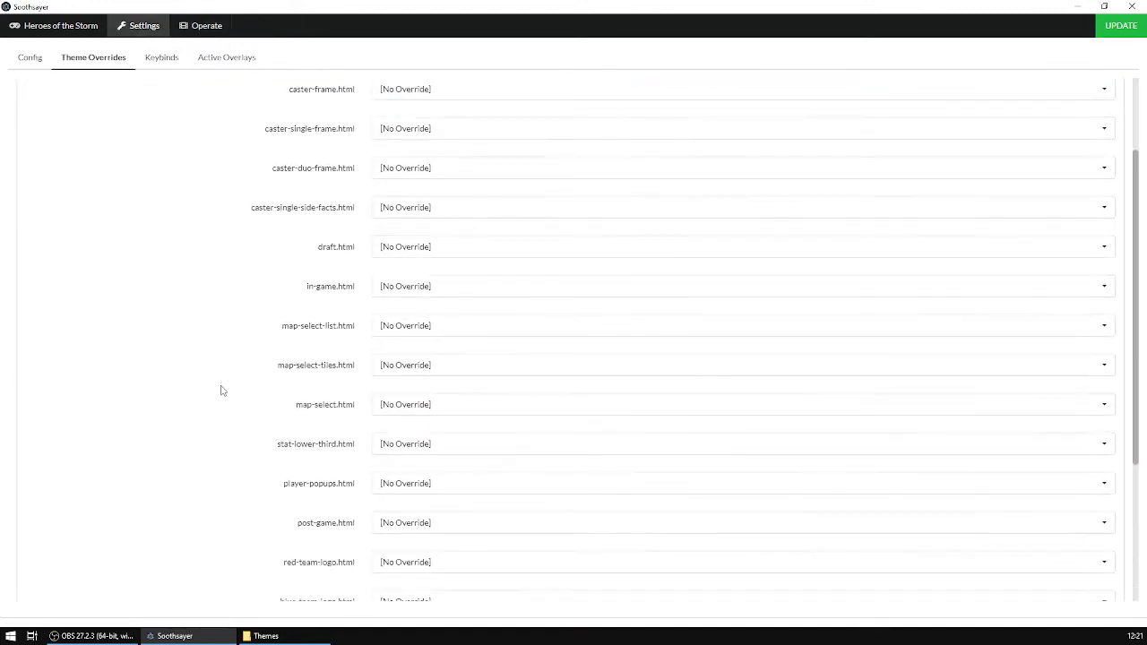
pyautogui.click(518, 451)
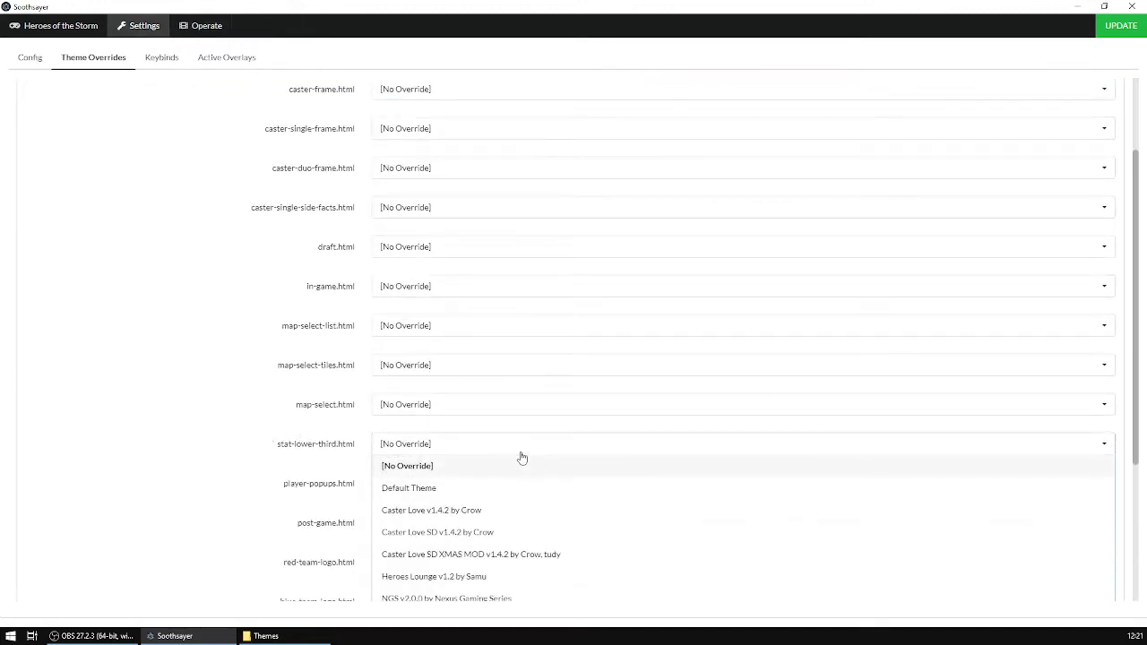
pyautogui.click(484, 533)
pyautogui.scroll(2, 725, 244)
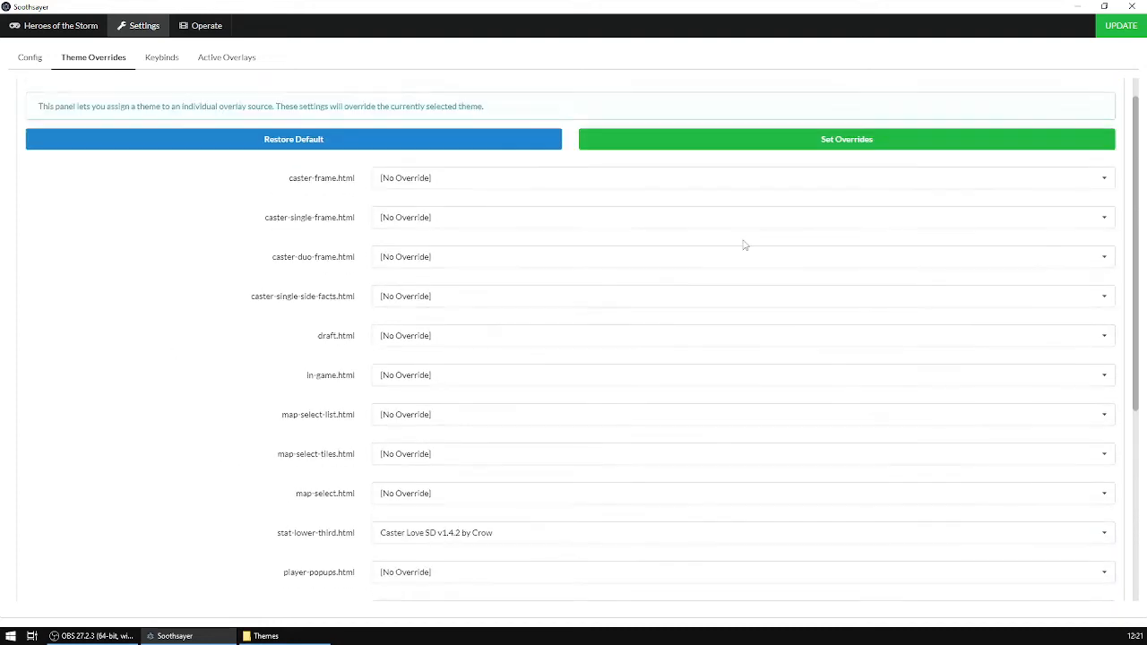
pyautogui.click(874, 173)
pyautogui.click(89, 636)
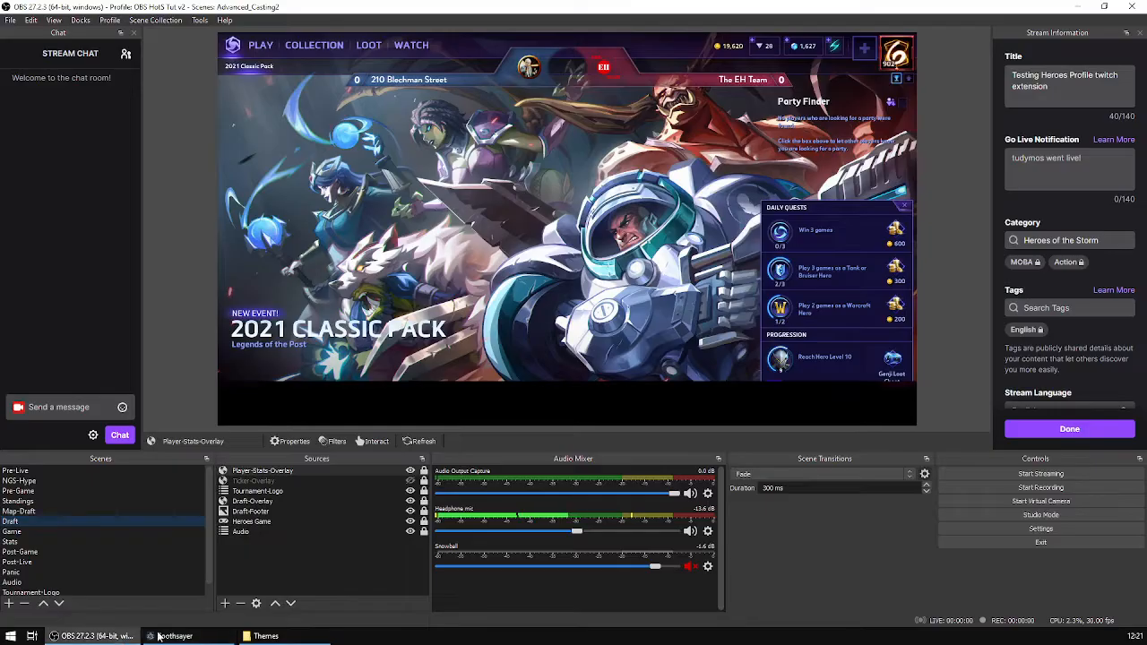
# Run the stat lower third again from Soothsayer's operator controls and switch back to OBS.
pyautogui.click(174, 636)
pyautogui.click(208, 27)
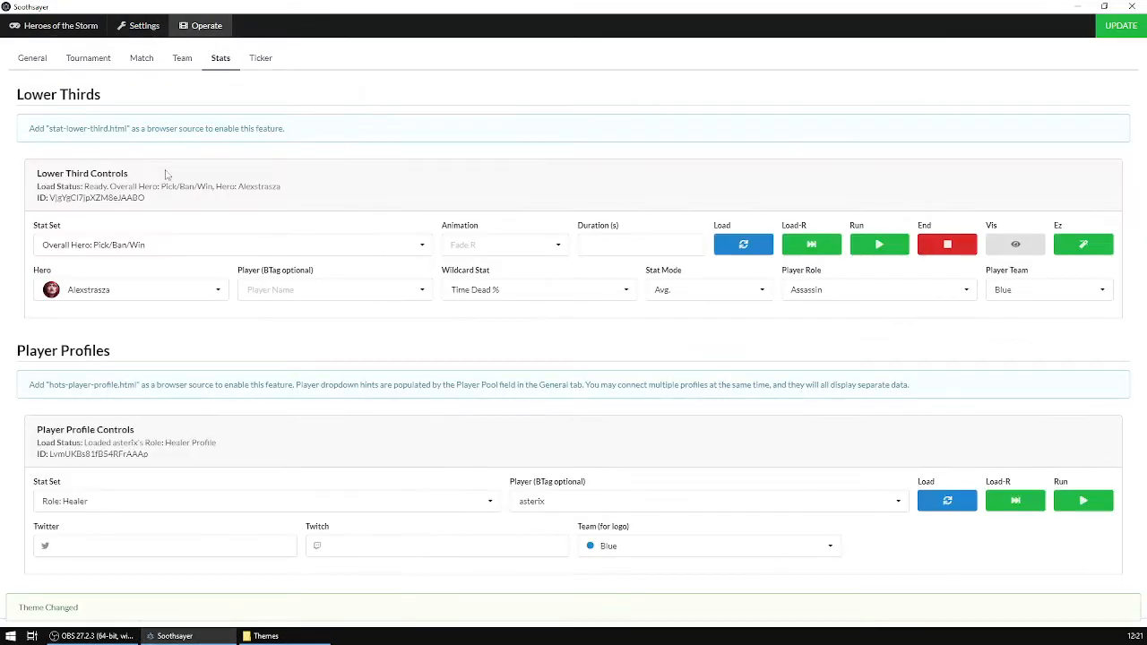
pyautogui.click(883, 249)
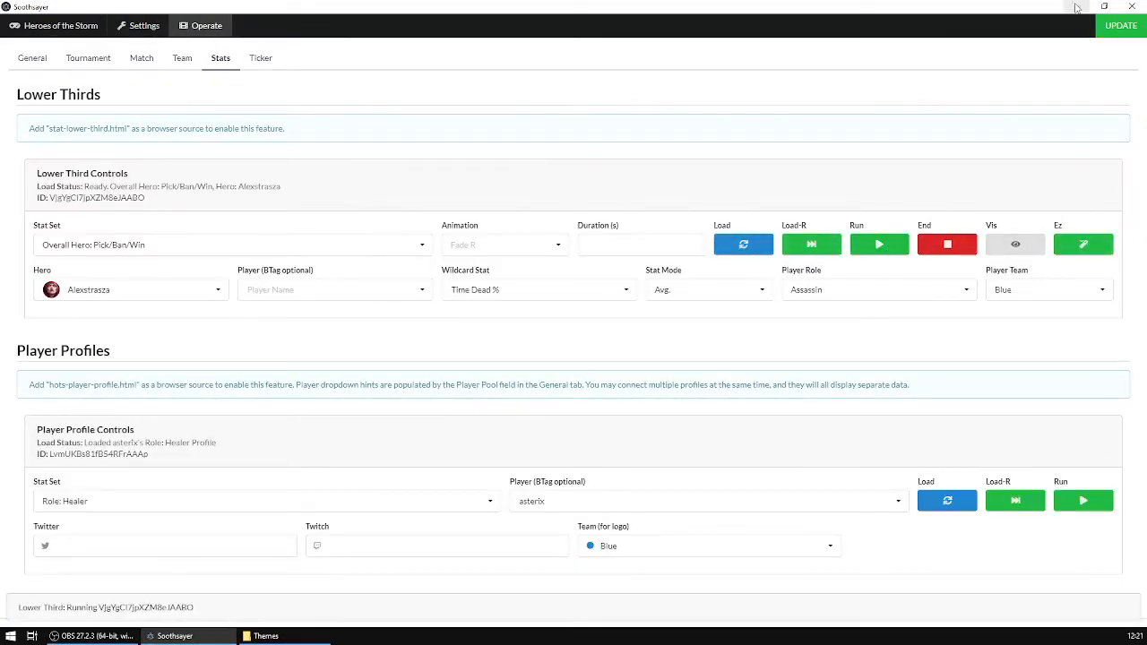
pyautogui.hotkey('alt', 'Tab')
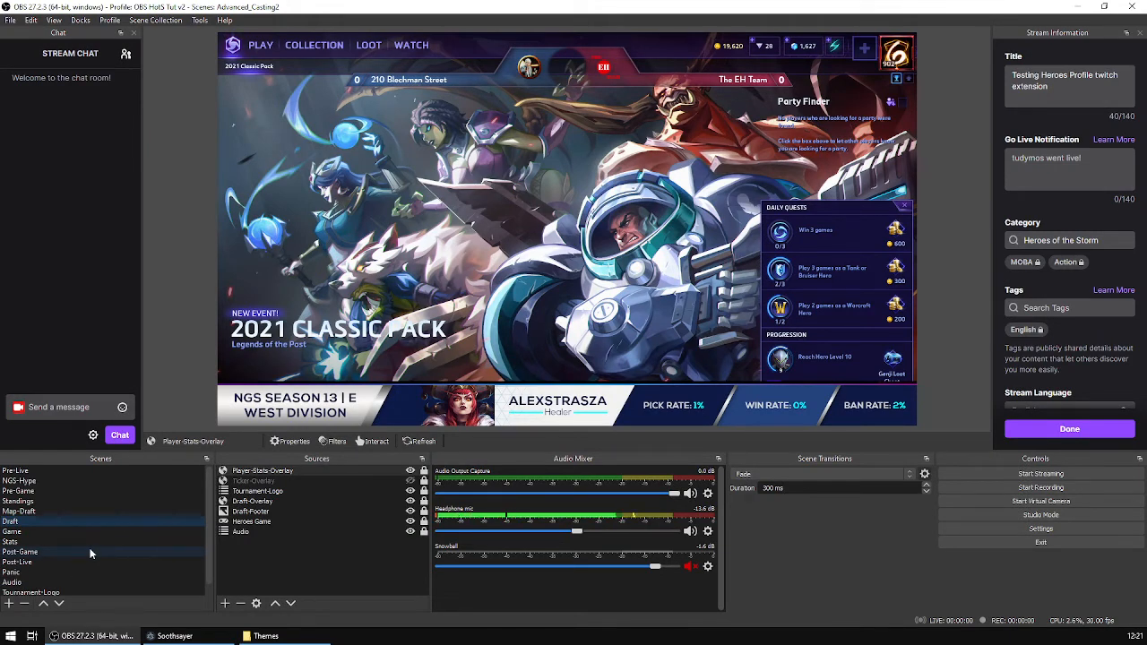
# Preview the Game, Stats and Post-Game scenes in OBS.
pyautogui.click(34, 533)
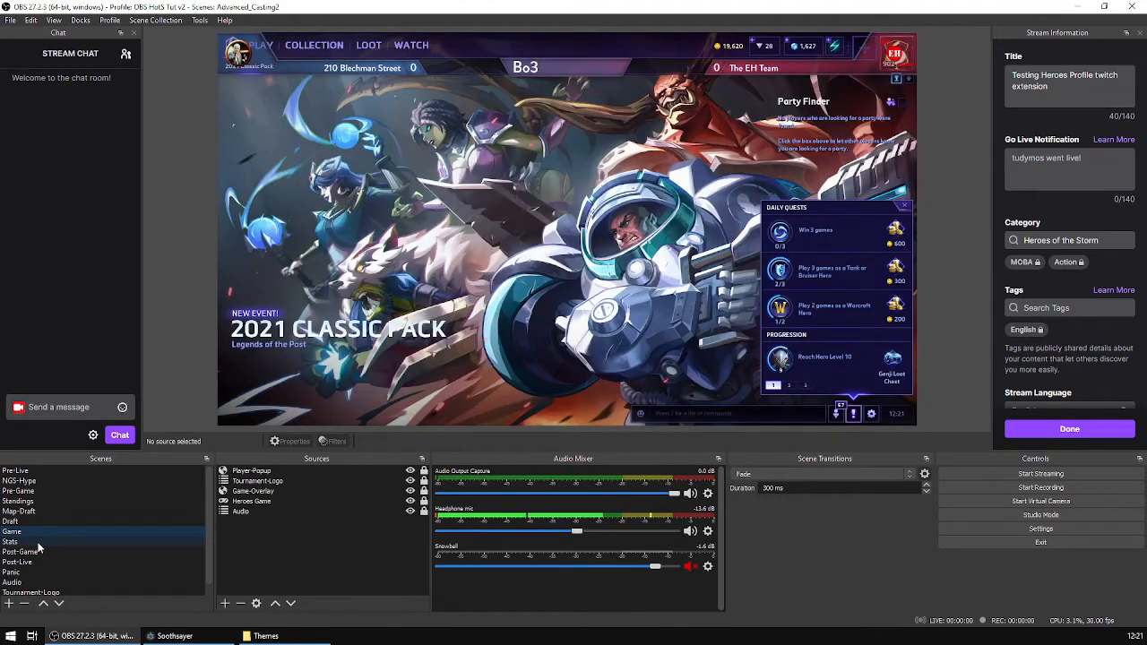
pyautogui.click(39, 543)
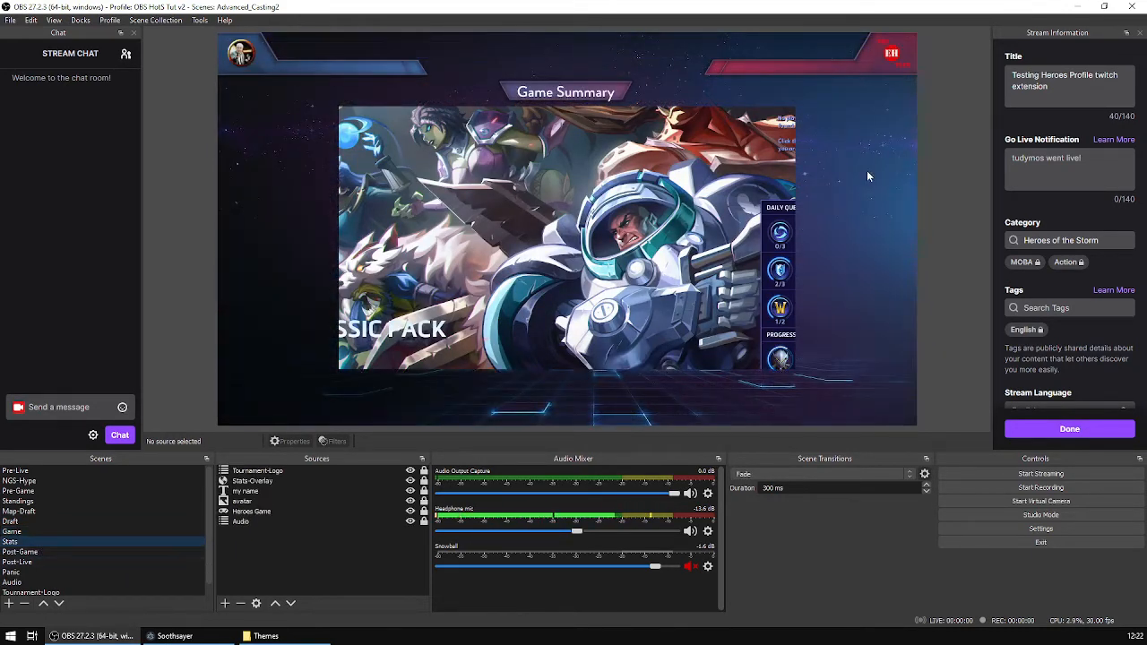
pyautogui.click(27, 552)
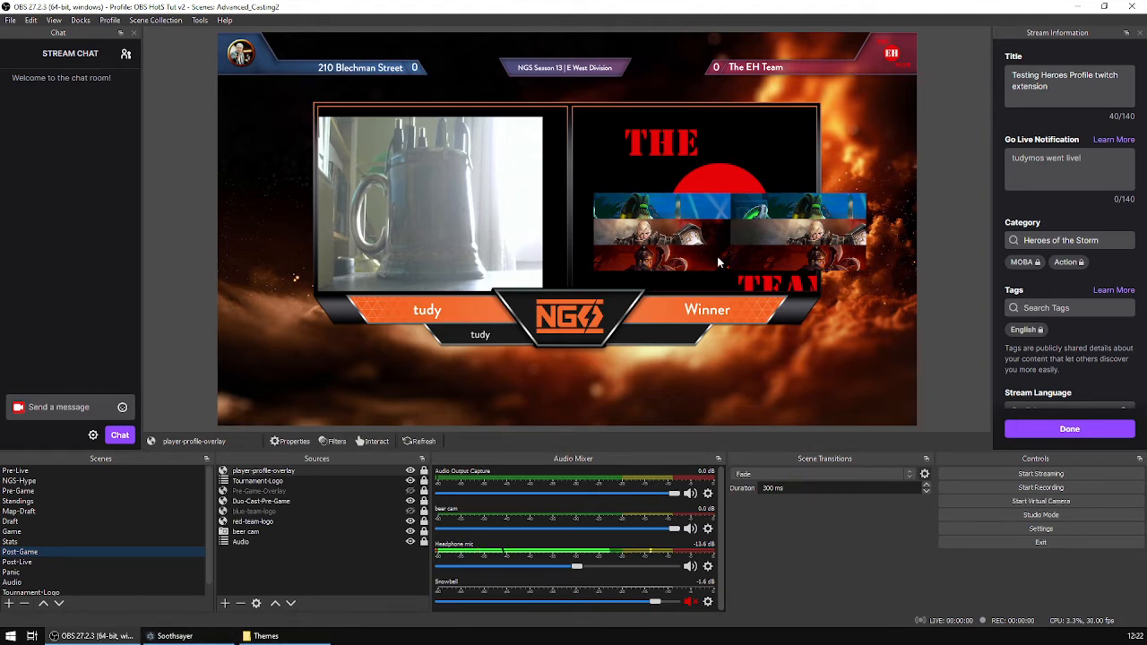
# Set hots-player-profile.html's theme override to Caster Love SD v1.4.2 by Crow, apply the overrides, and return to OBS.
pyautogui.click(186, 636)
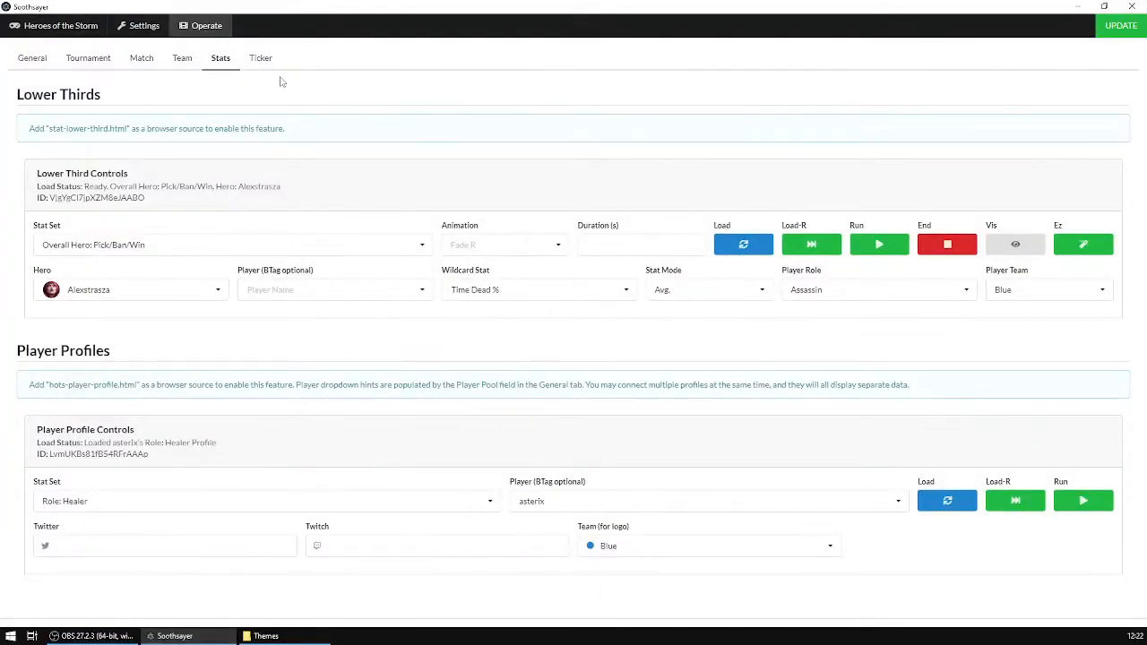
pyautogui.click(142, 25)
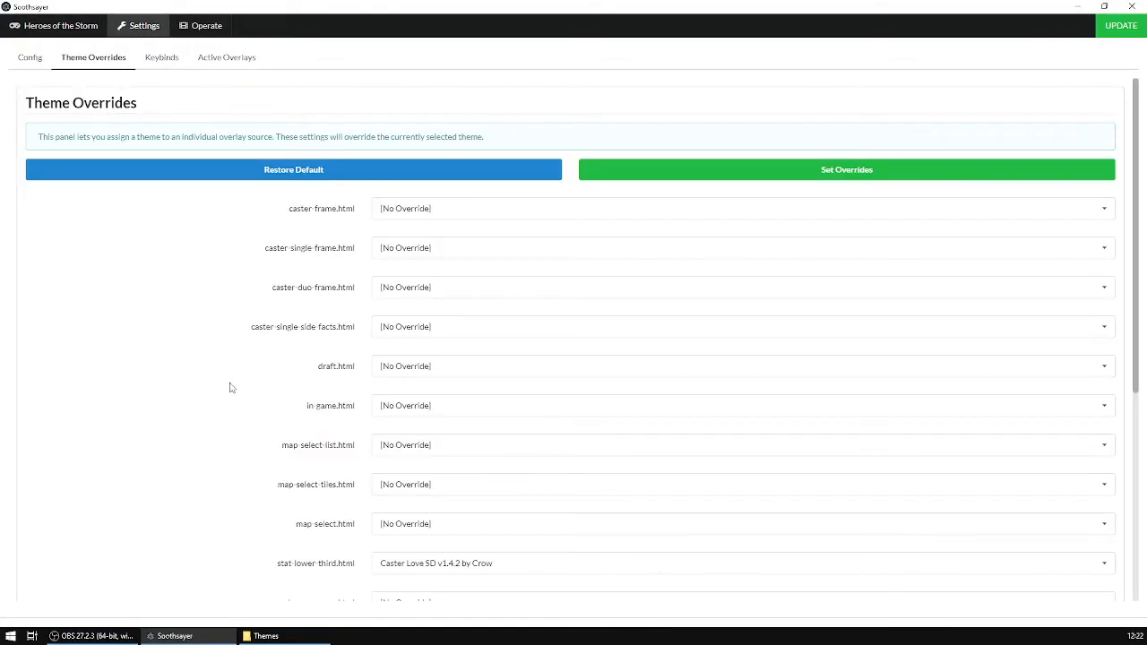
pyautogui.scroll(-3, 206, 342)
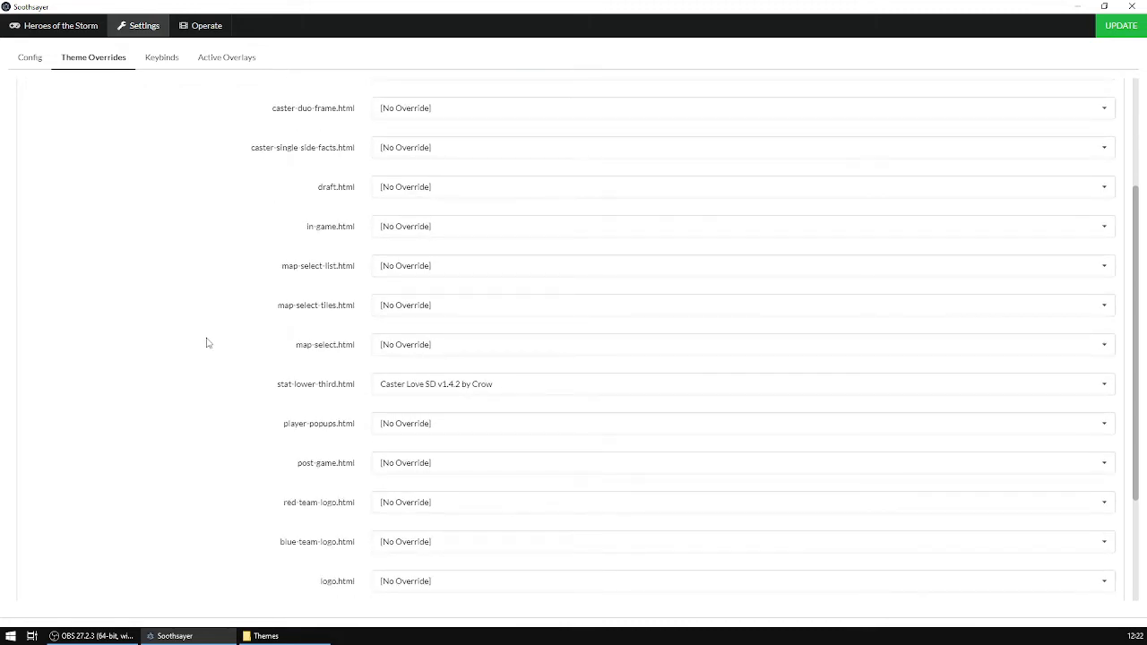
pyautogui.scroll(3, 206, 342)
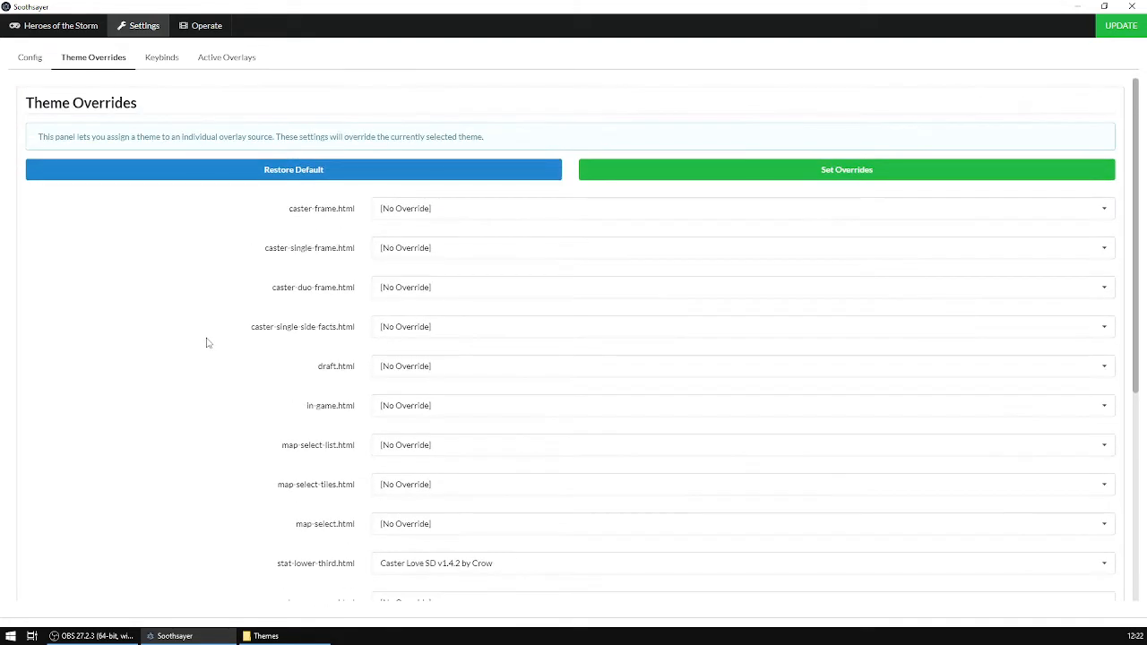
pyautogui.scroll(-3, 223, 313)
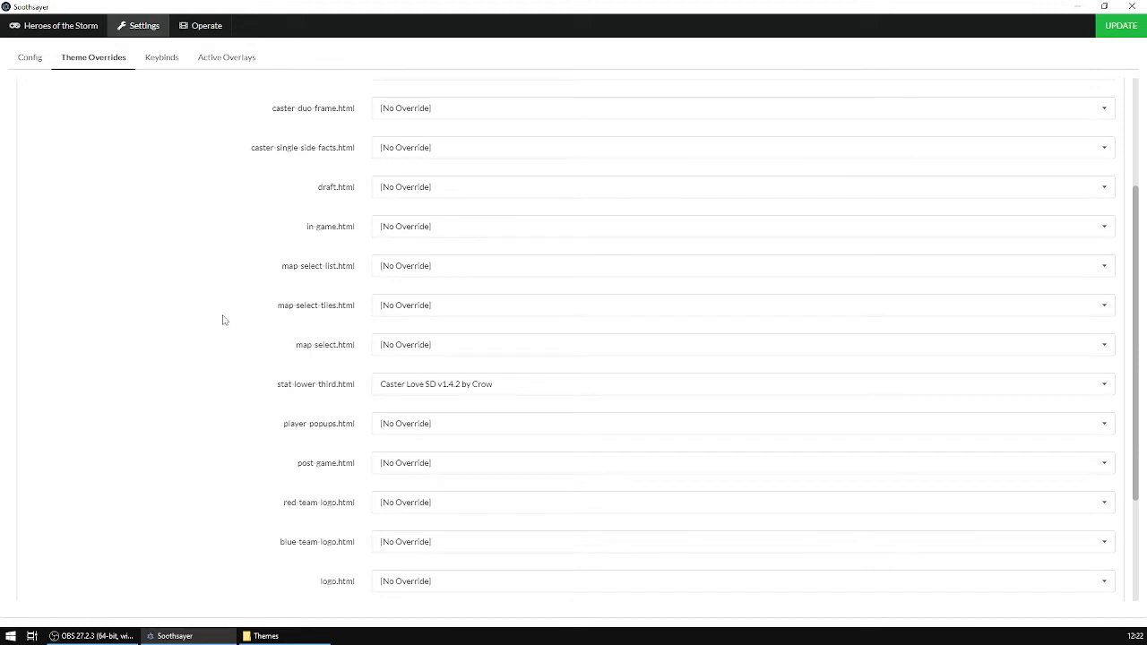
pyautogui.scroll(-3, 224, 322)
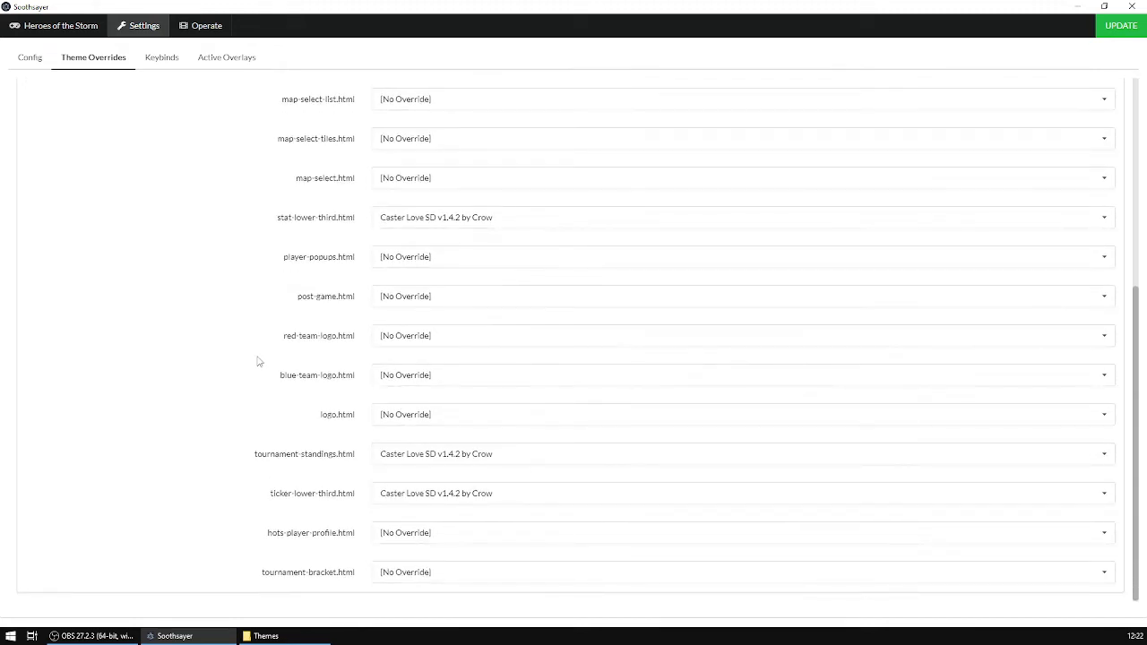
pyautogui.click(507, 535)
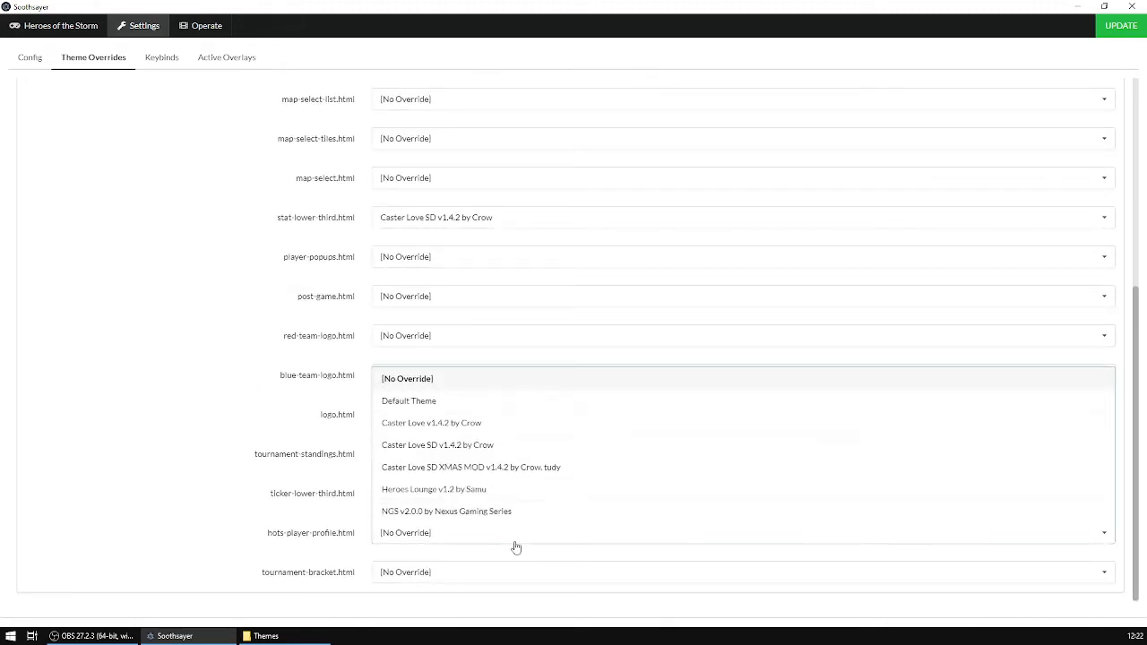
pyautogui.click(420, 453)
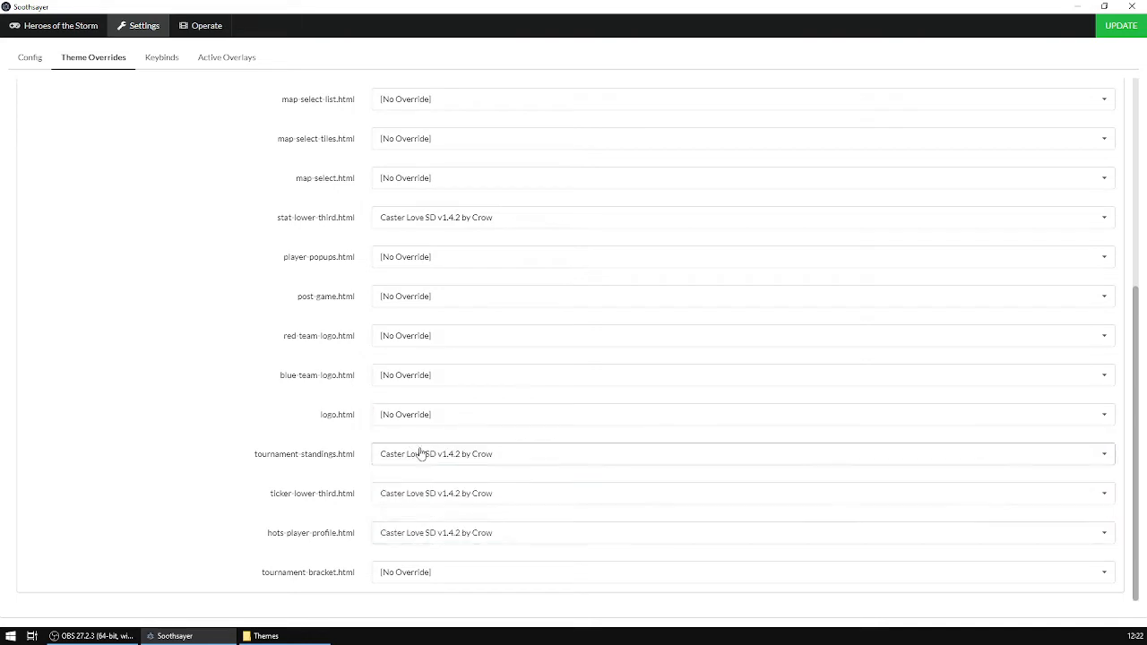
pyautogui.scroll(5, 192, 350)
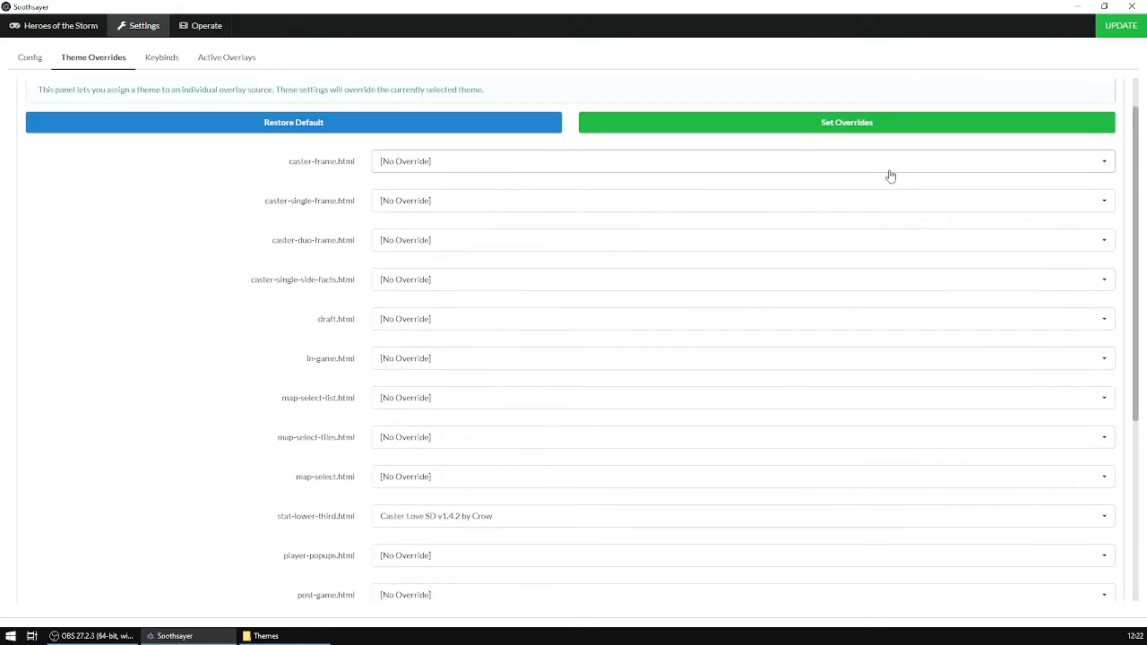
pyautogui.click(839, 122)
pyautogui.click(1074, 6)
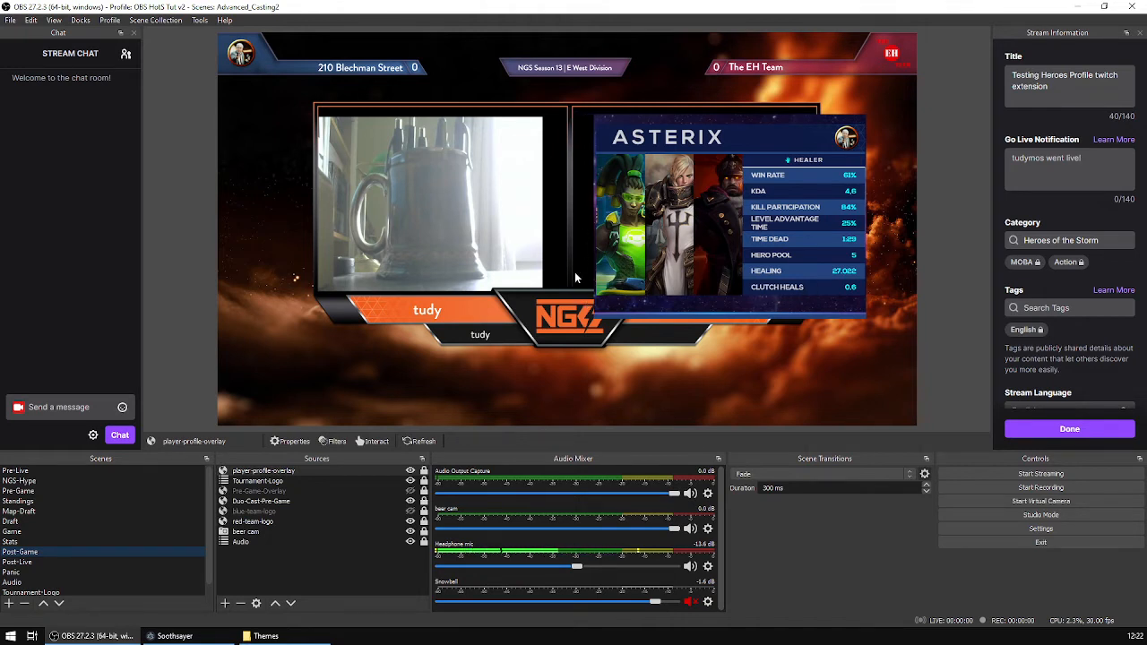
# Move the player-profile-overlay source down the Post-Game scene's source list, below Duo-Cast-Pre-Game.
pyautogui.click(292, 604)
pyautogui.click(292, 605)
pyautogui.click(292, 605)
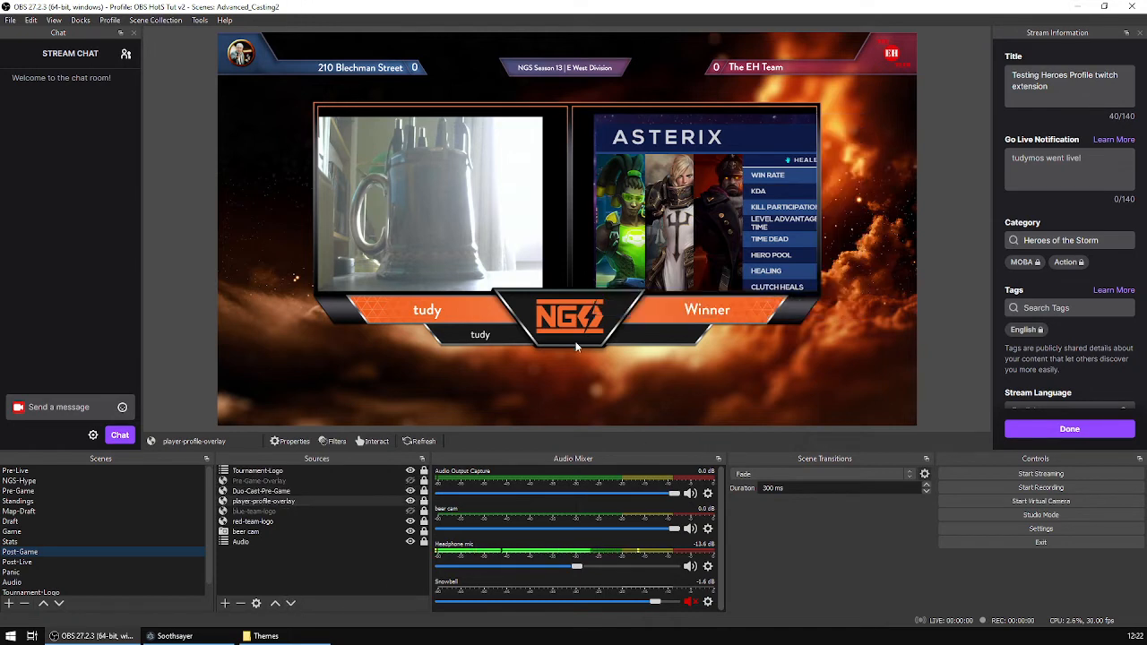
# Preview the Post-Live, Panic and Pre-Live scenes in OBS.
pyautogui.click(39, 563)
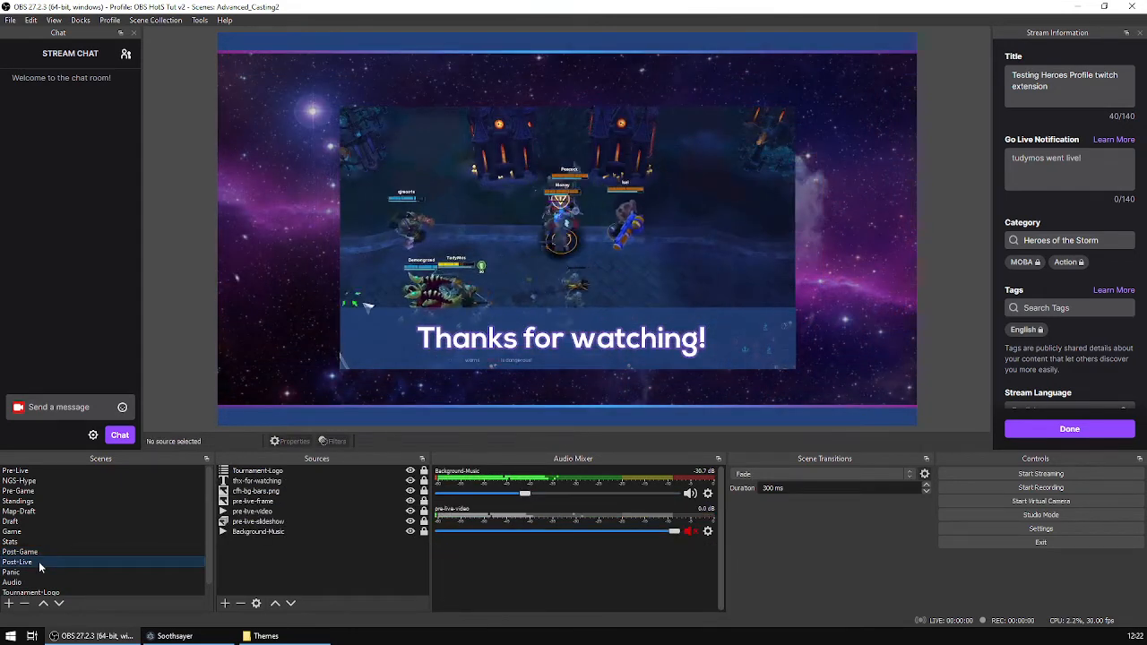
pyautogui.scroll(-1, 38, 565)
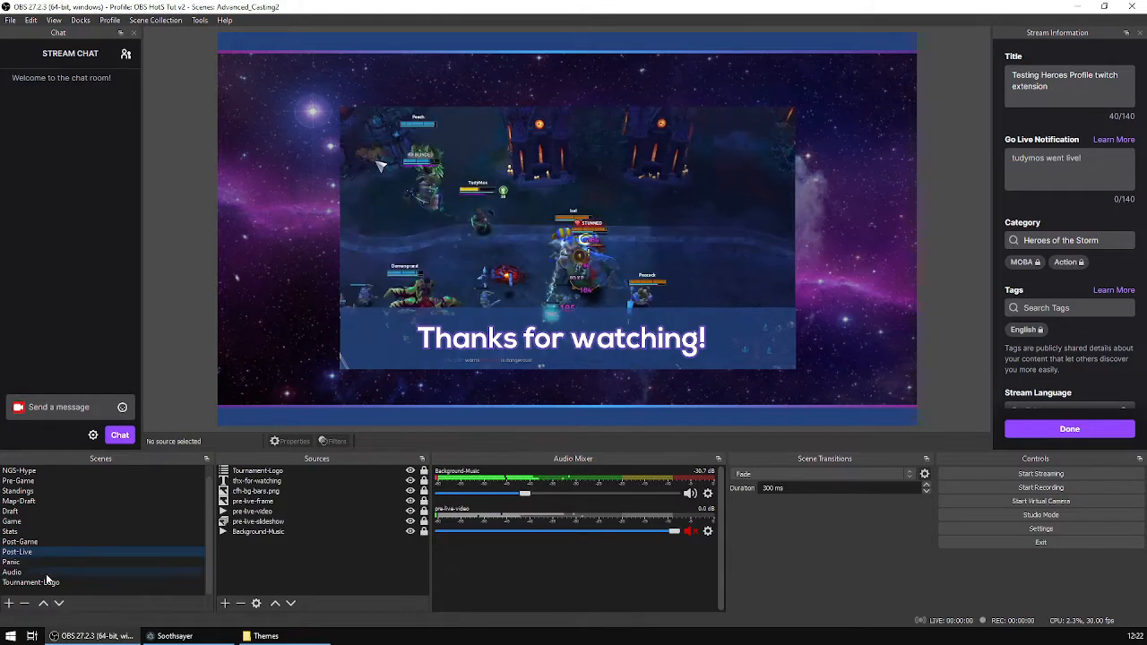
pyautogui.click(36, 562)
pyautogui.scroll(1, 88, 536)
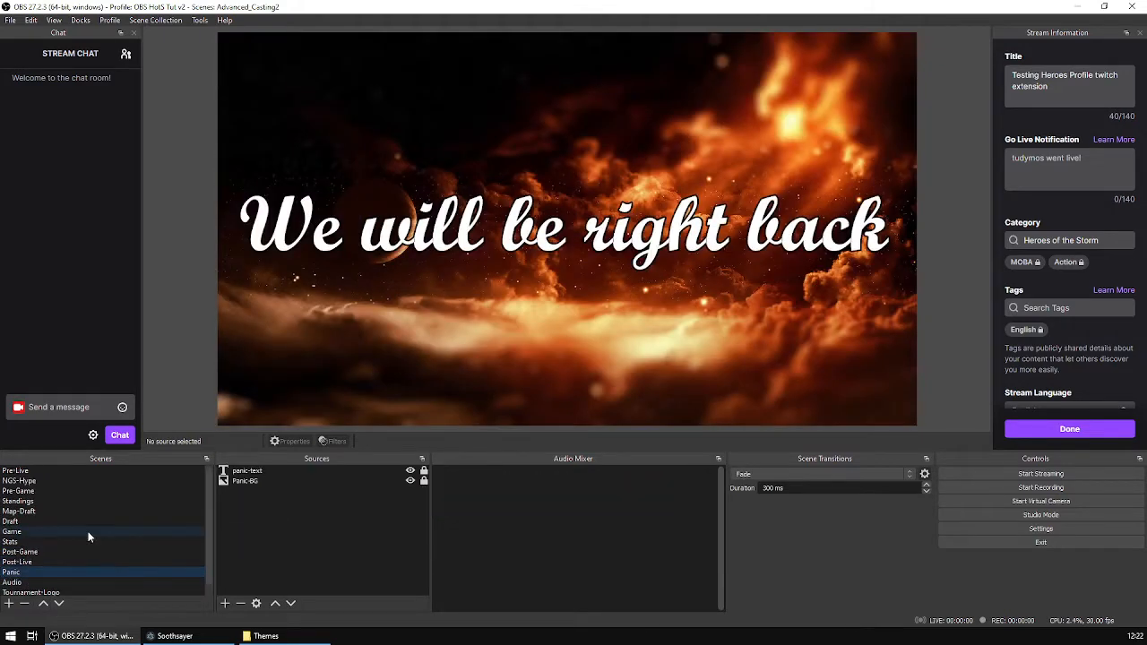
pyautogui.click(48, 469)
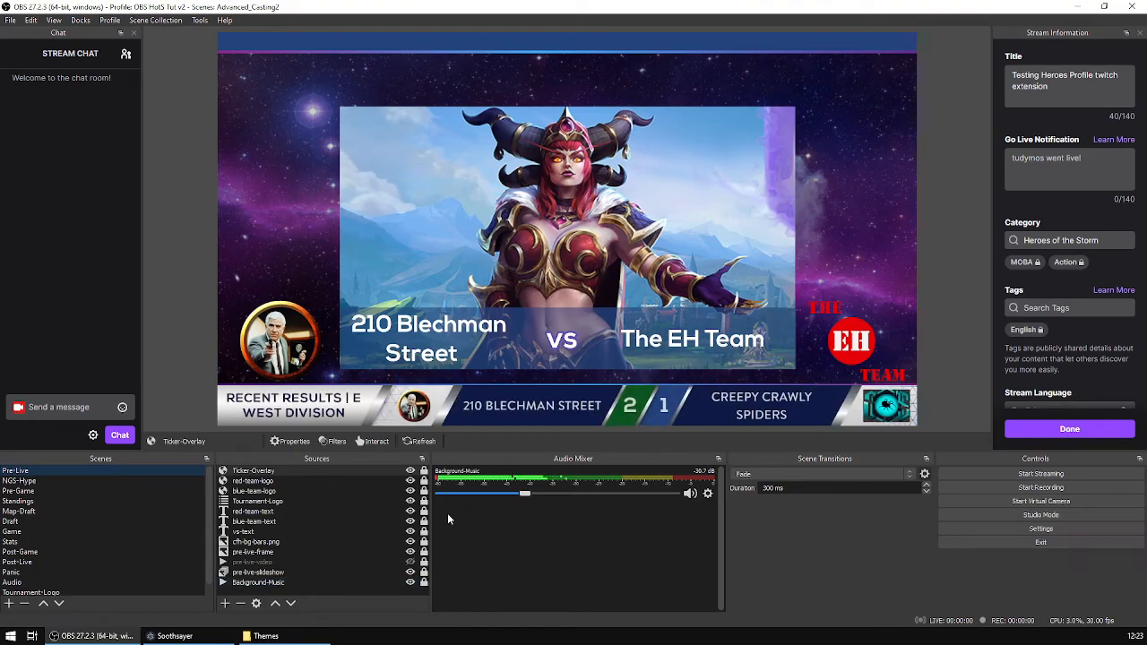
# Set Soothsayer's active theme to Heroes Lounge v1.2 by Samu and switch back to OBS.
pyautogui.click(175, 636)
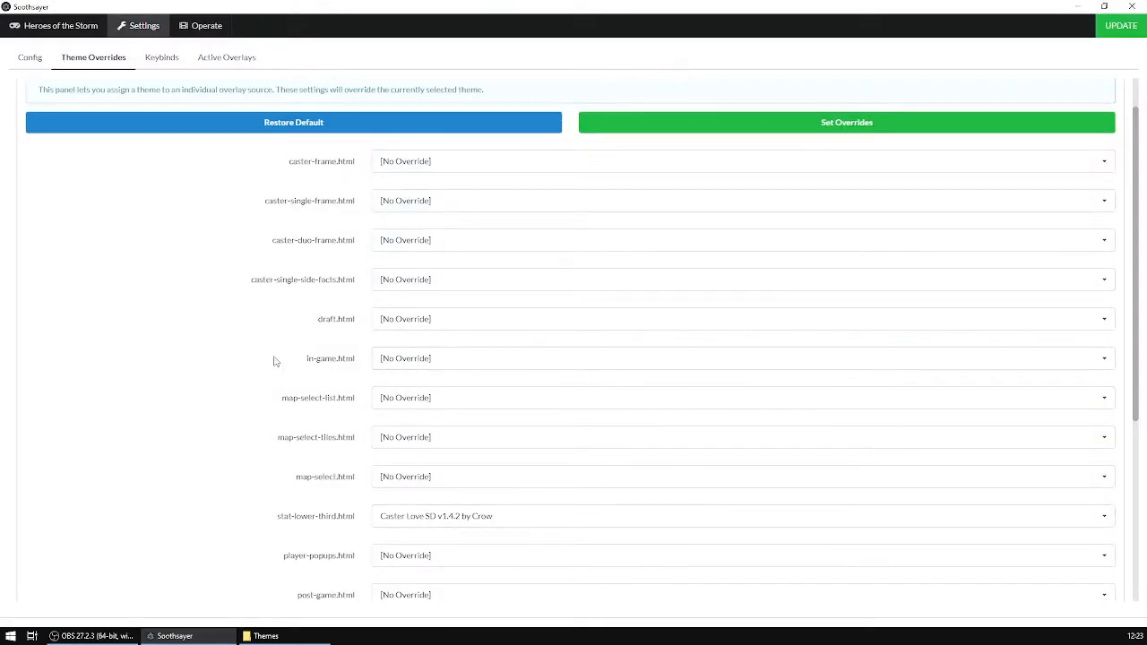
pyautogui.scroll(-5, 164, 370)
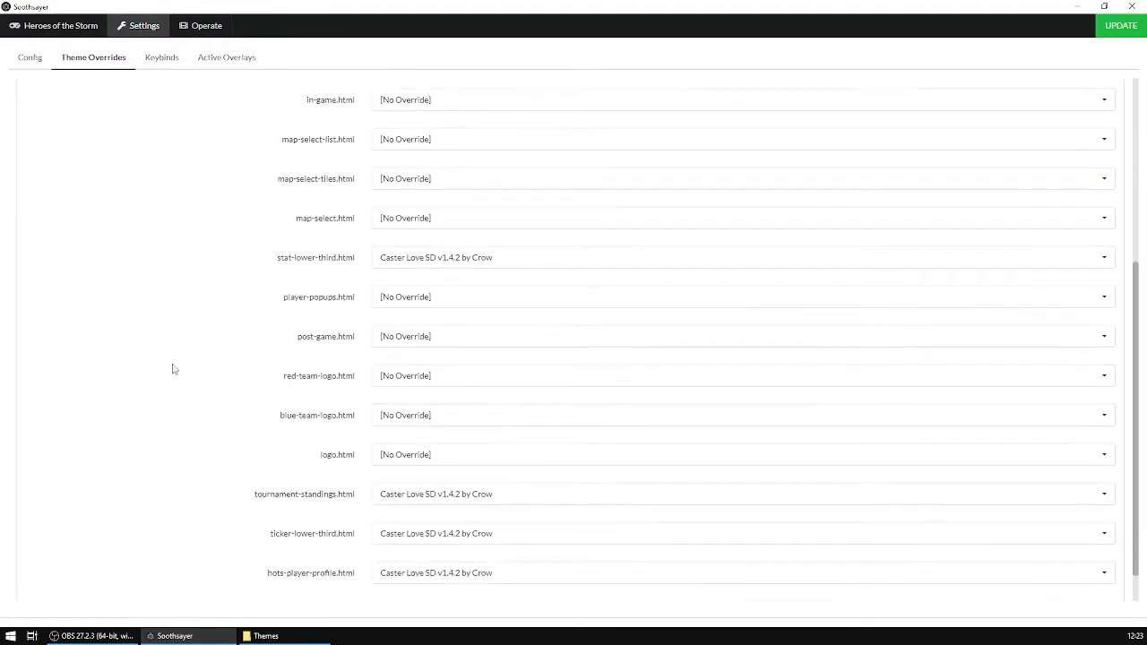
pyautogui.scroll(5, 179, 367)
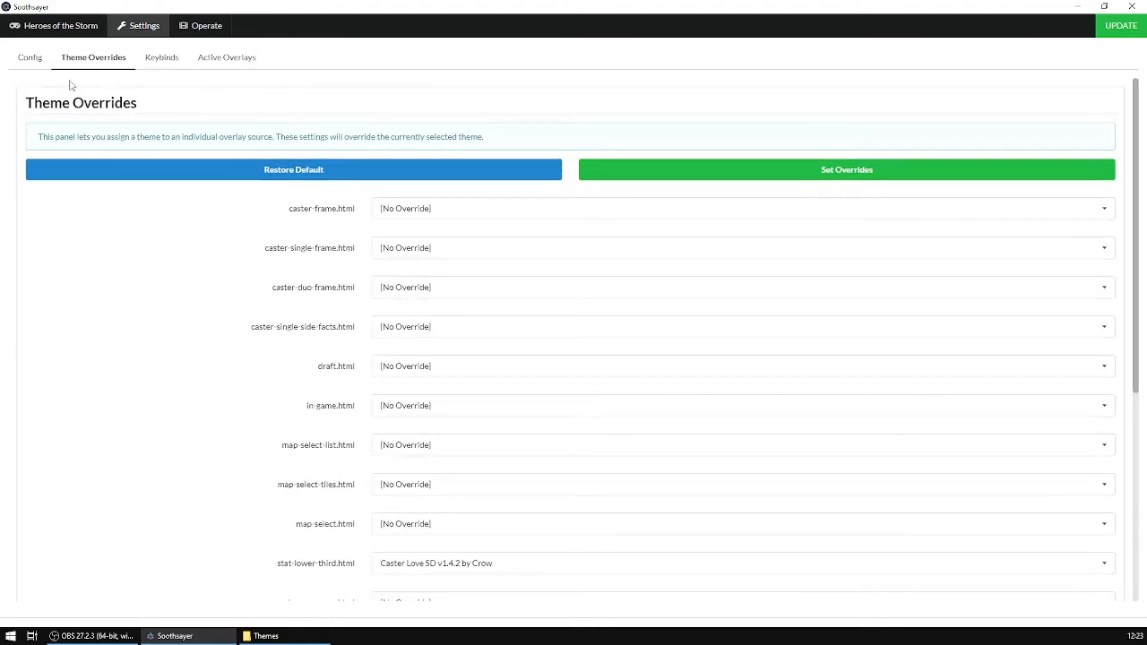
pyautogui.click(31, 60)
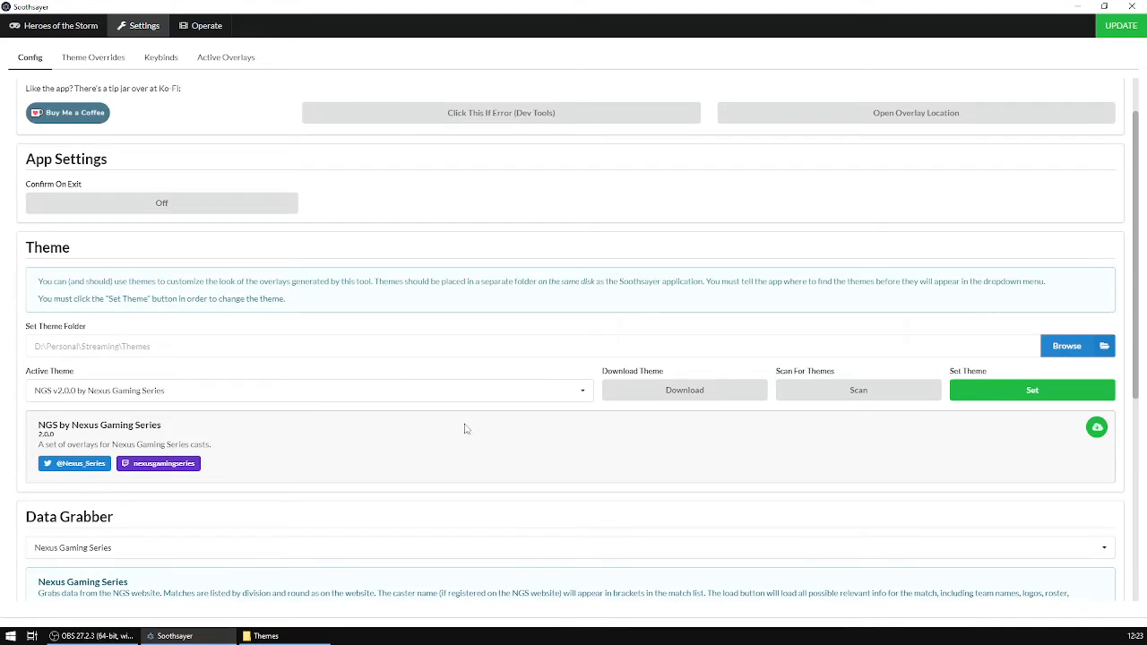
pyautogui.click(584, 390)
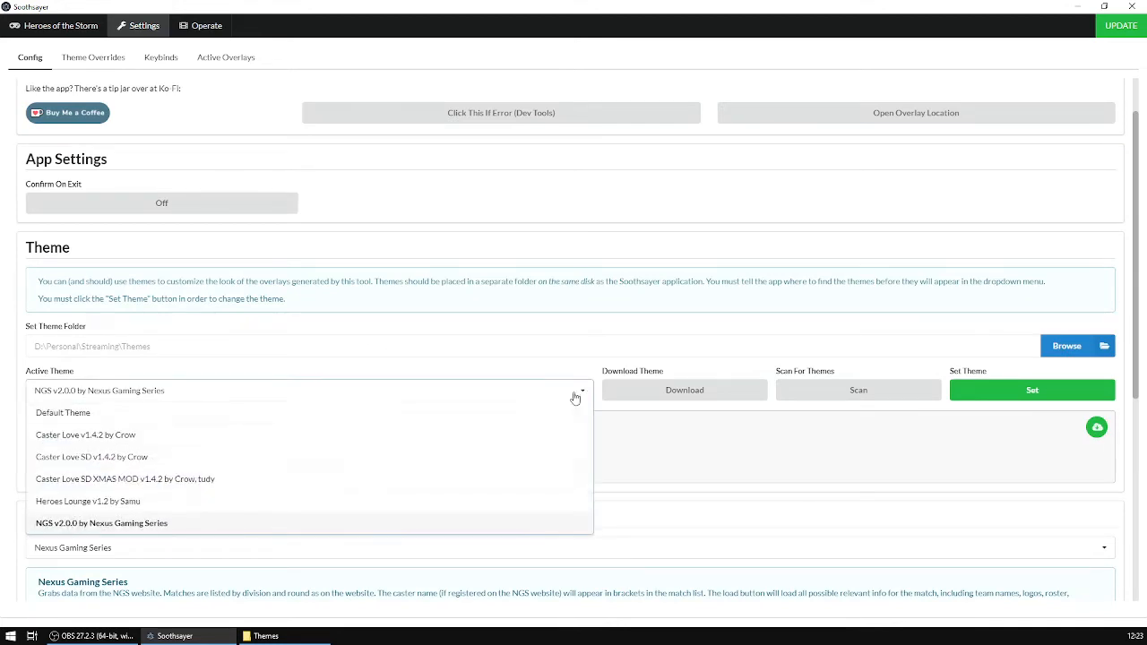
pyautogui.click(131, 502)
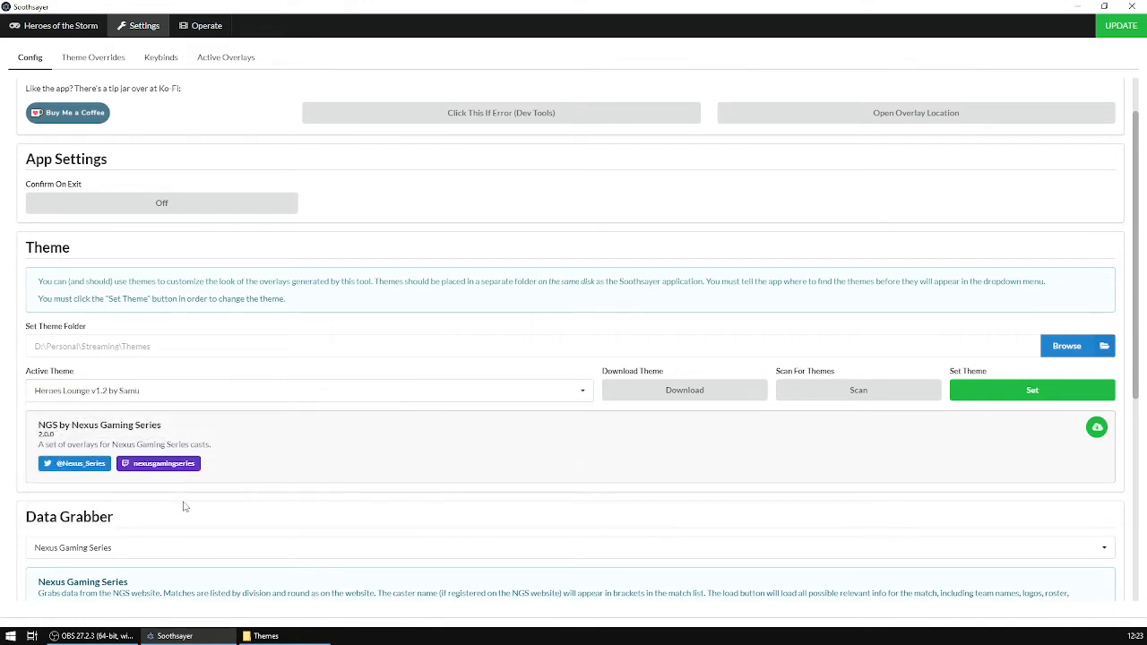
pyautogui.click(1030, 392)
pyautogui.click(163, 637)
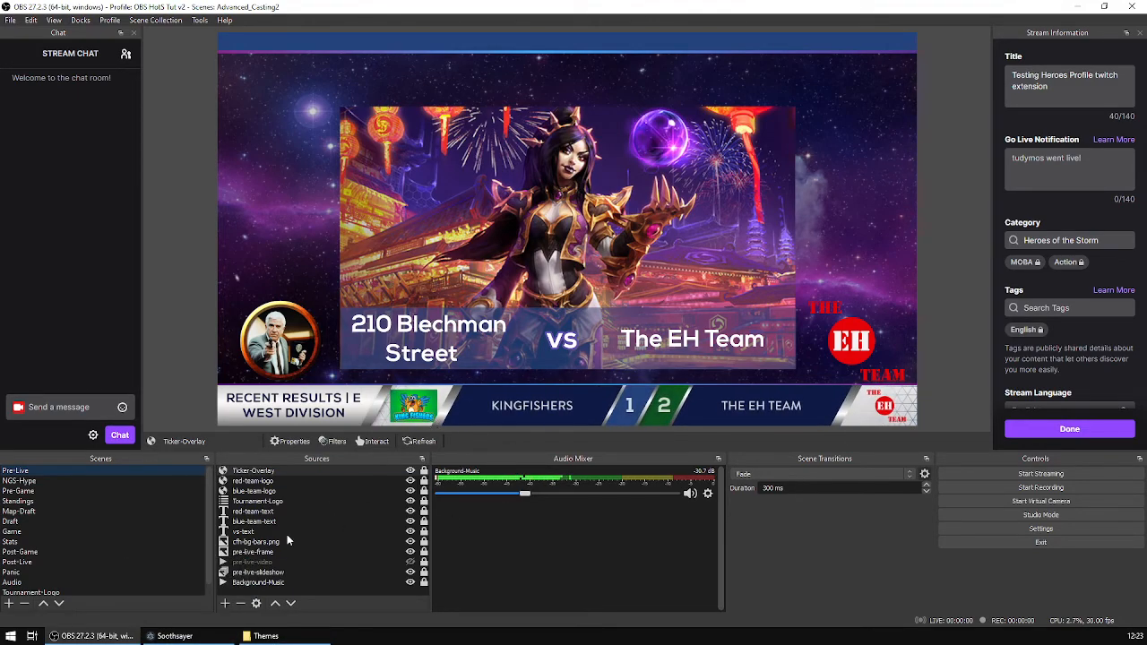
# Review the theme overrides list and the active theme settings in Soothsayer.
pyautogui.click(174, 636)
pyautogui.click(107, 59)
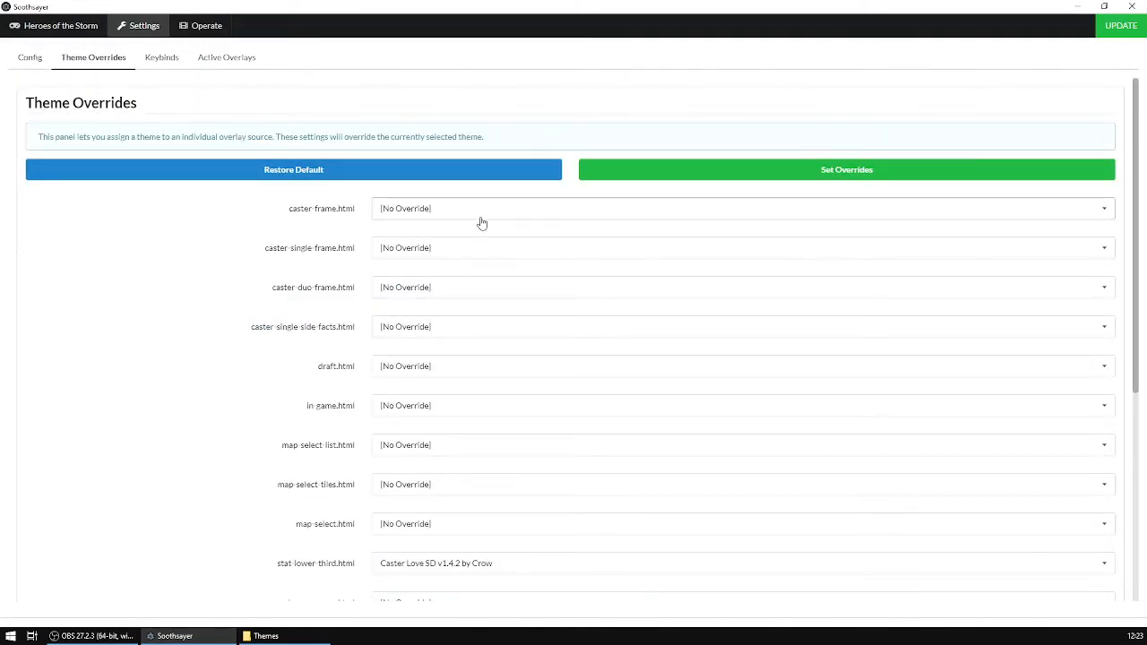
pyautogui.click(29, 57)
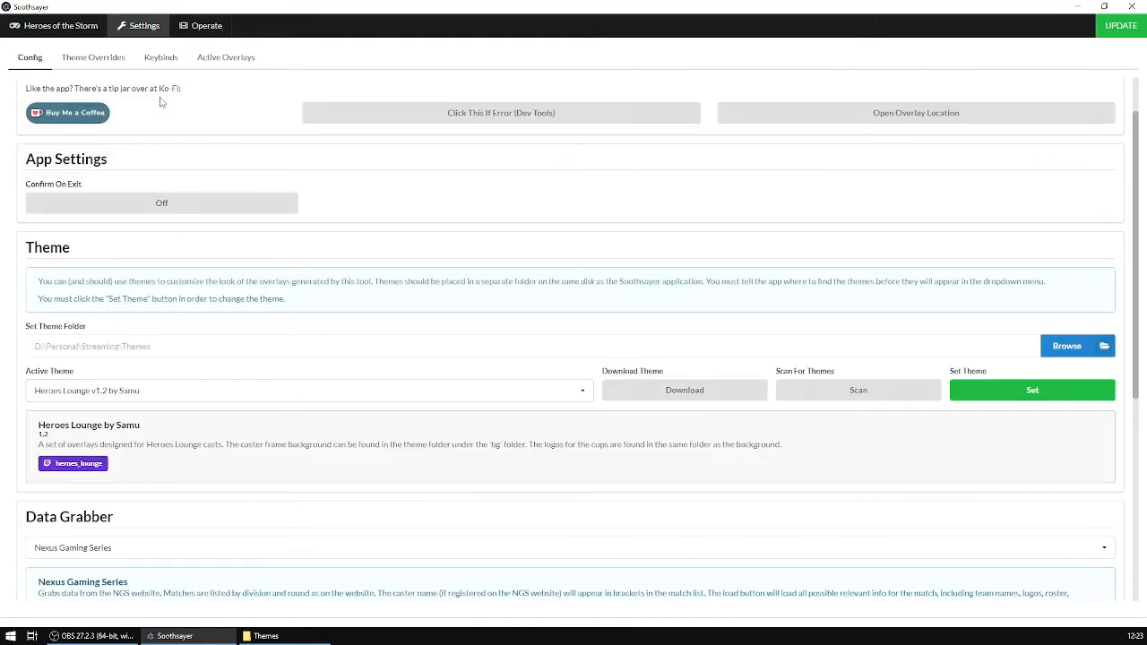
pyautogui.click(108, 59)
pyautogui.scroll(-3, 479, 389)
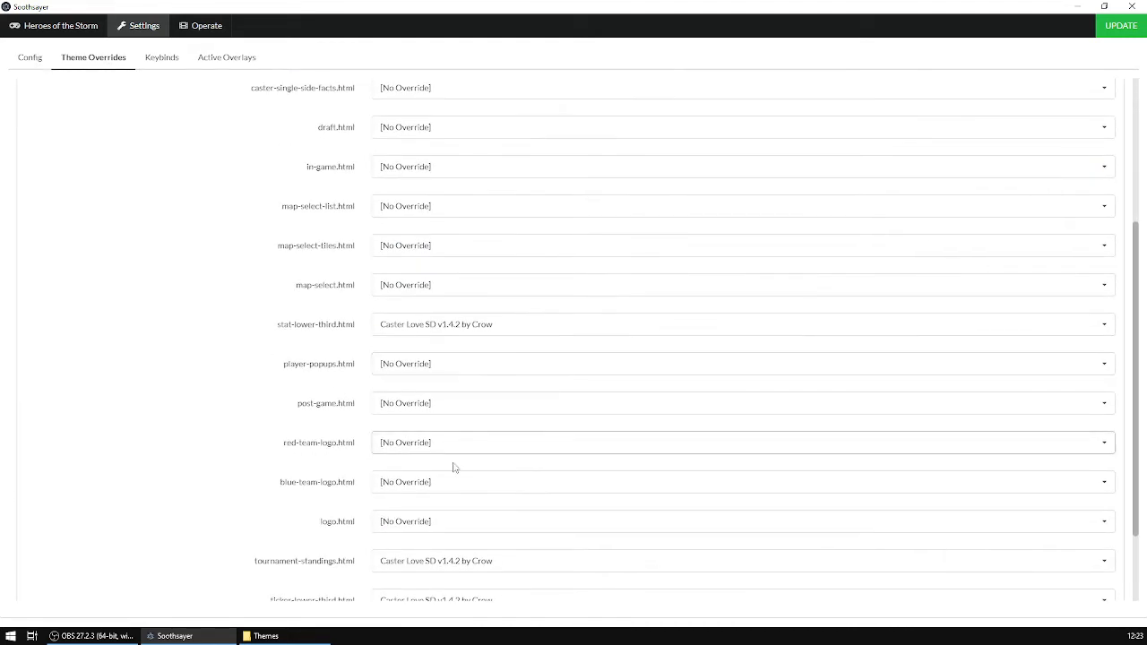
pyautogui.scroll(-1, 517, 515)
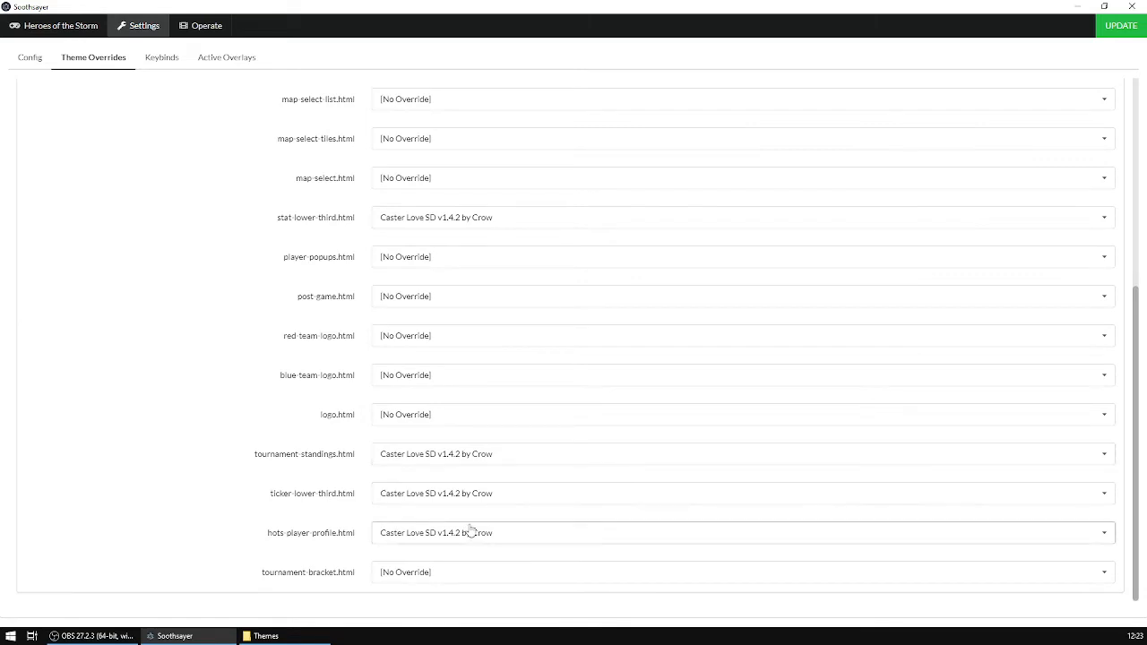
pyautogui.scroll(5, 456, 425)
pyautogui.click(491, 210)
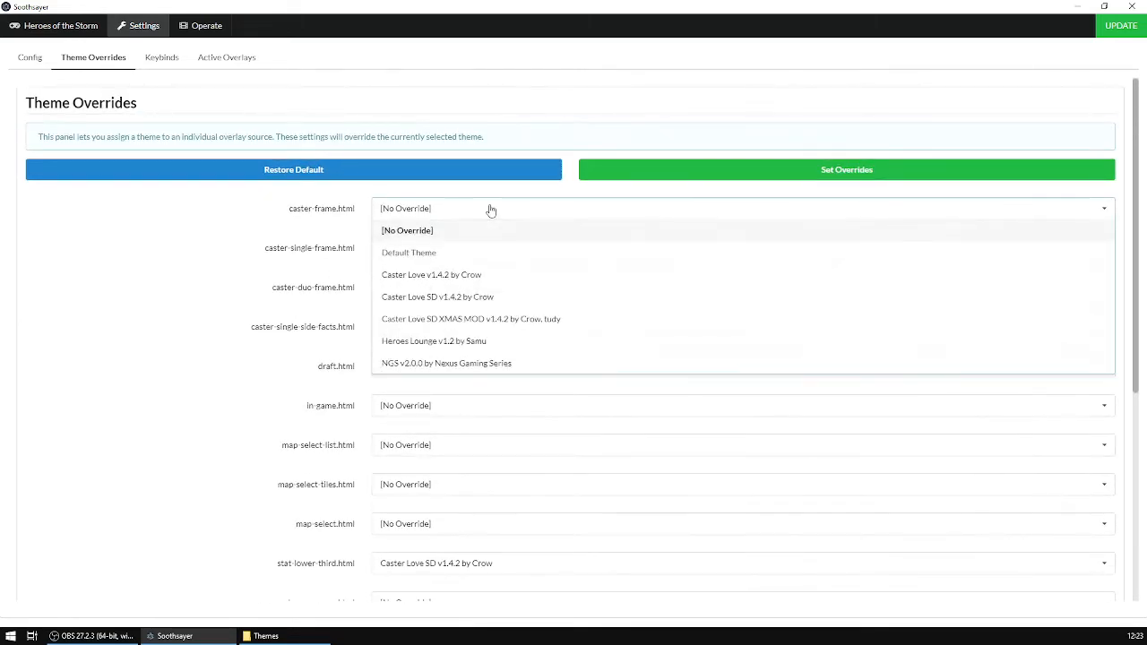
pyautogui.click(491, 210)
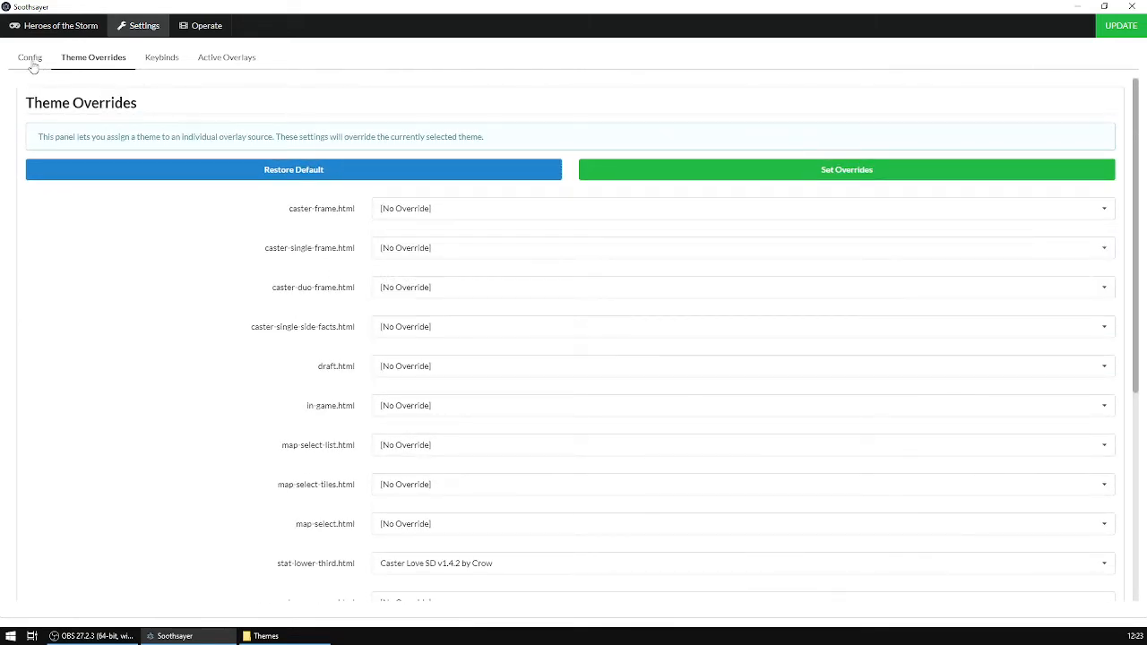
pyautogui.click(29, 57)
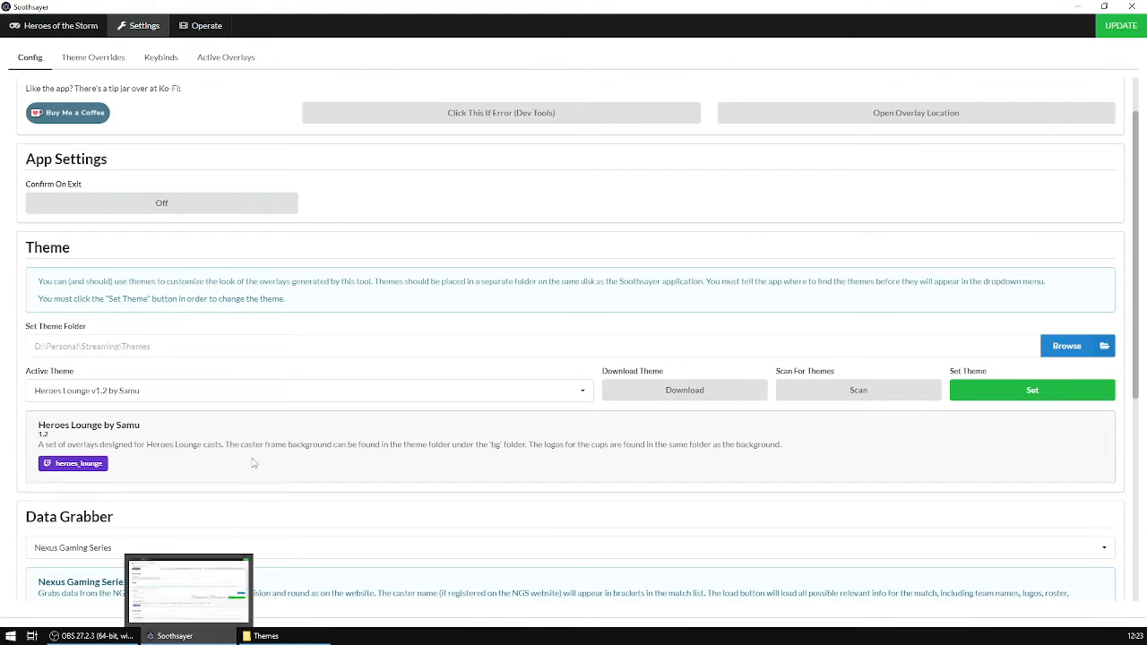
pyautogui.click(94, 59)
pyautogui.click(487, 213)
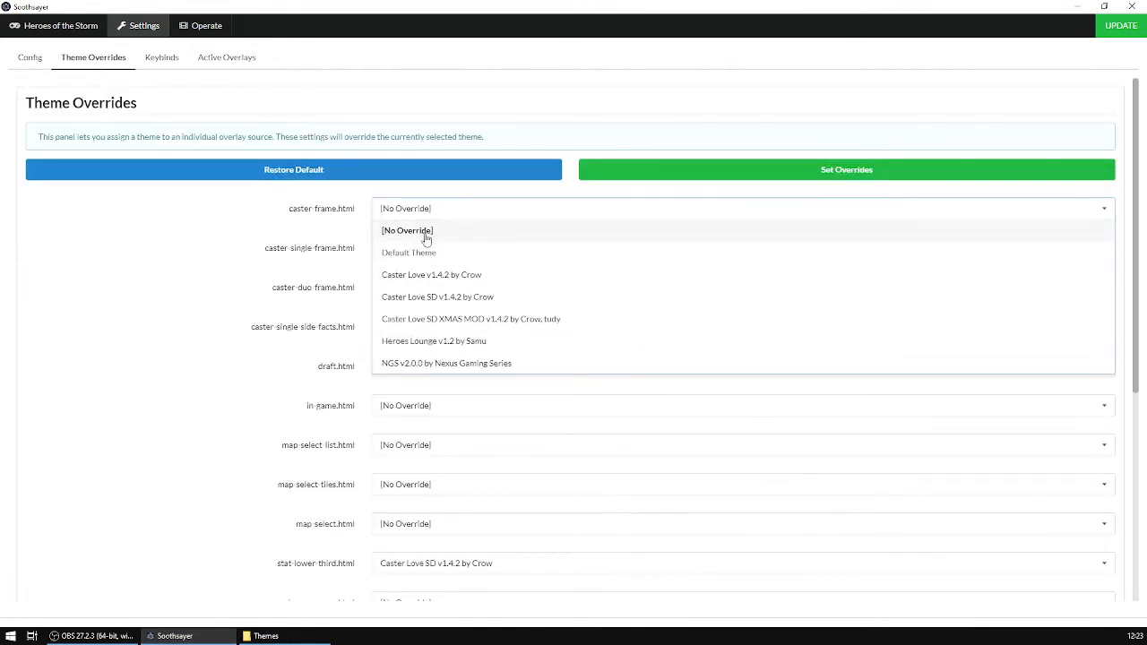
pyautogui.click(499, 216)
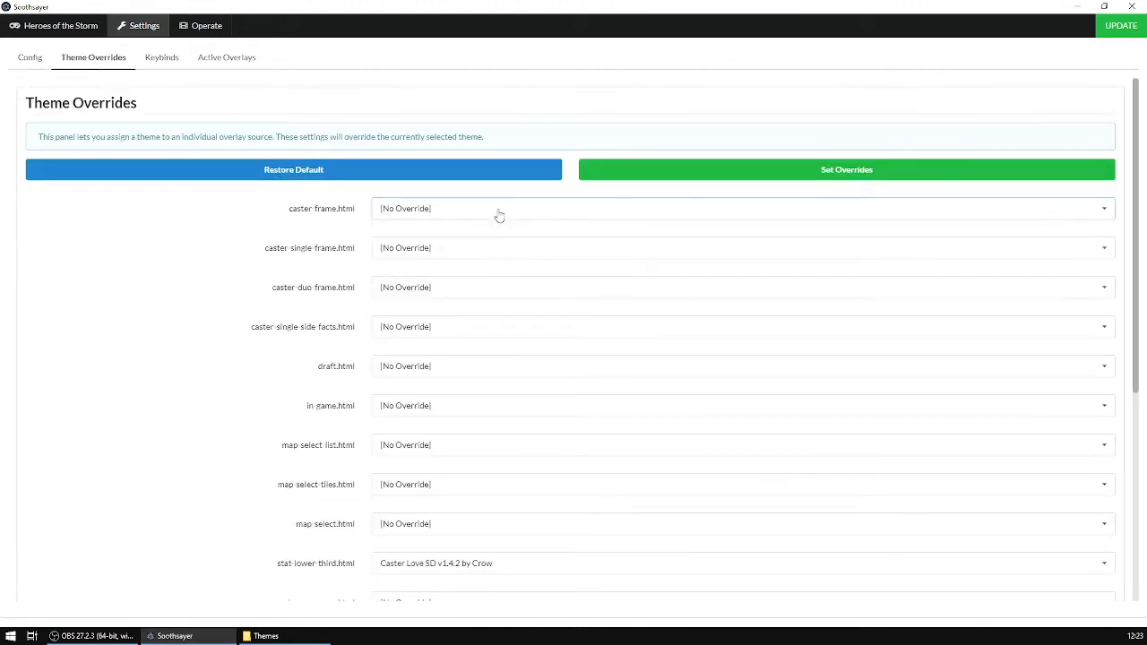
pyautogui.click(32, 59)
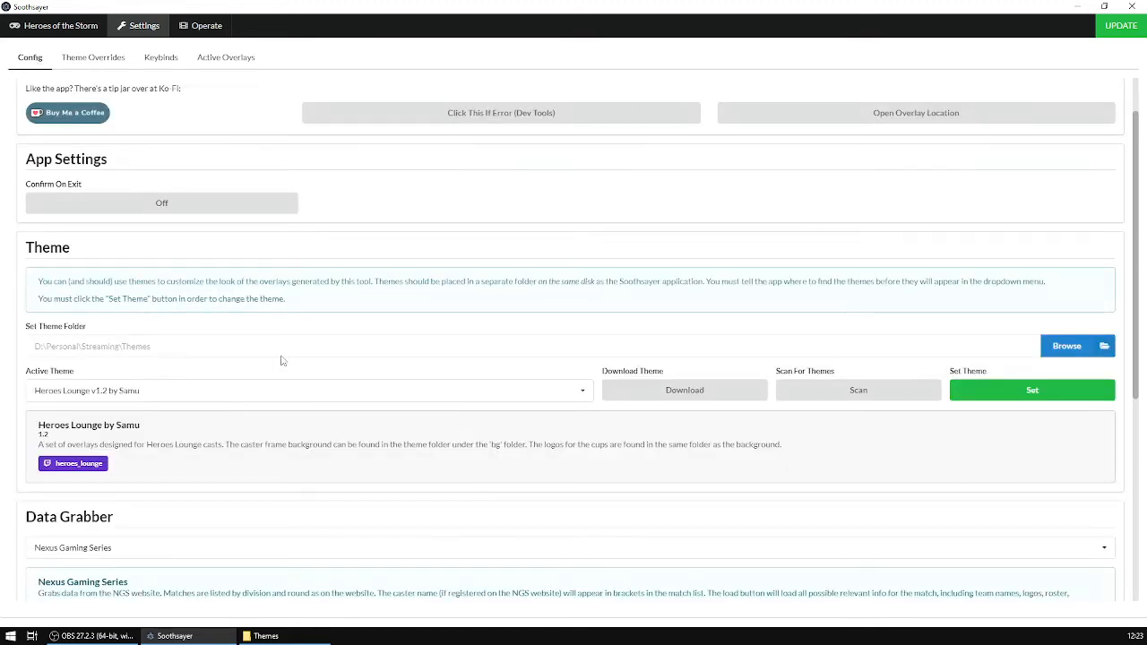
# Switch to OBS and preview the Pre-Game and Standings scenes.
pyautogui.click(175, 635)
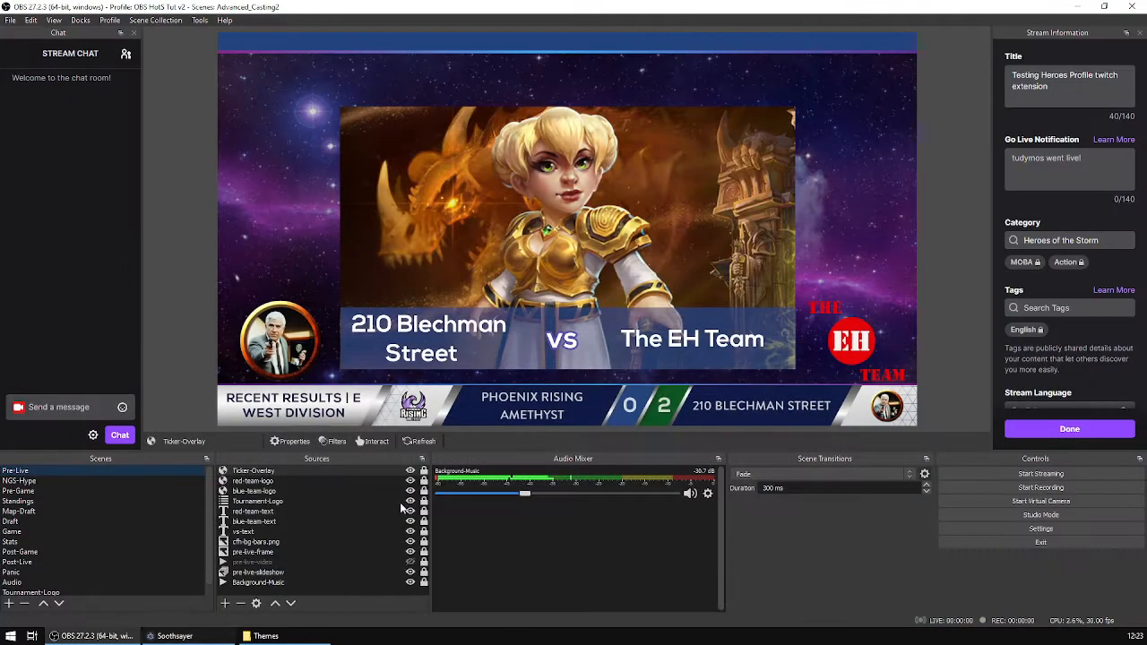
pyautogui.click(63, 491)
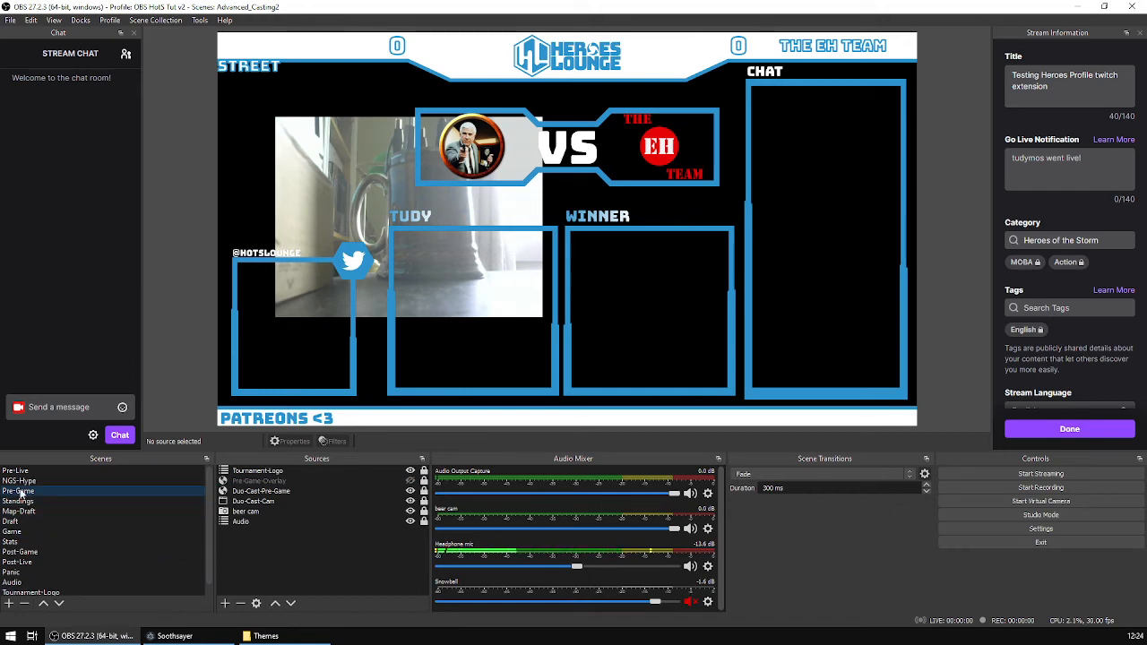
pyautogui.click(33, 504)
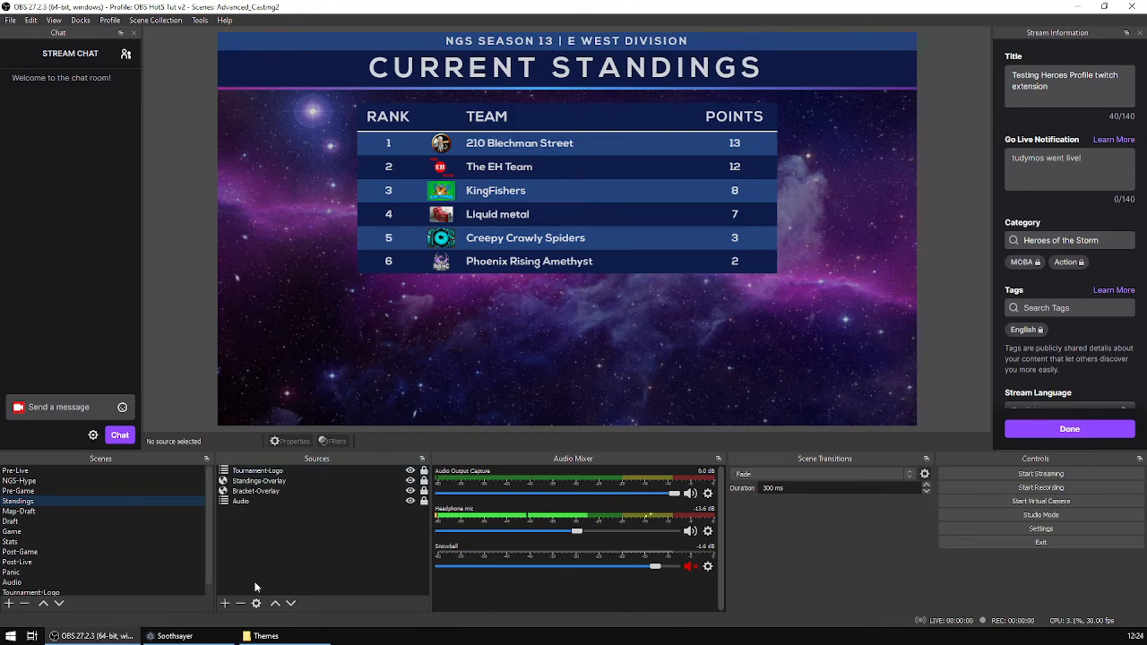
# Restore all Soothsayer theme overrides to their defaults and return to OBS.
pyautogui.click(172, 636)
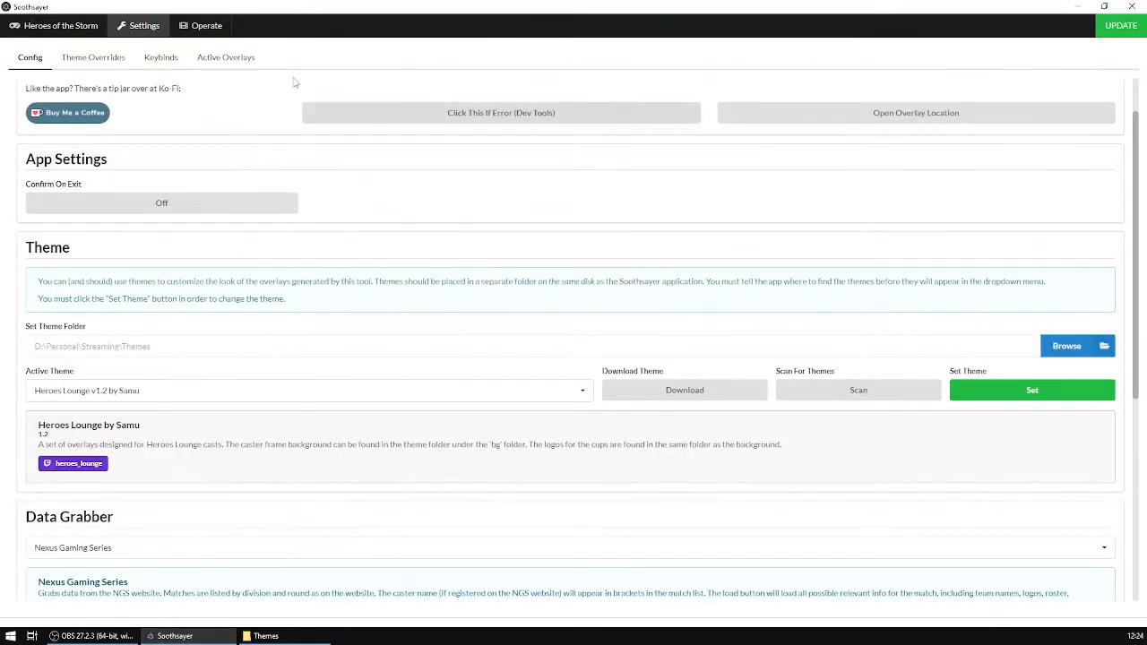
pyautogui.click(117, 56)
pyautogui.scroll(-2, 550, 387)
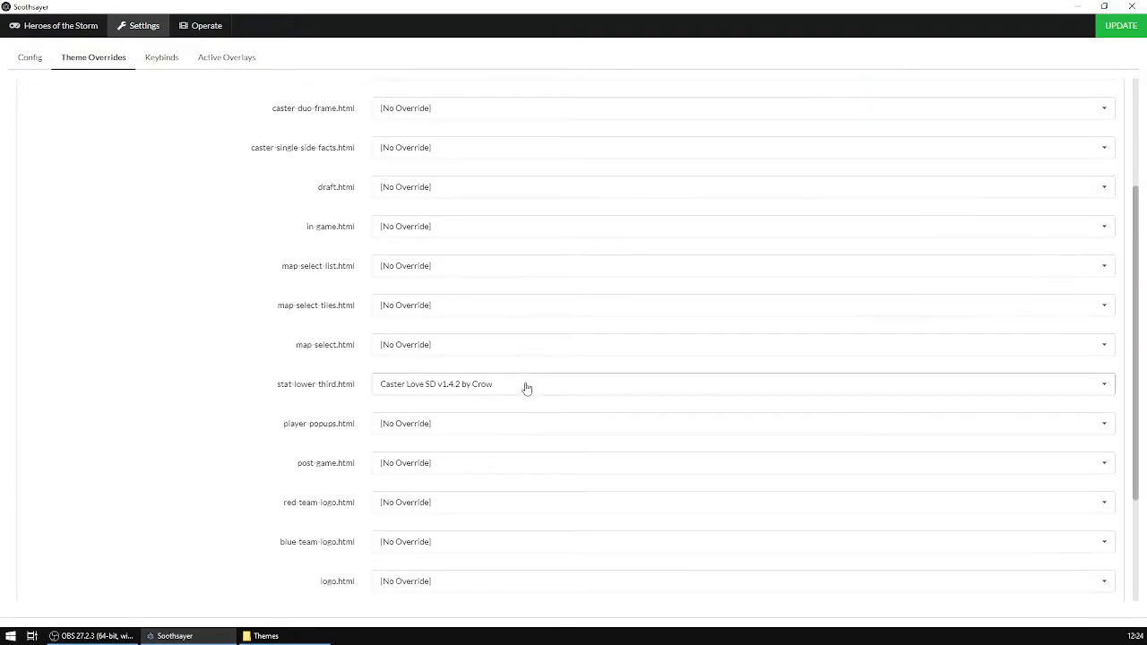
pyautogui.scroll(-2, 200, 382)
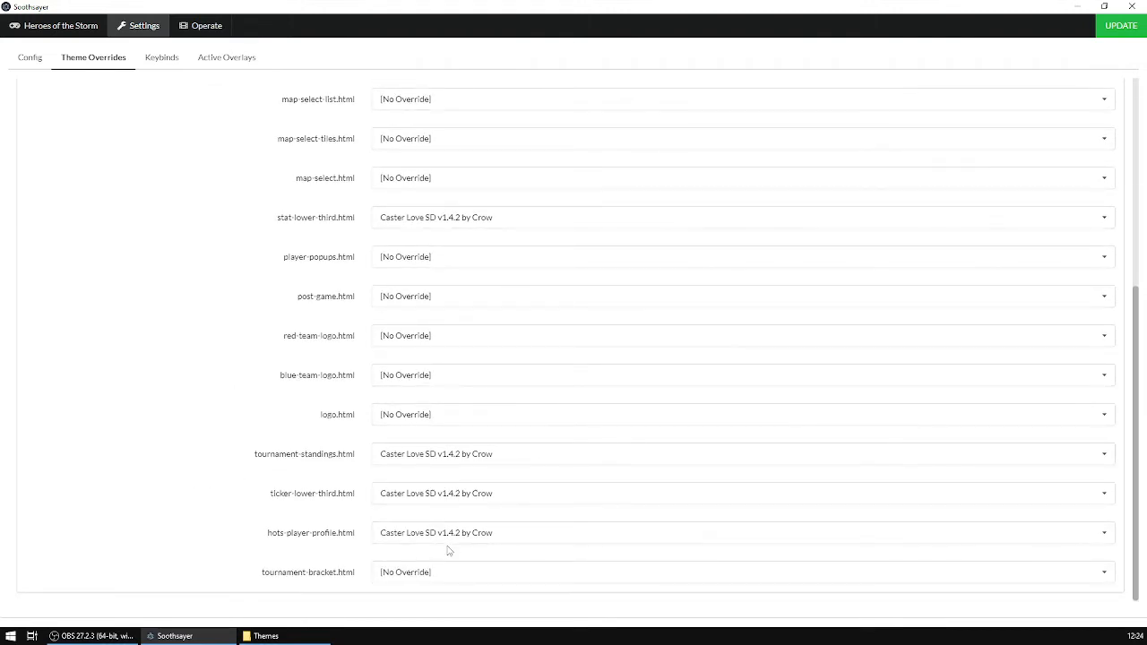
pyautogui.scroll(4, 228, 311)
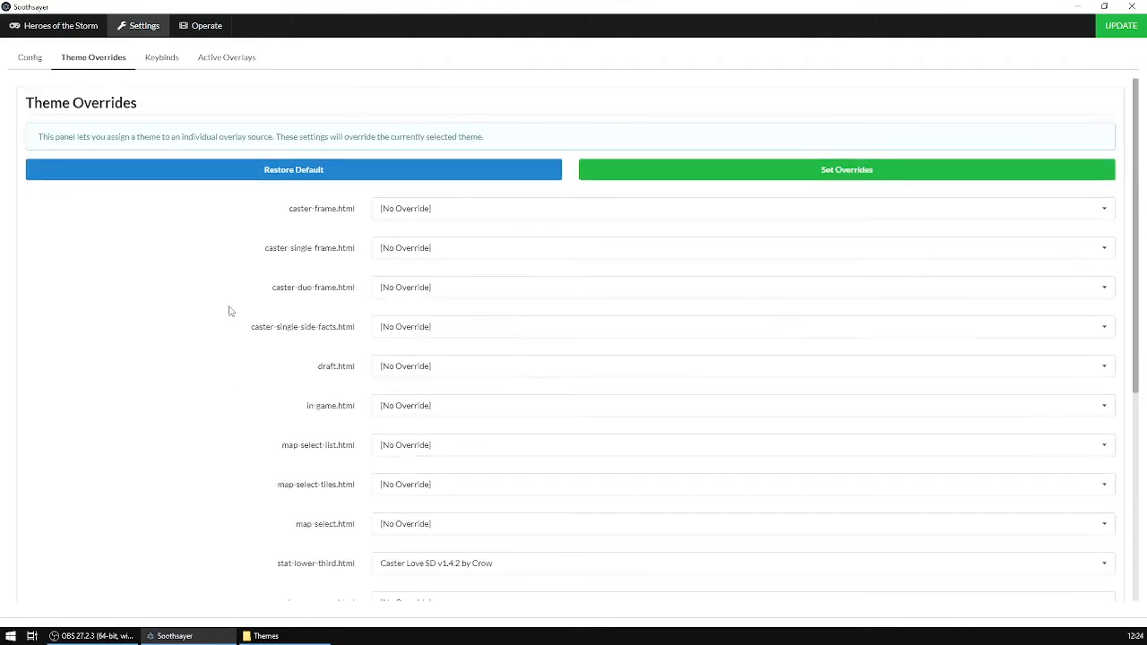
pyautogui.click(347, 172)
pyautogui.click(1119, 27)
pyautogui.click(1076, 6)
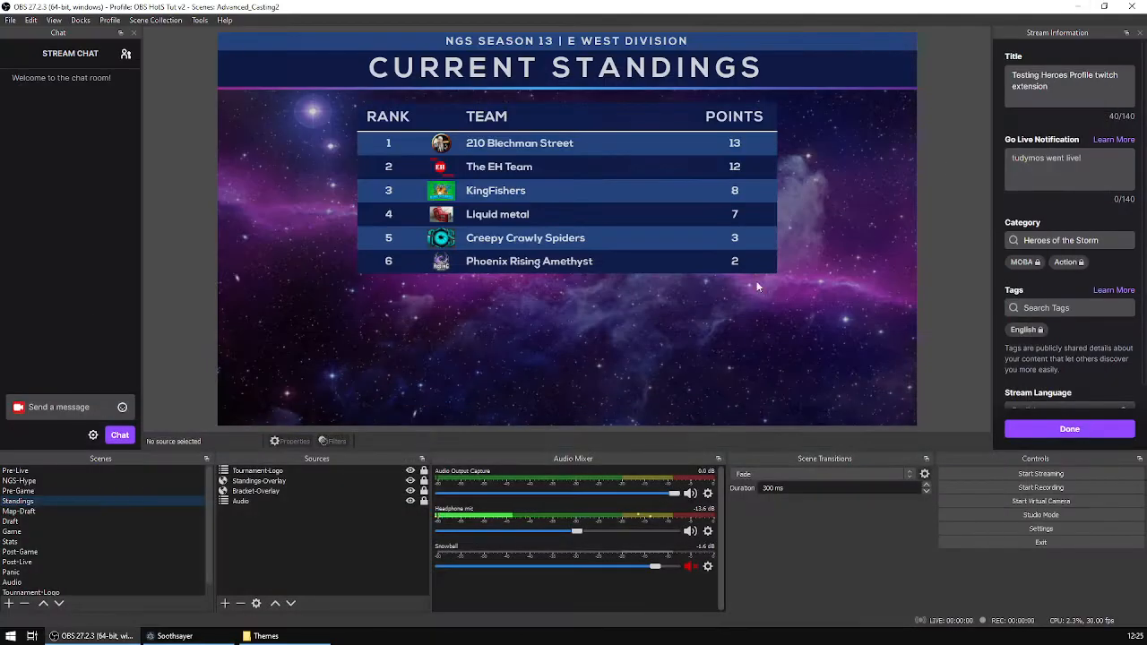
# Refresh the page cache of the Standings scene's Standings-Overlay browser source and confirm its properties.
pyautogui.click(54, 491)
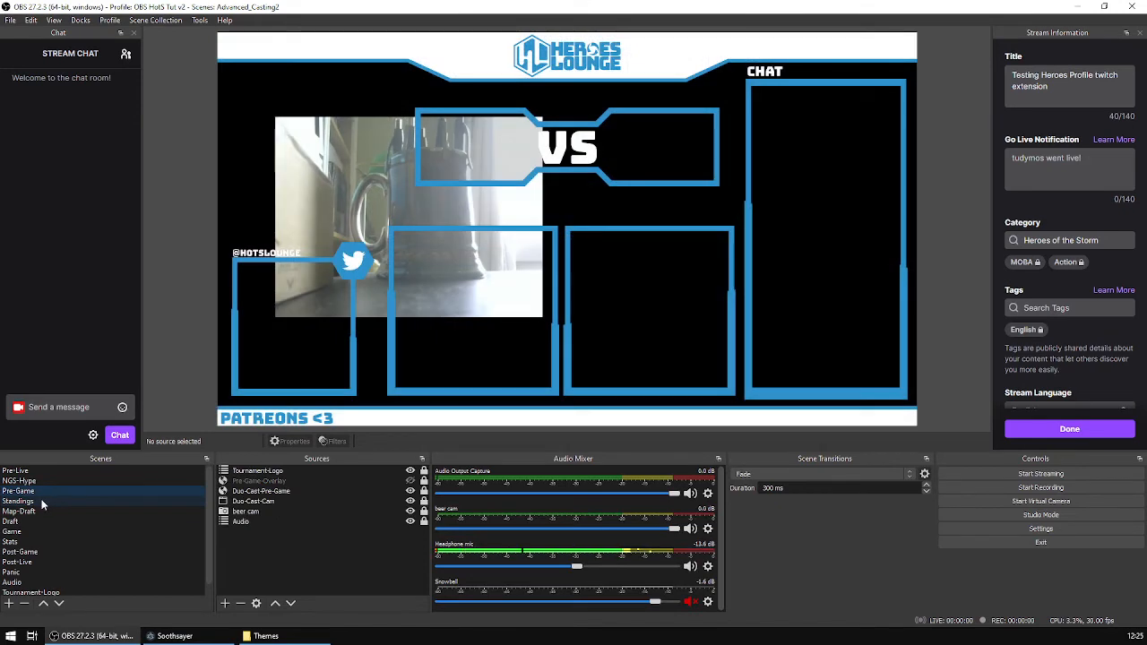
pyautogui.click(71, 501)
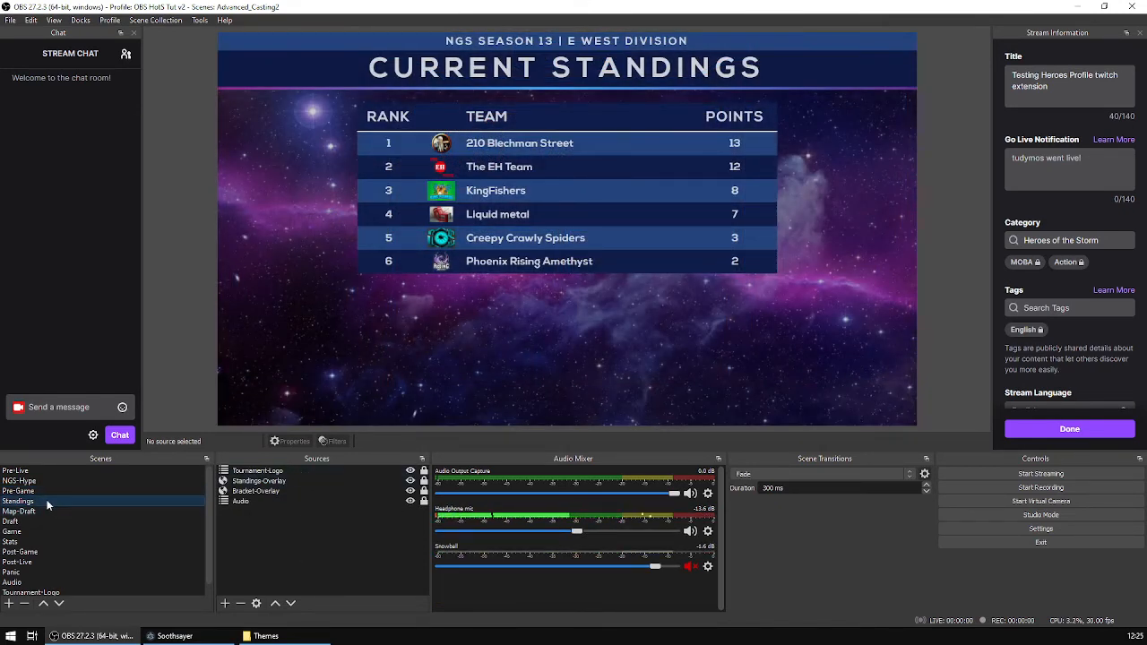
pyautogui.doubleClick(291, 482)
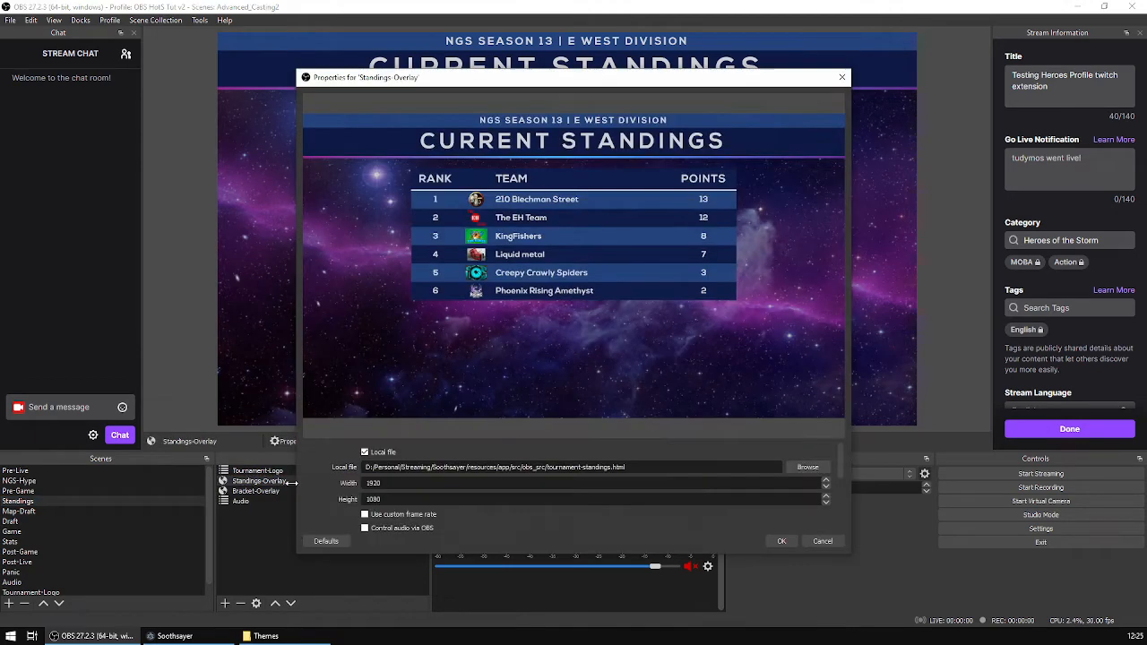
pyautogui.scroll(-5, 660, 534)
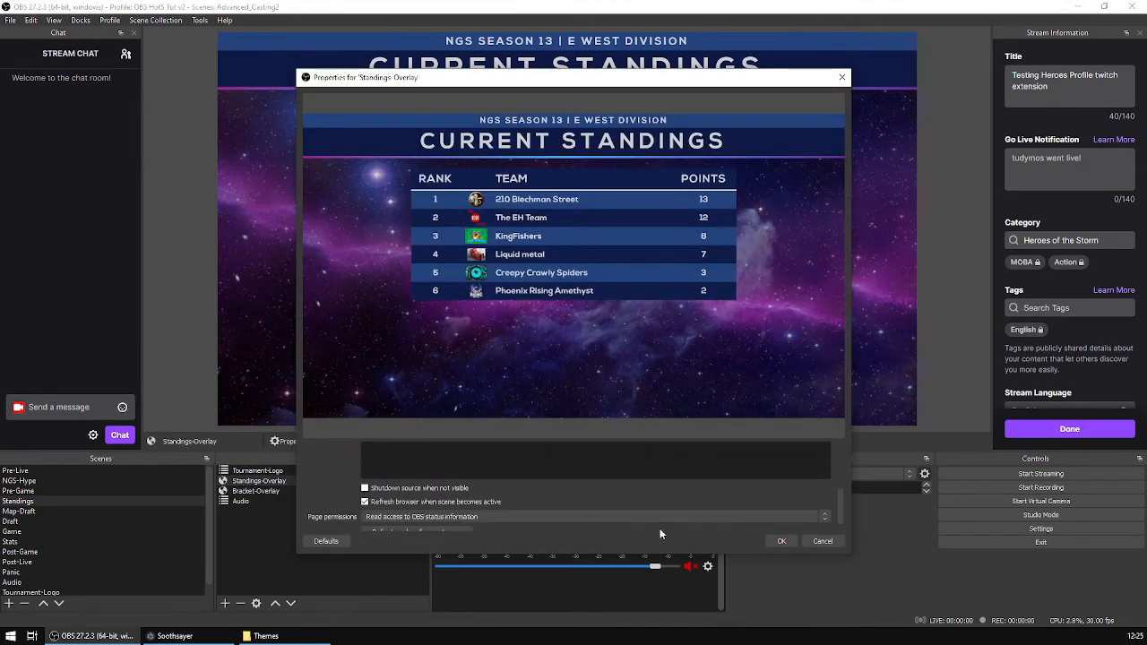
pyautogui.scroll(-1, 418, 536)
pyautogui.click(417, 521)
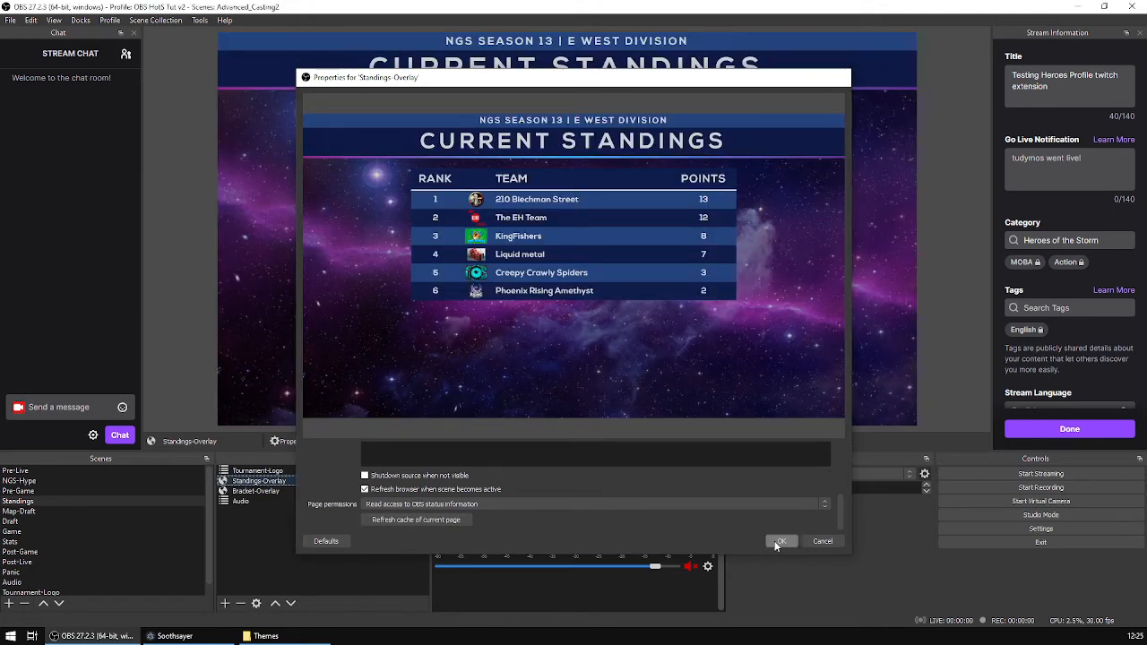
pyautogui.click(779, 542)
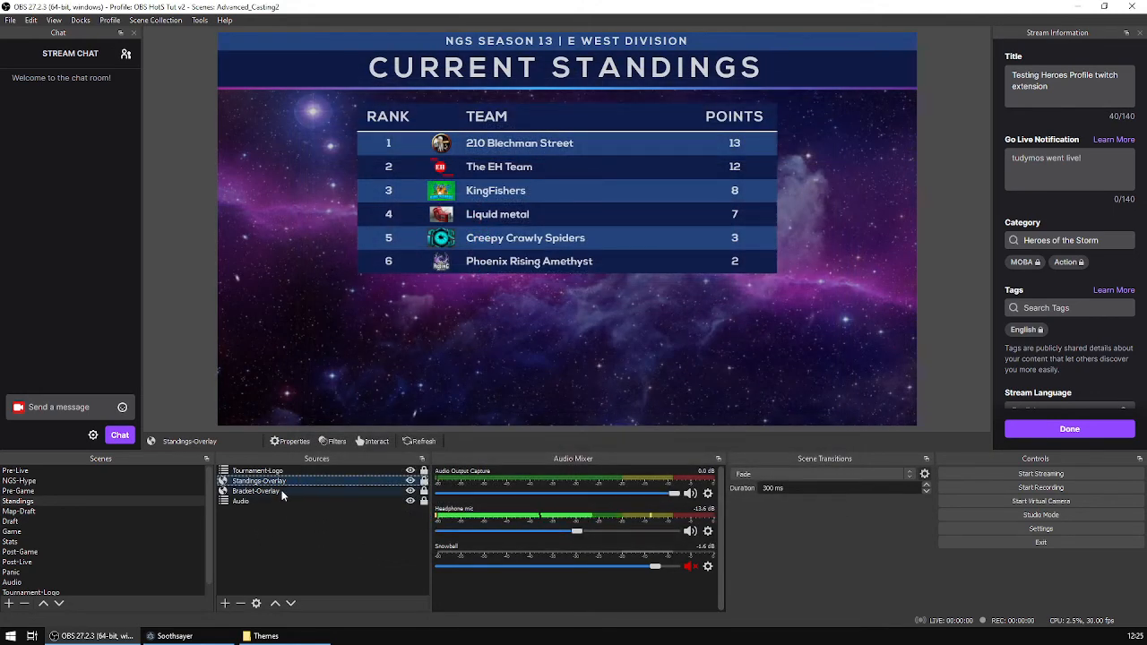
# Preview the Pre-Live, Standings, Map-Draft, Draft, Game and Stats scenes.
pyautogui.click(67, 473)
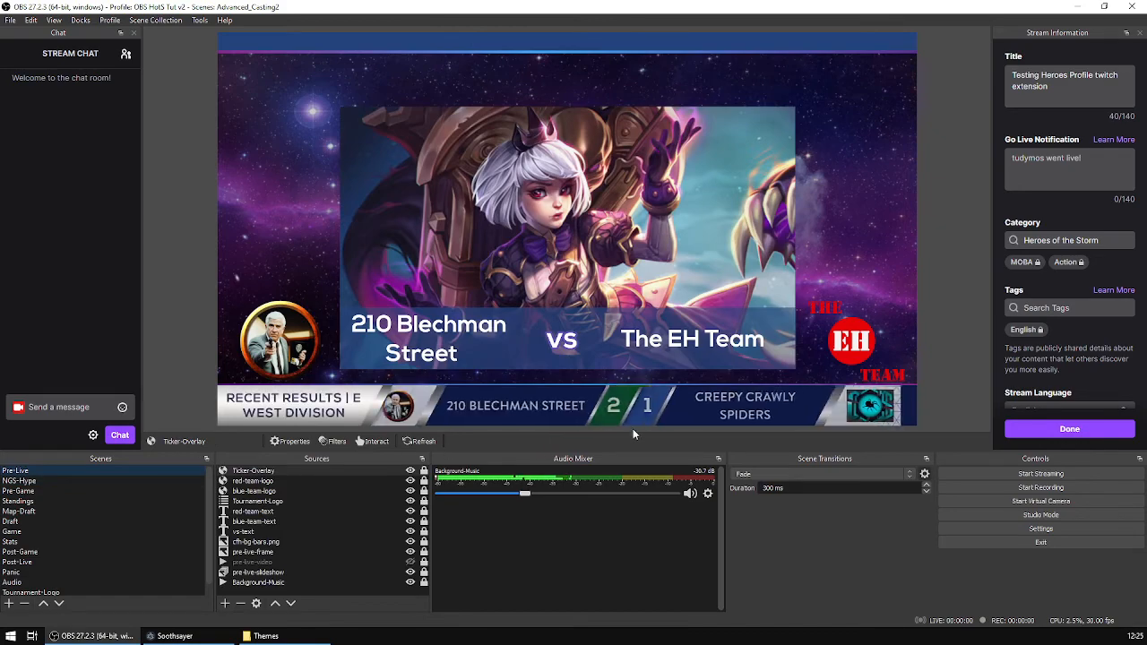
pyautogui.click(29, 502)
pyautogui.click(27, 512)
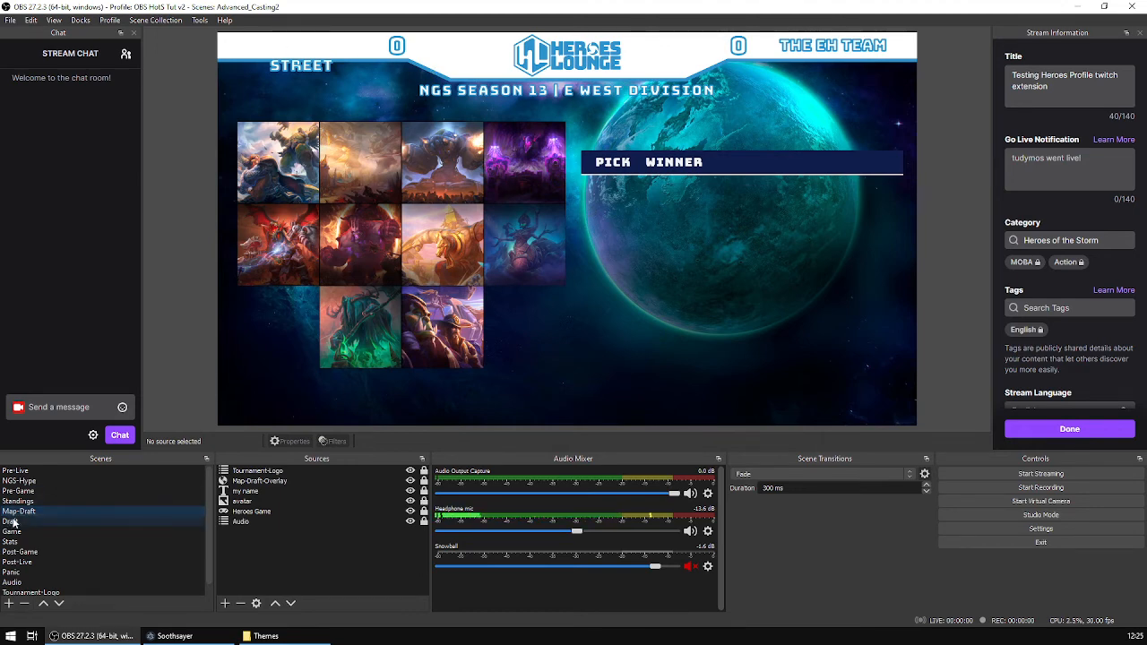
pyautogui.click(178, 520)
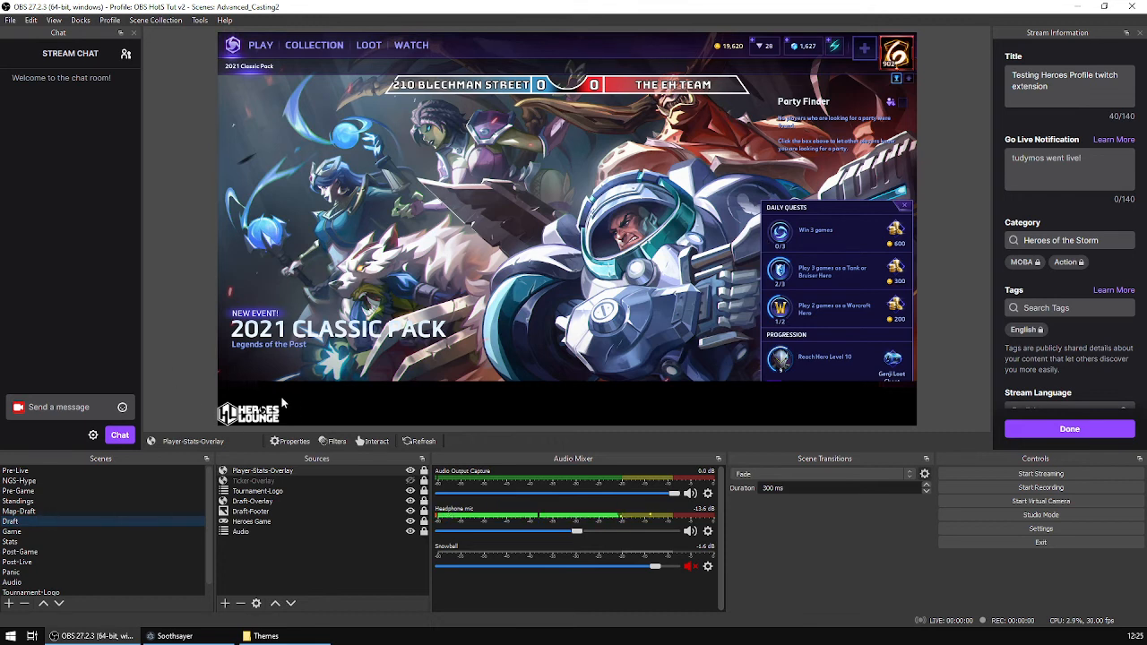
pyautogui.click(47, 532)
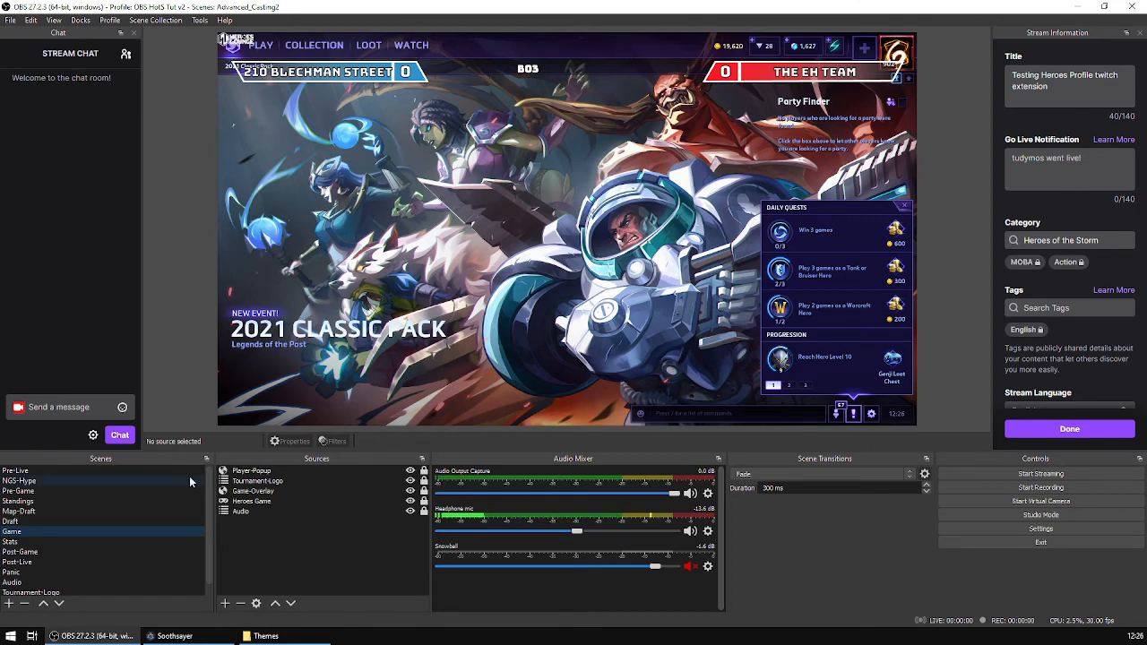
pyautogui.click(43, 542)
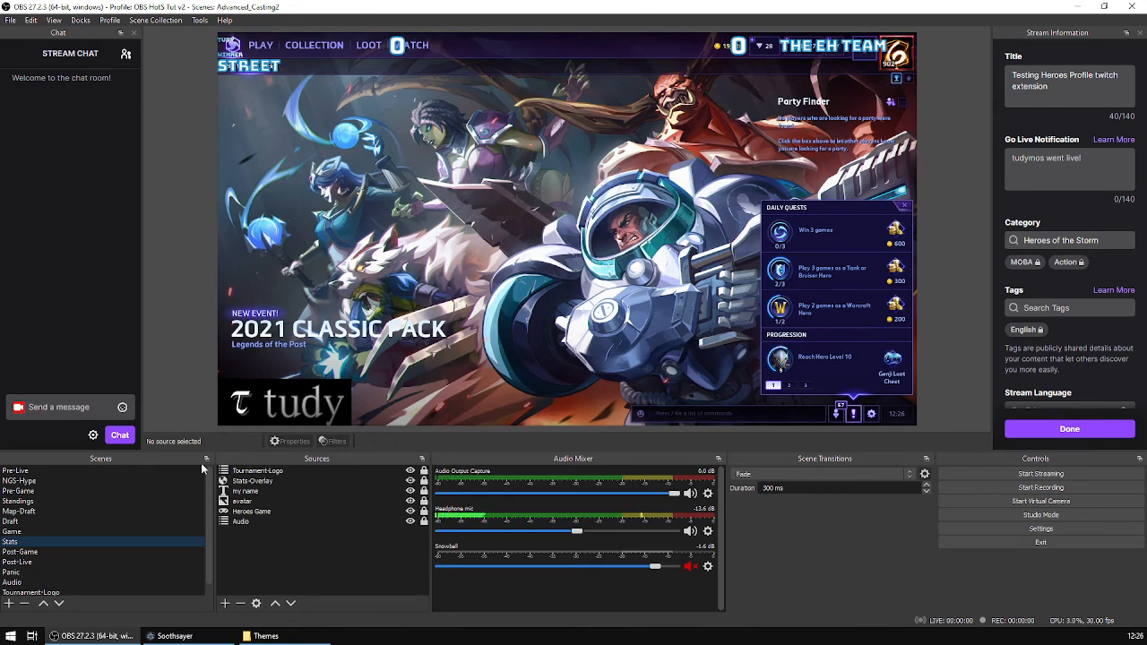
# Override post-game.html with the Caster Love SD v1.4.2 by Crow theme, apply the overrides and return to OBS.
pyautogui.click(230, 631)
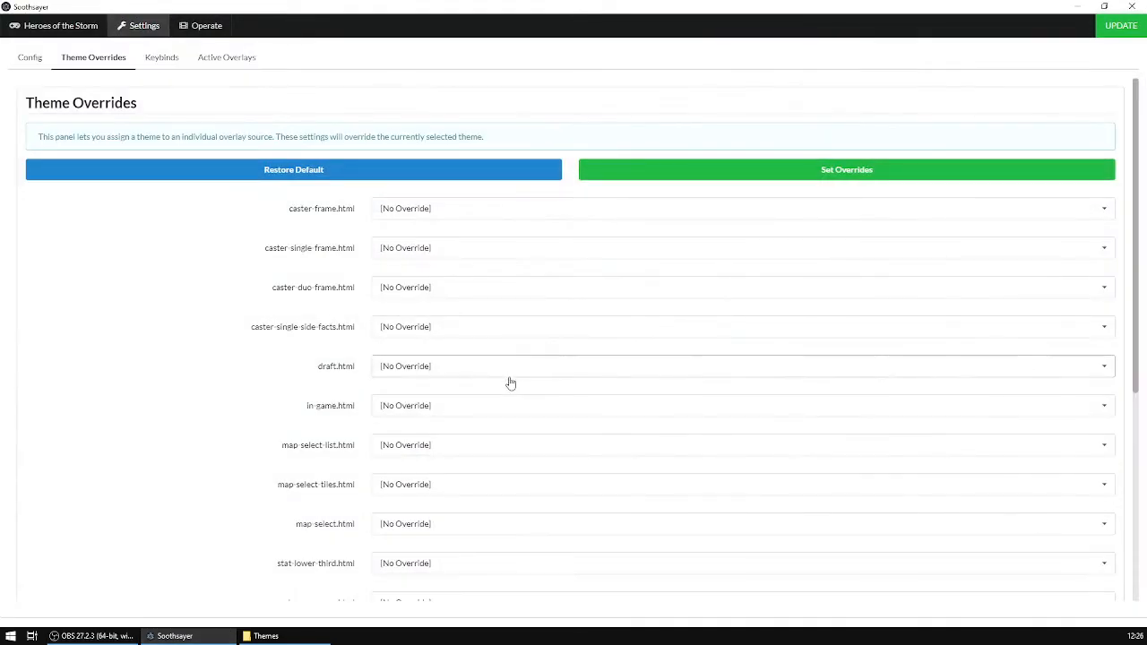
pyautogui.scroll(-2, 220, 397)
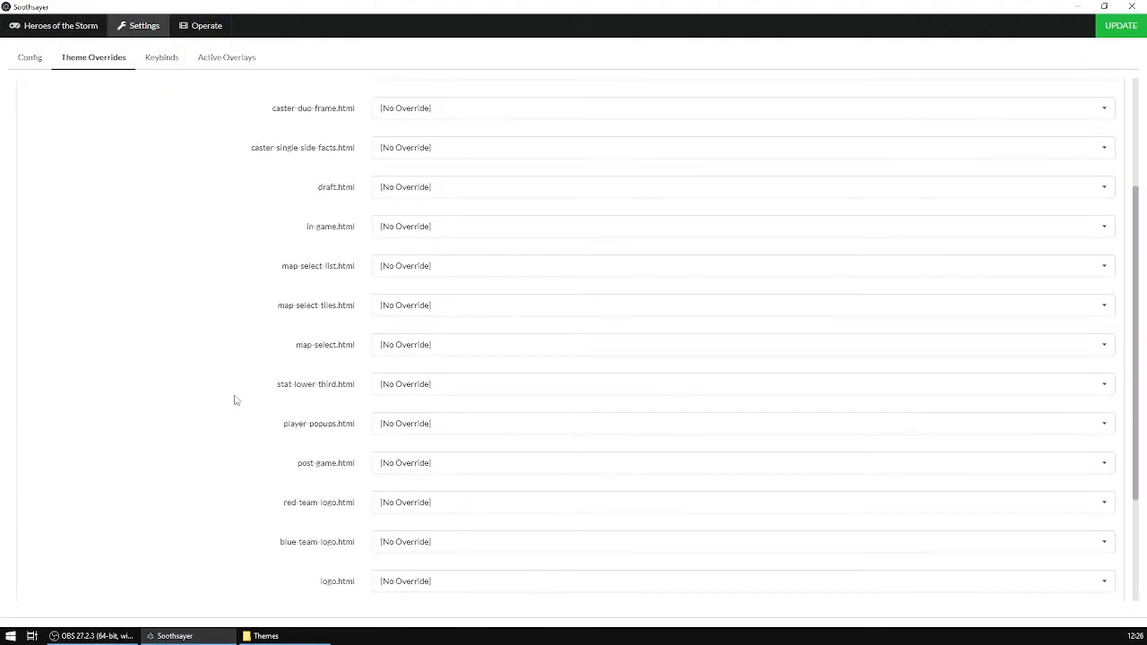
pyautogui.click(498, 464)
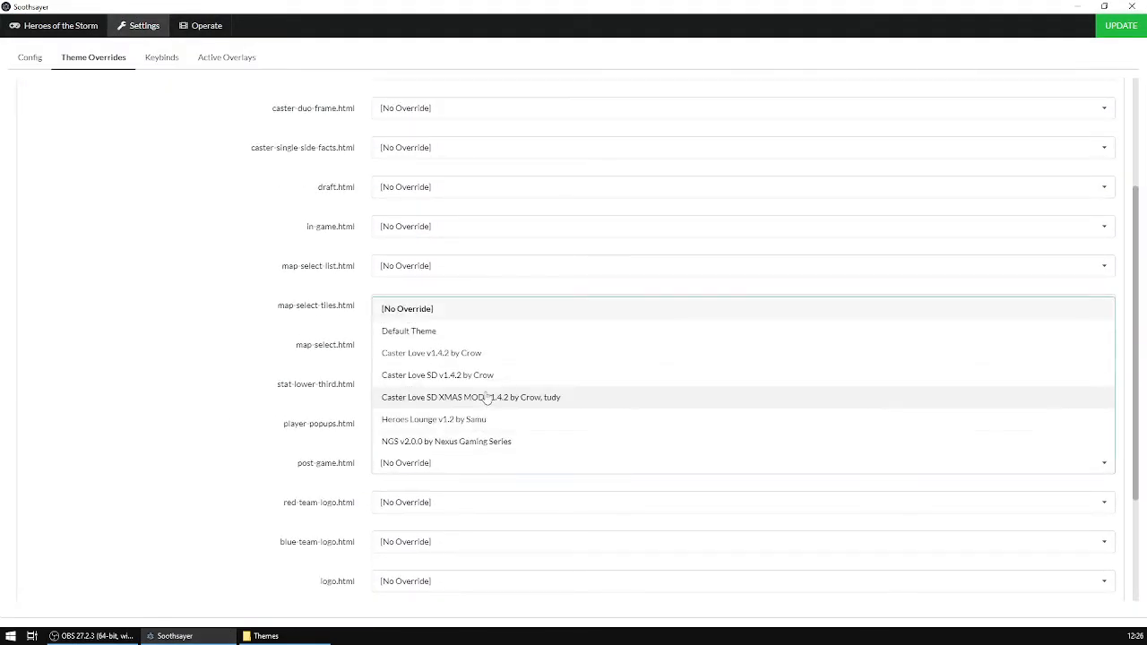
pyautogui.click(512, 374)
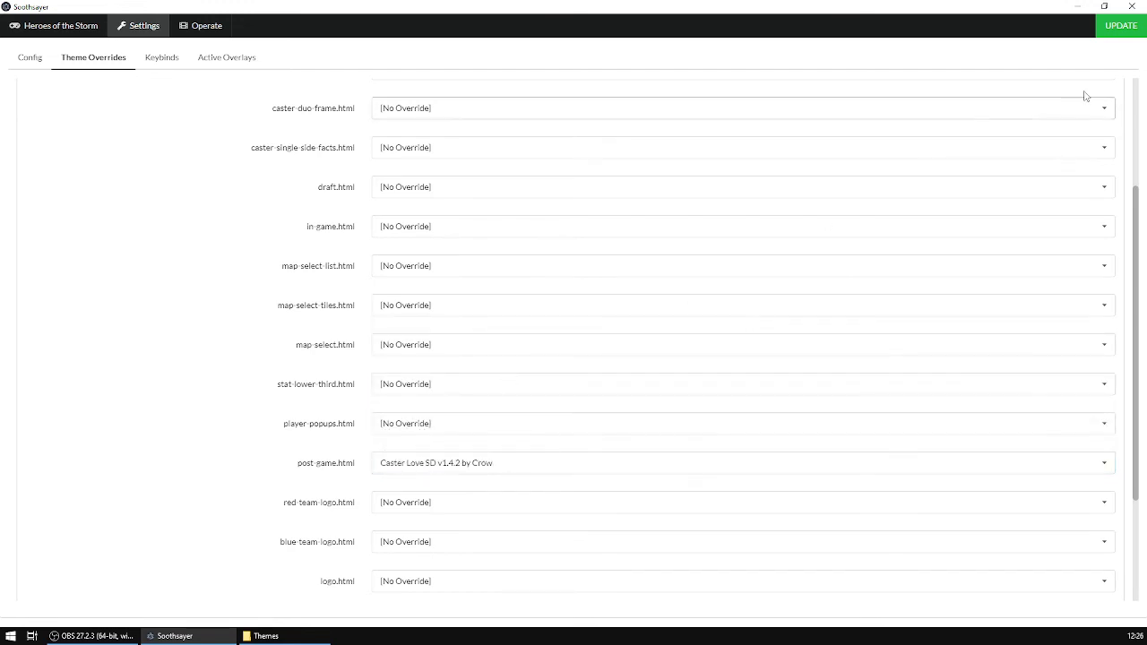
pyautogui.scroll(3, 1075, 161)
pyautogui.click(1011, 179)
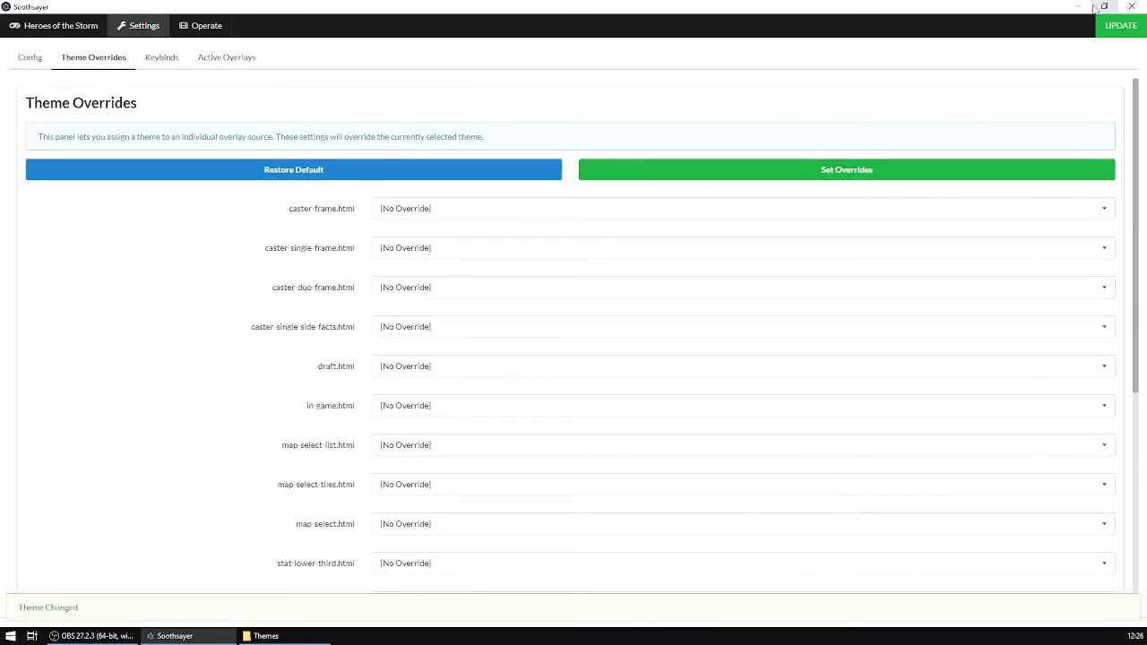
pyautogui.click(1079, 7)
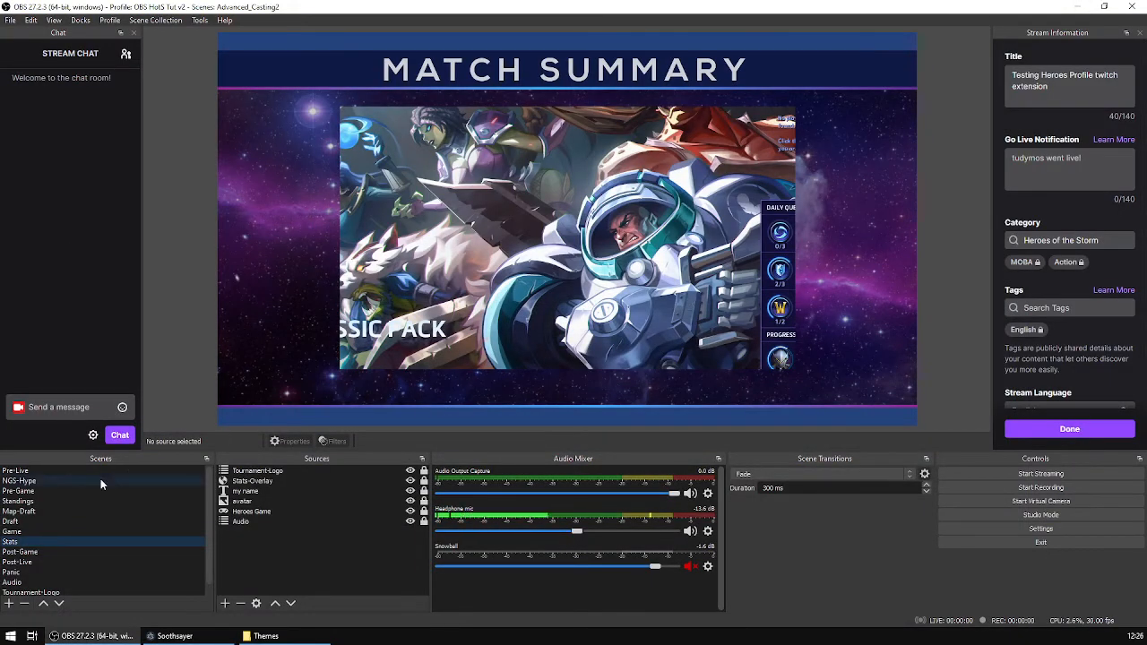
# Preview the Post-Game, Post-Live and Panic scenes.
pyautogui.click(43, 553)
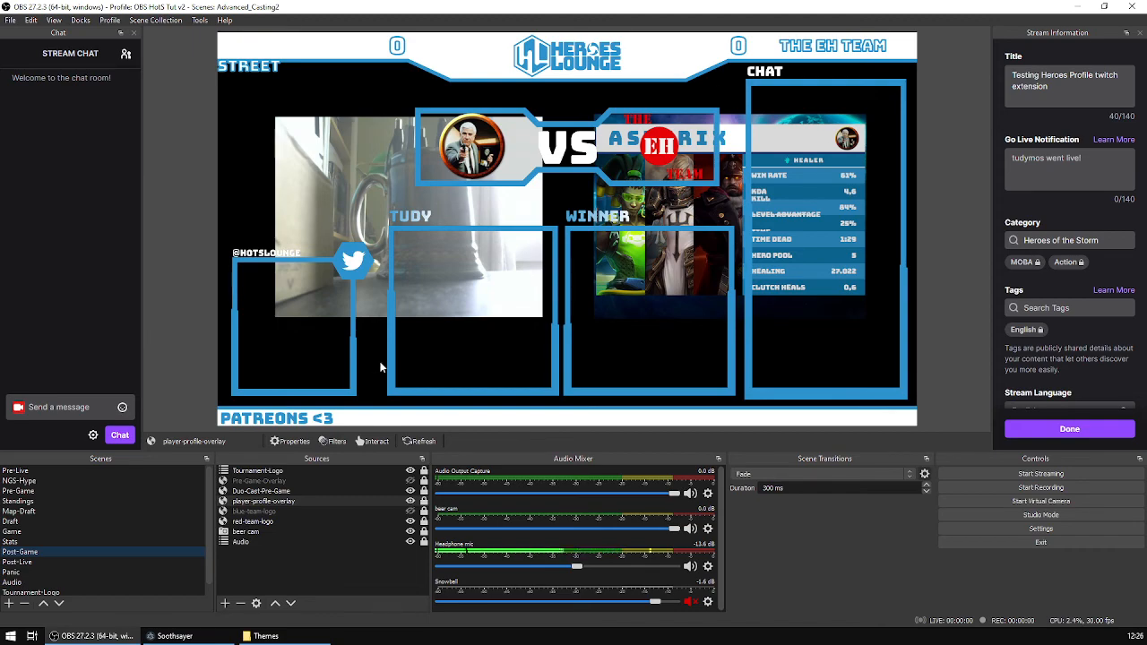
pyautogui.click(66, 563)
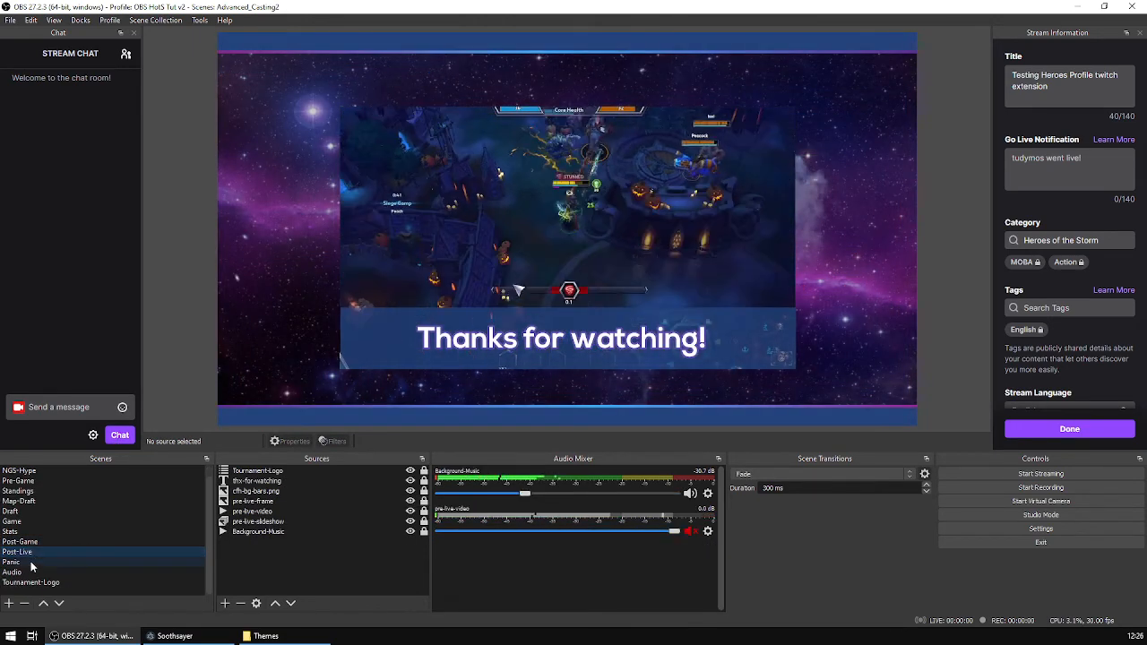
pyautogui.click(88, 572)
pyautogui.scroll(-1, 87, 552)
pyautogui.scroll(1, 87, 551)
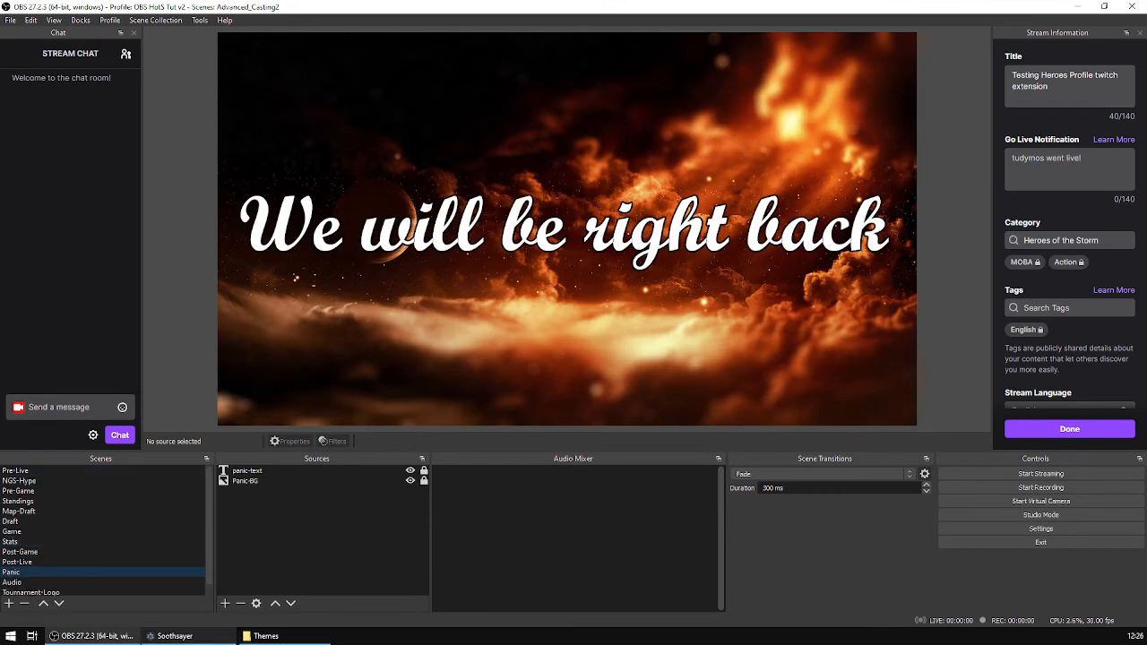
# Set Soothsayer's active theme to Caster Love SD v1.4.2 by Crow.
pyautogui.click(173, 635)
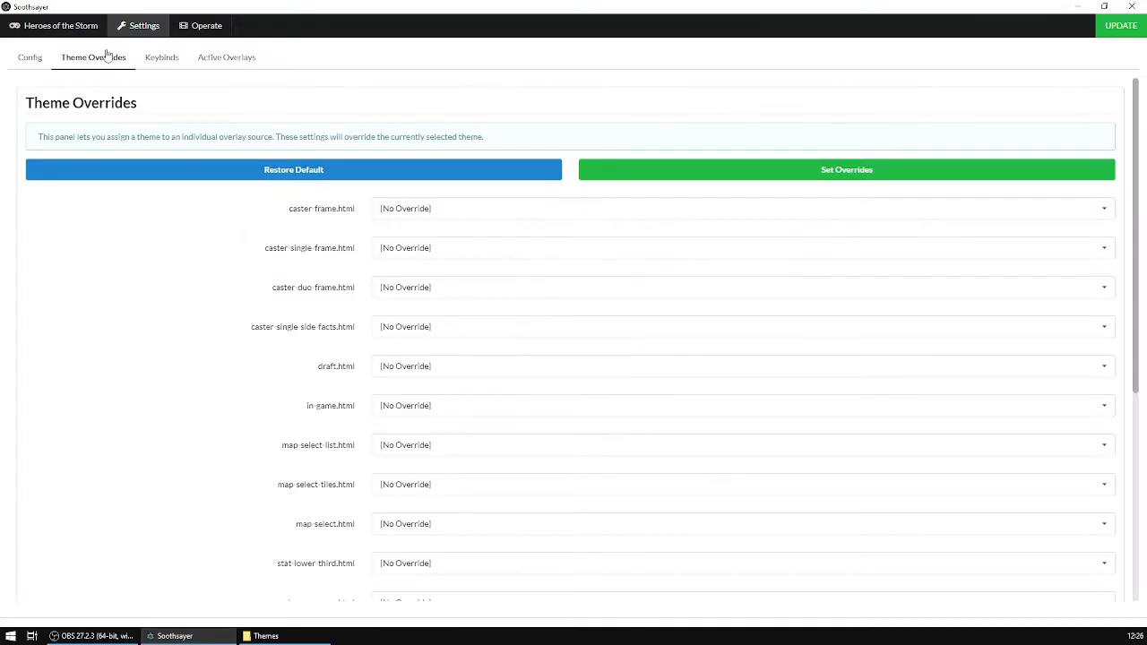
pyautogui.click(30, 57)
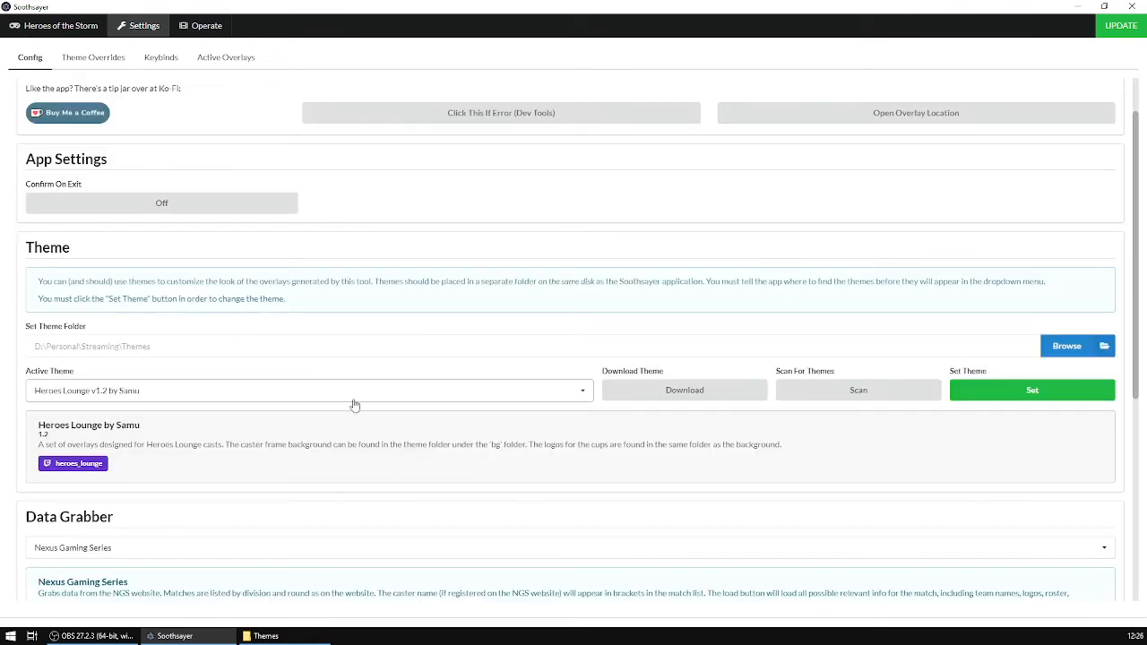
pyautogui.click(560, 394)
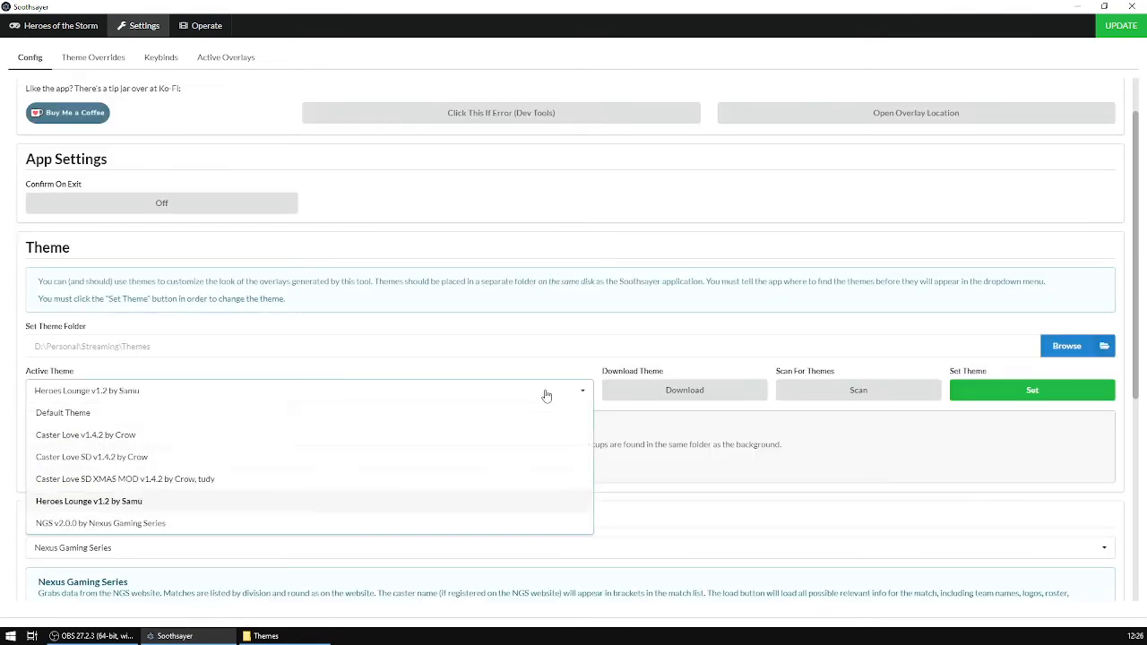
pyautogui.click(148, 458)
pyautogui.click(1031, 390)
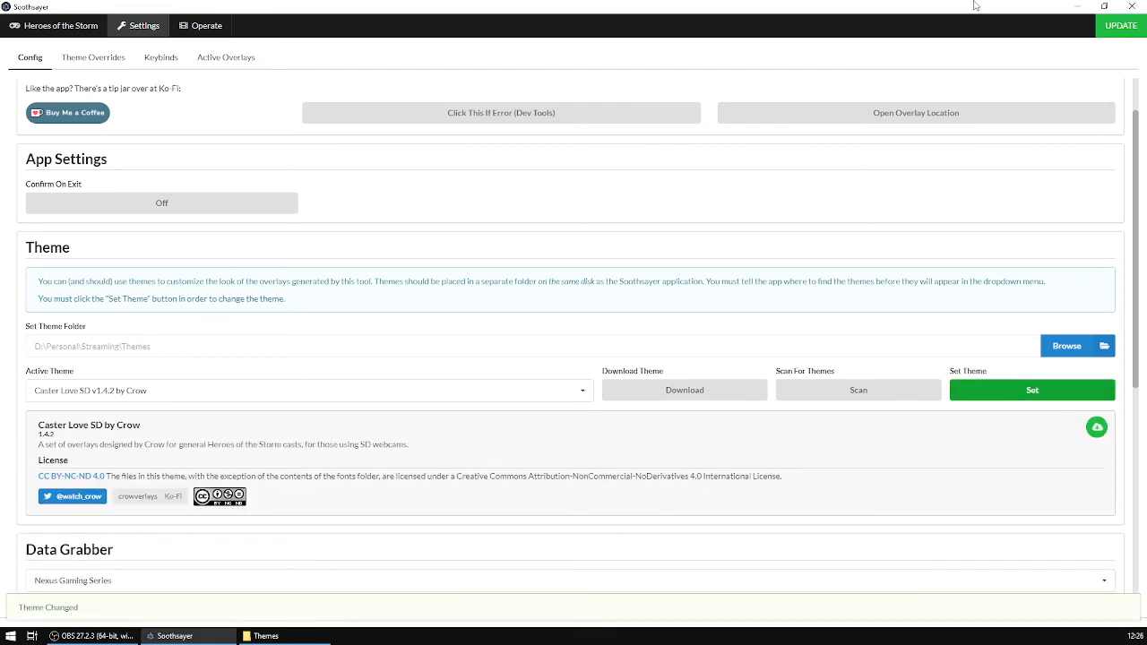
# Apply the theme overrides again and switch back to OBS.
pyautogui.click(95, 59)
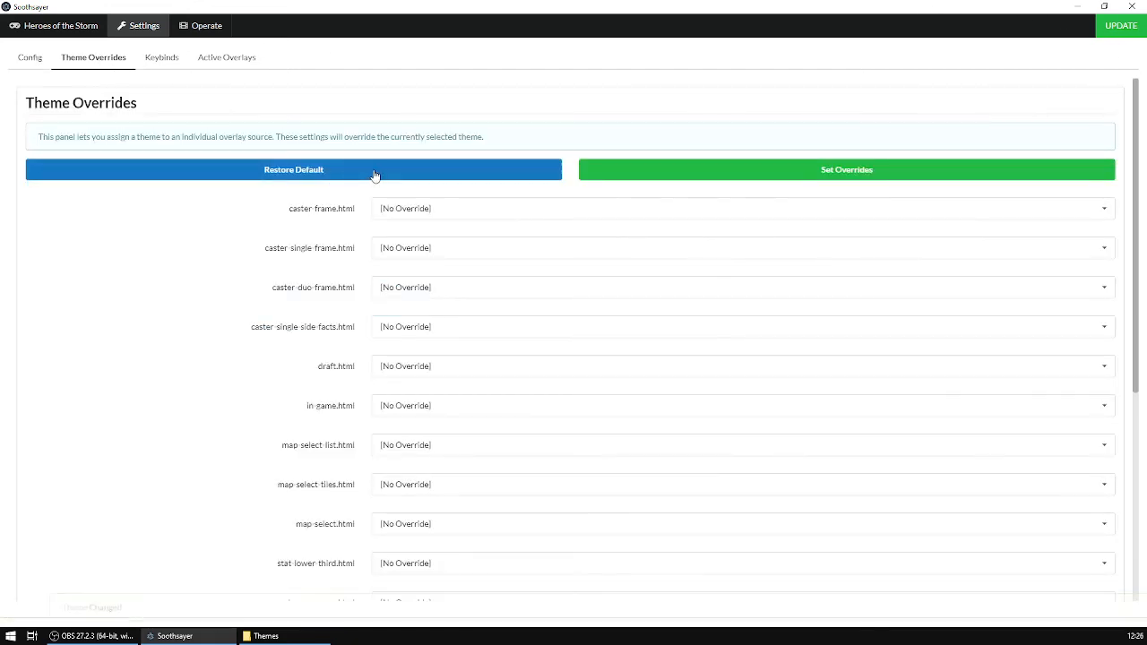
pyautogui.scroll(-5, 268, 345)
pyautogui.scroll(5, 678, 351)
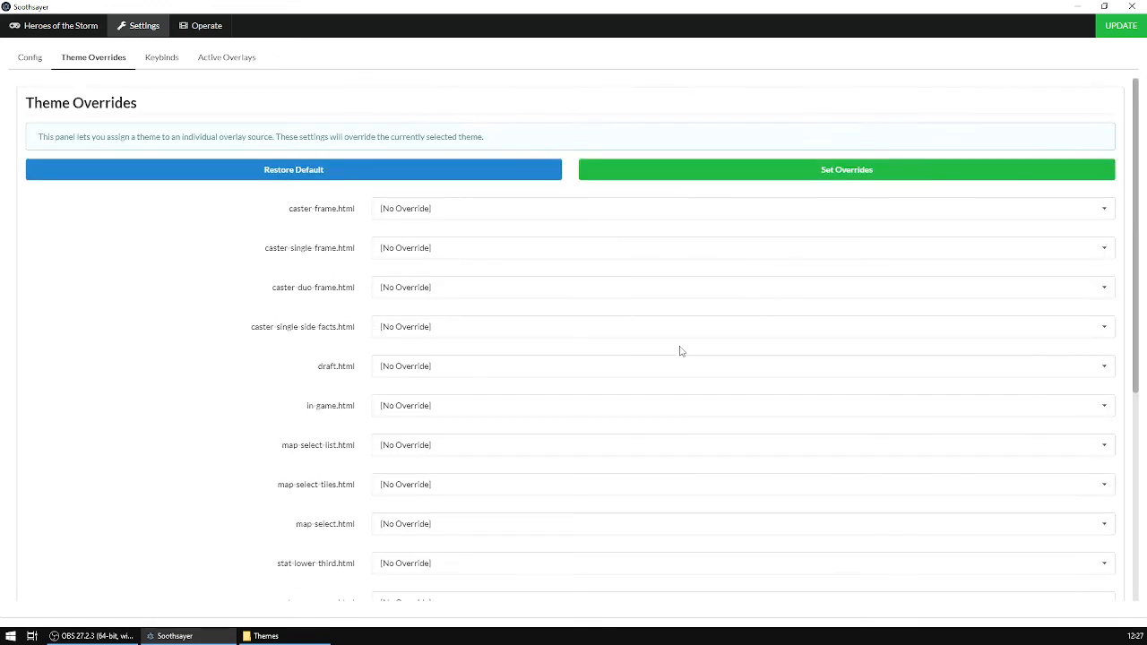
pyautogui.click(854, 176)
pyautogui.hotkey('alt', 'Tab')
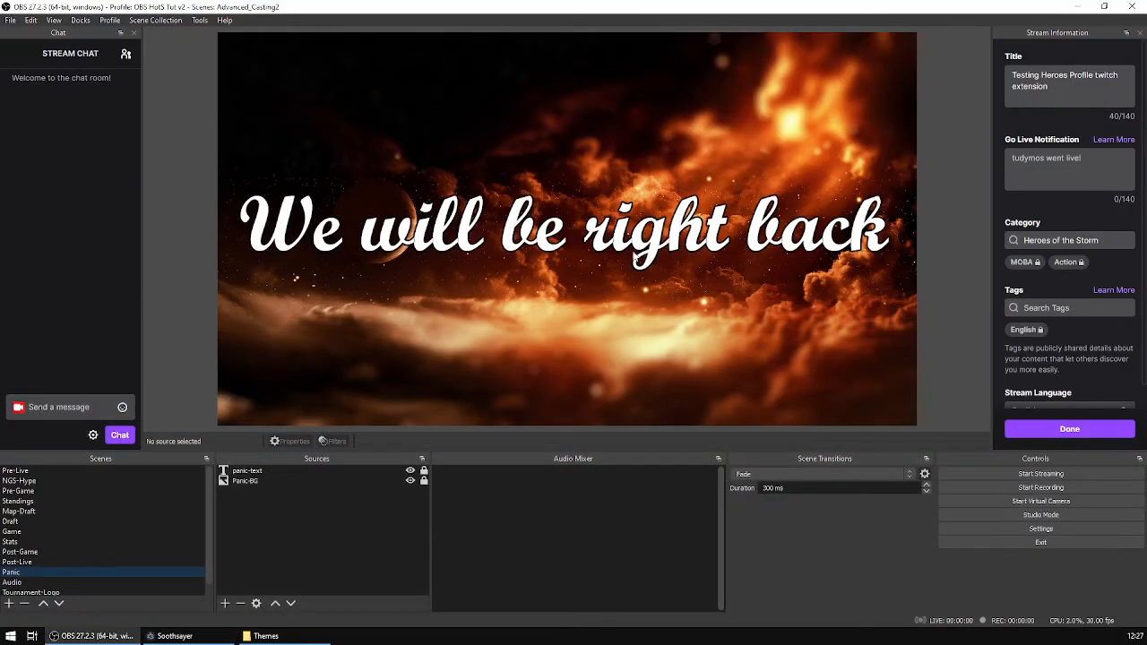
# Preview the Pre-Live and Pre-Game scenes.
pyautogui.click(45, 470)
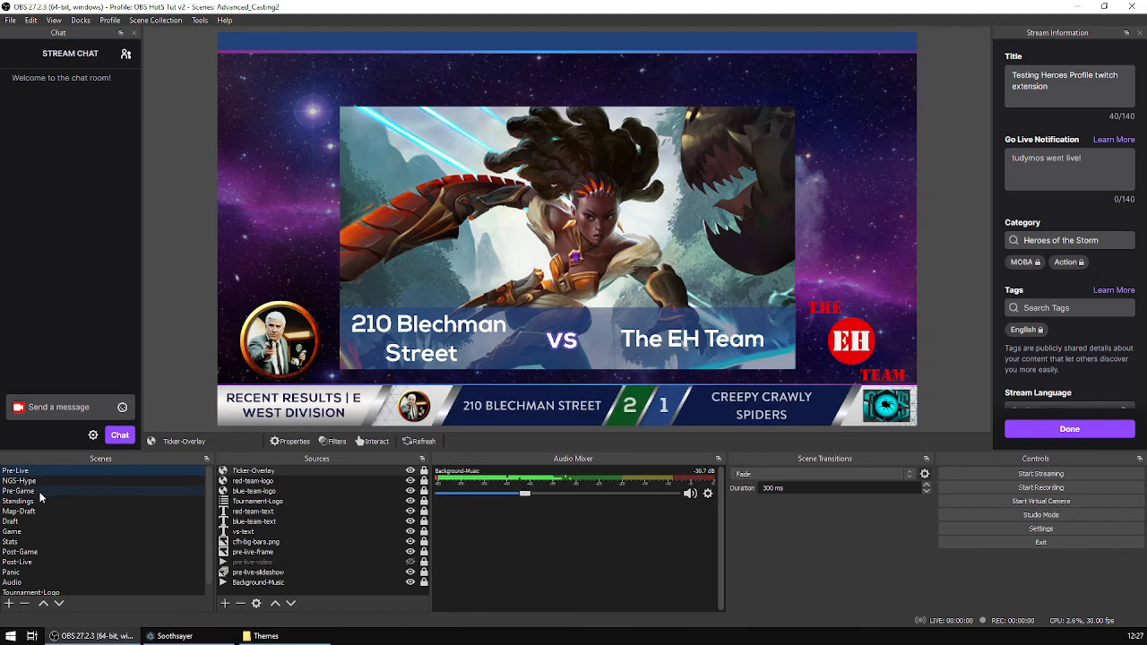
pyautogui.click(39, 492)
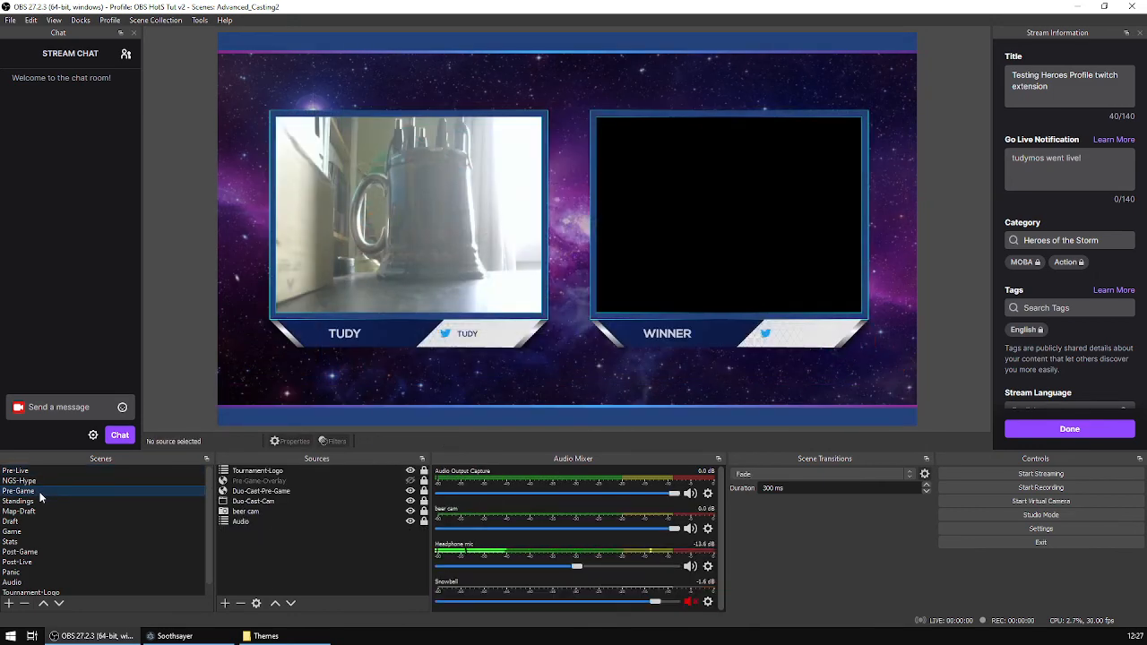